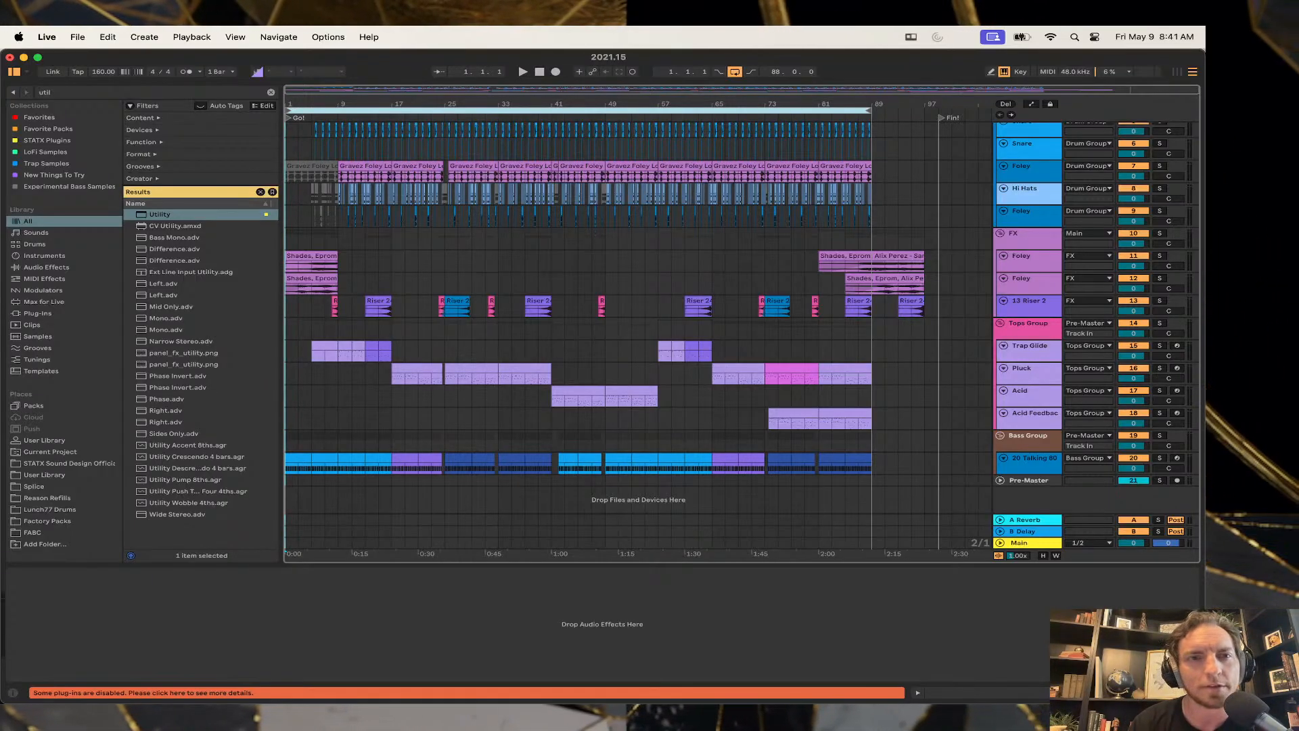
Select the Bass Group, clear the browser search, and list the STATX Plugins collection in a widened browser.
key("shift+w")
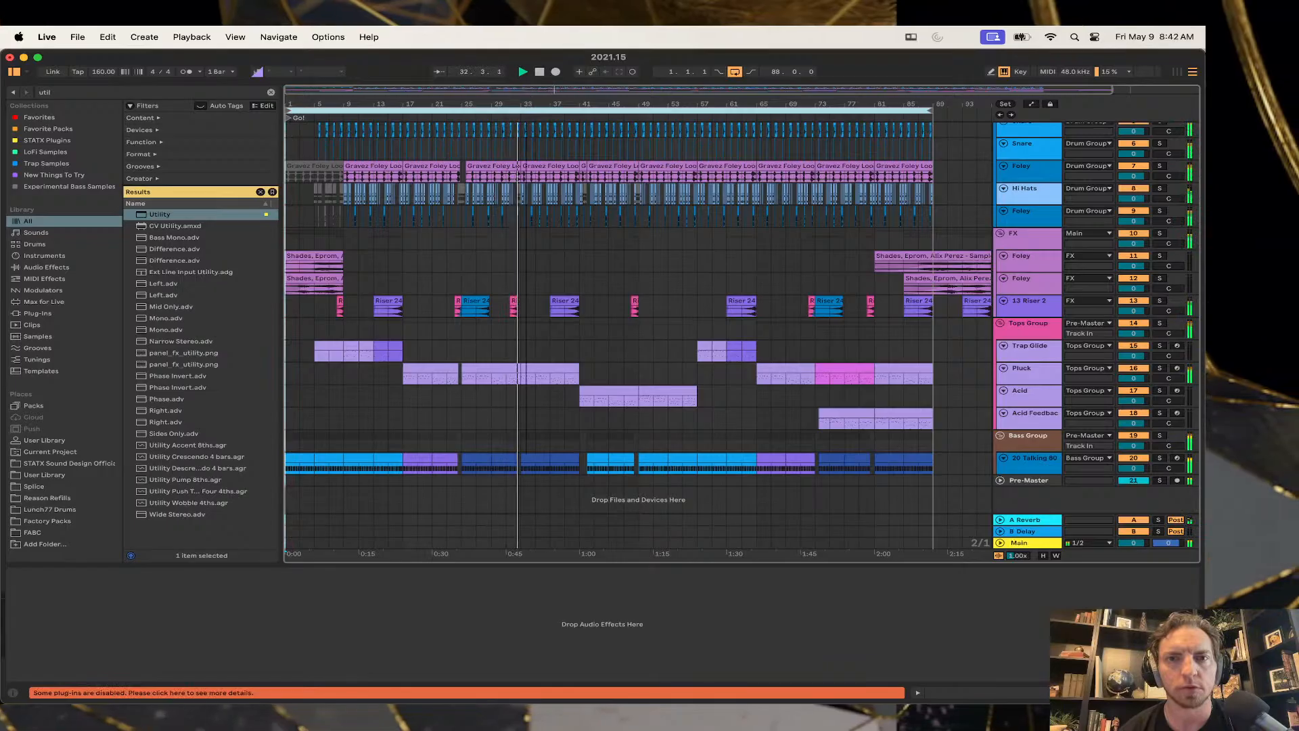
mouse_move(527, 95)
left_mouse_down()
mouse_move(527, 129)
mouse_move(543, 126)
mouse_move(530, 112)
left_mouse_up()
left_click_drag(433, 112, 438, 100)
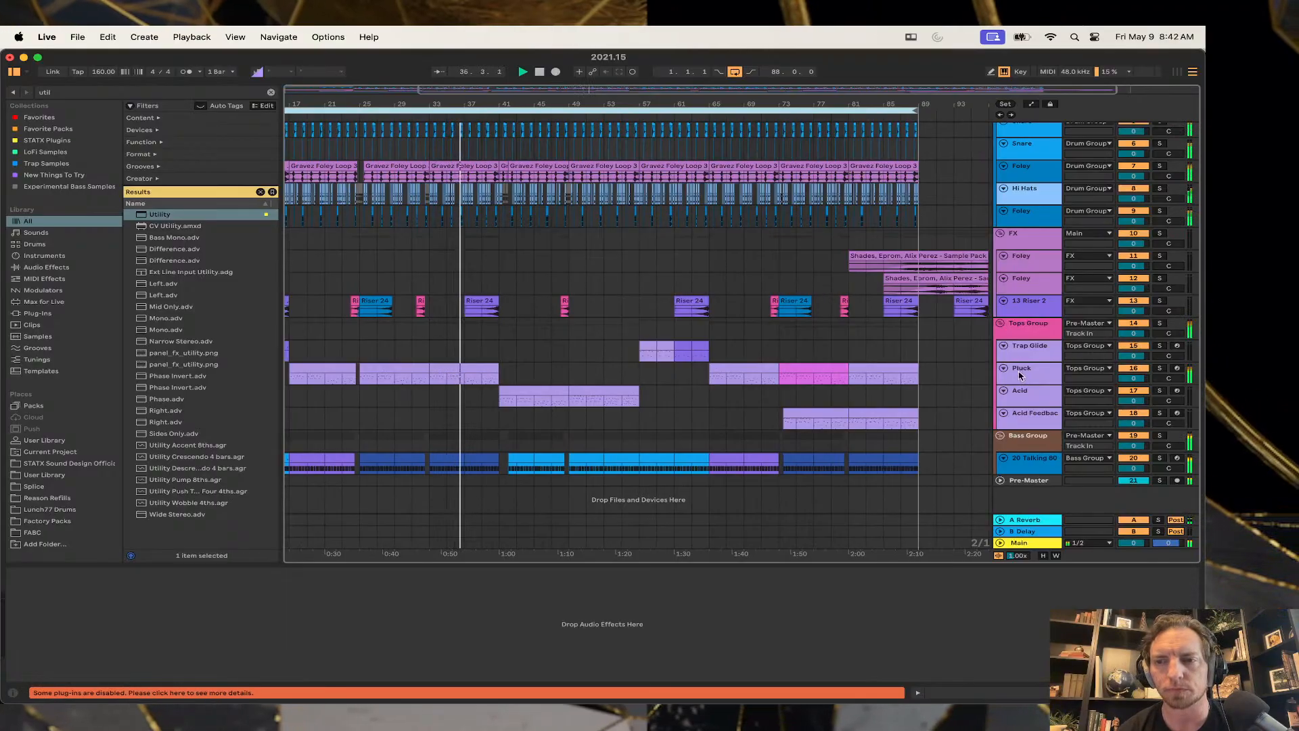
left_click(1028, 440)
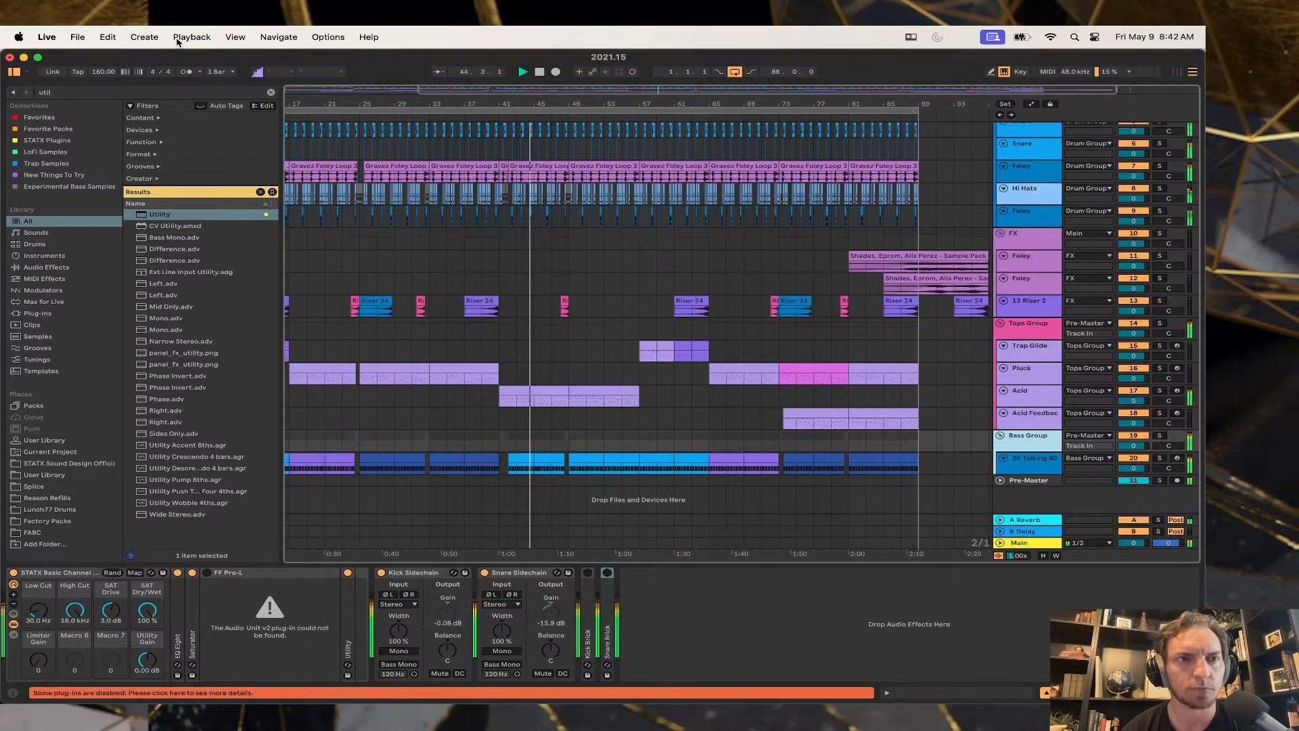
left_click(271, 92)
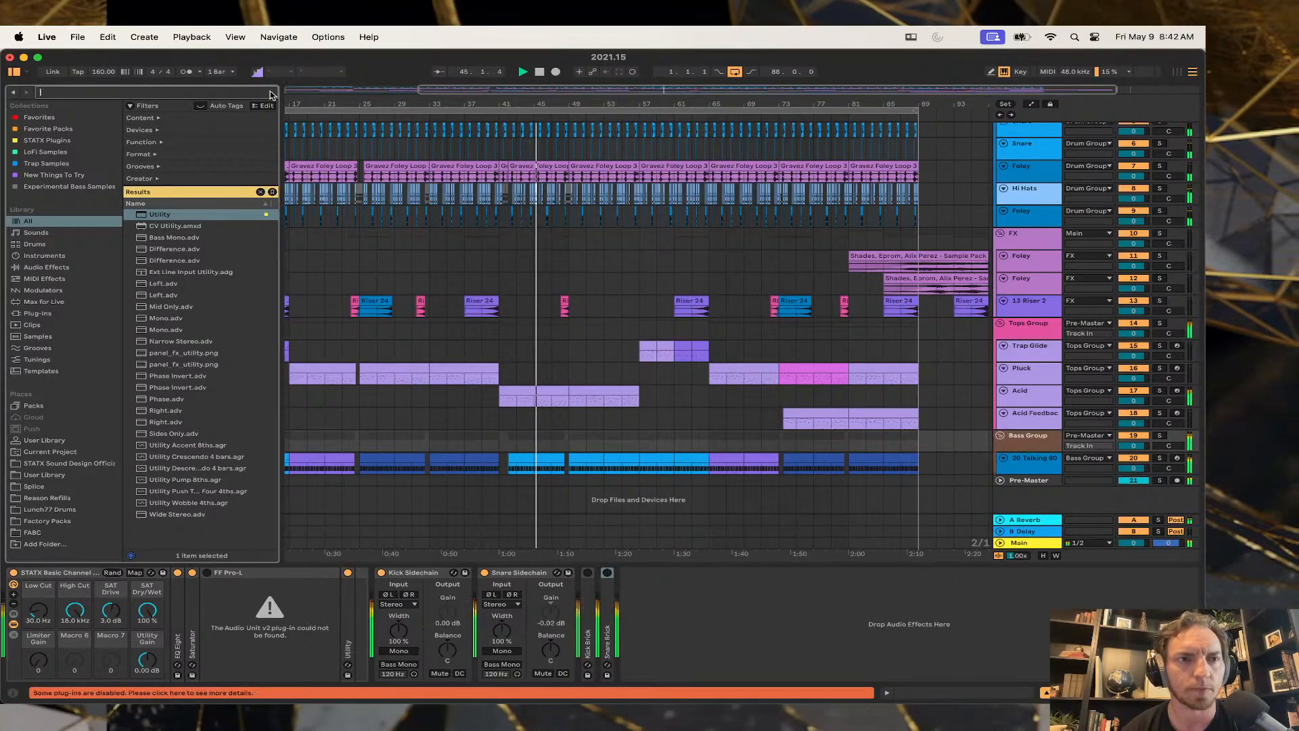
left_click(47, 141)
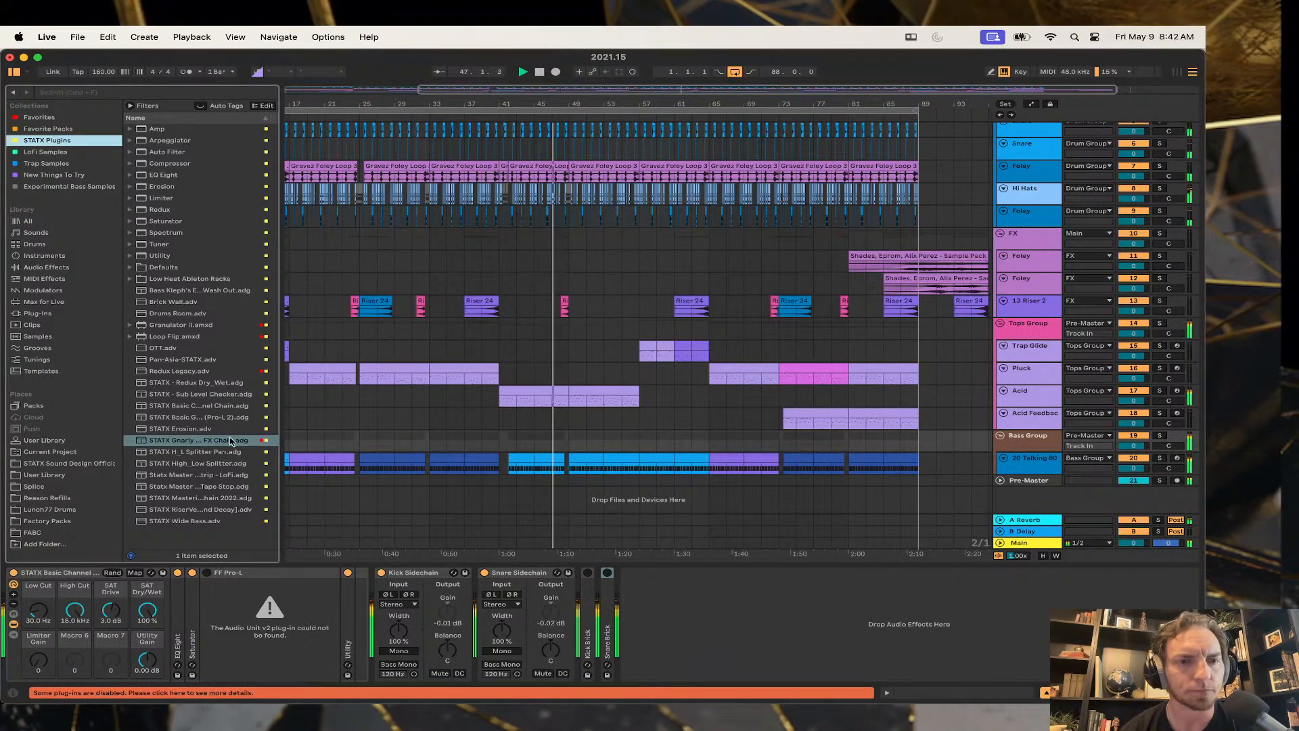
left_click_drag(285, 408, 348, 408)
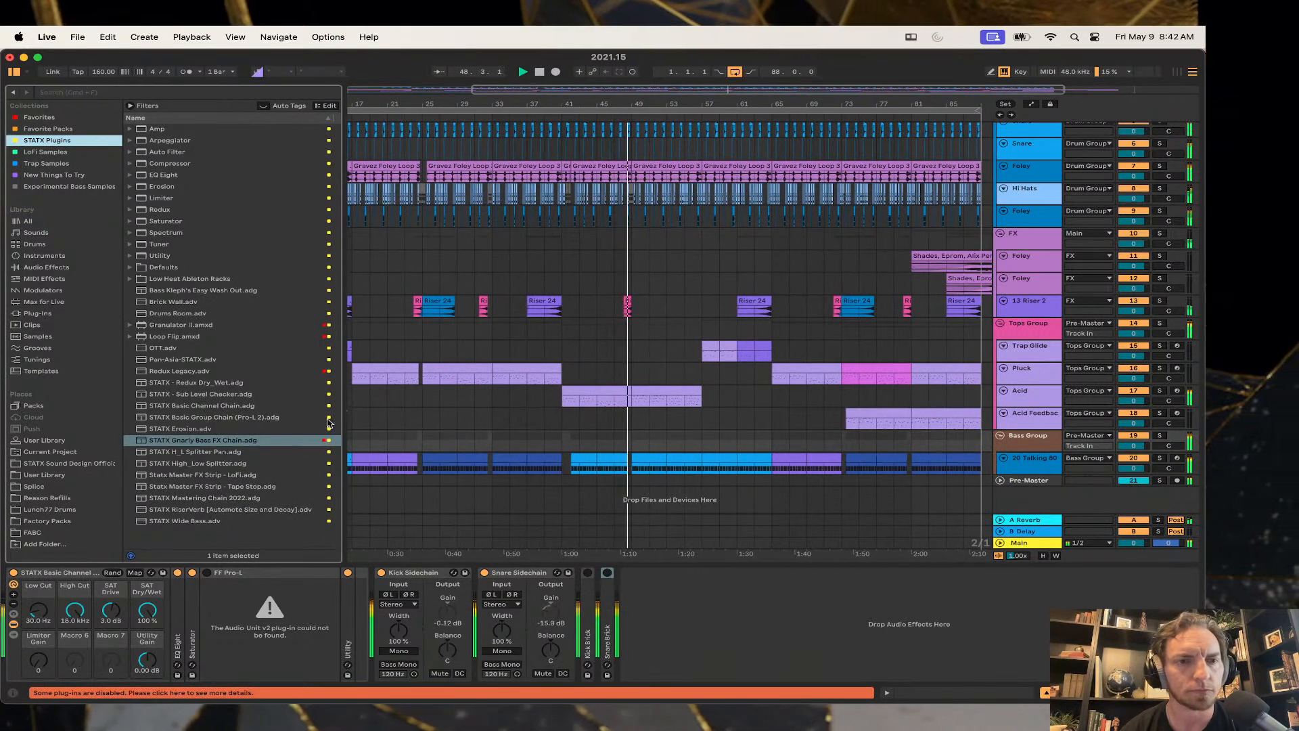
Delete the STATX Basic Channel Chain rack containing the missing FF Pro-L plug-in from the Bass Group.
left_click(54, 573)
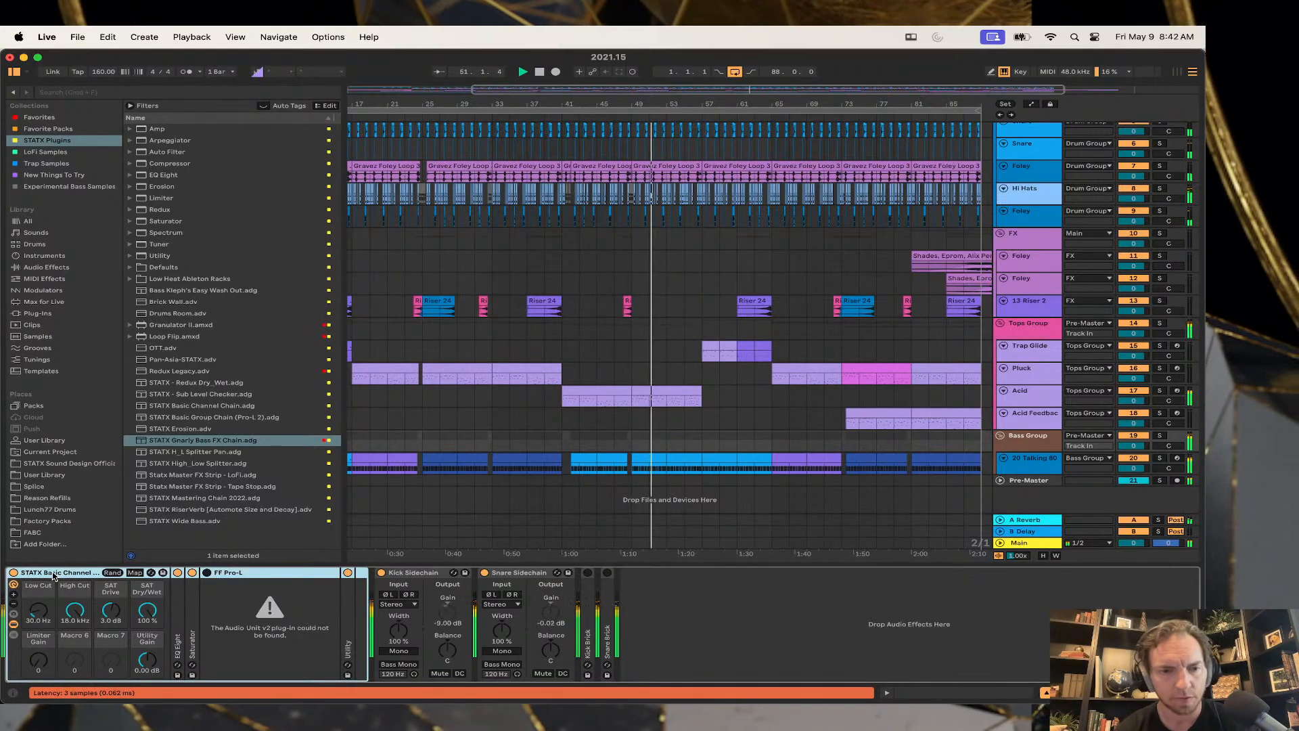
double_click(349, 614)
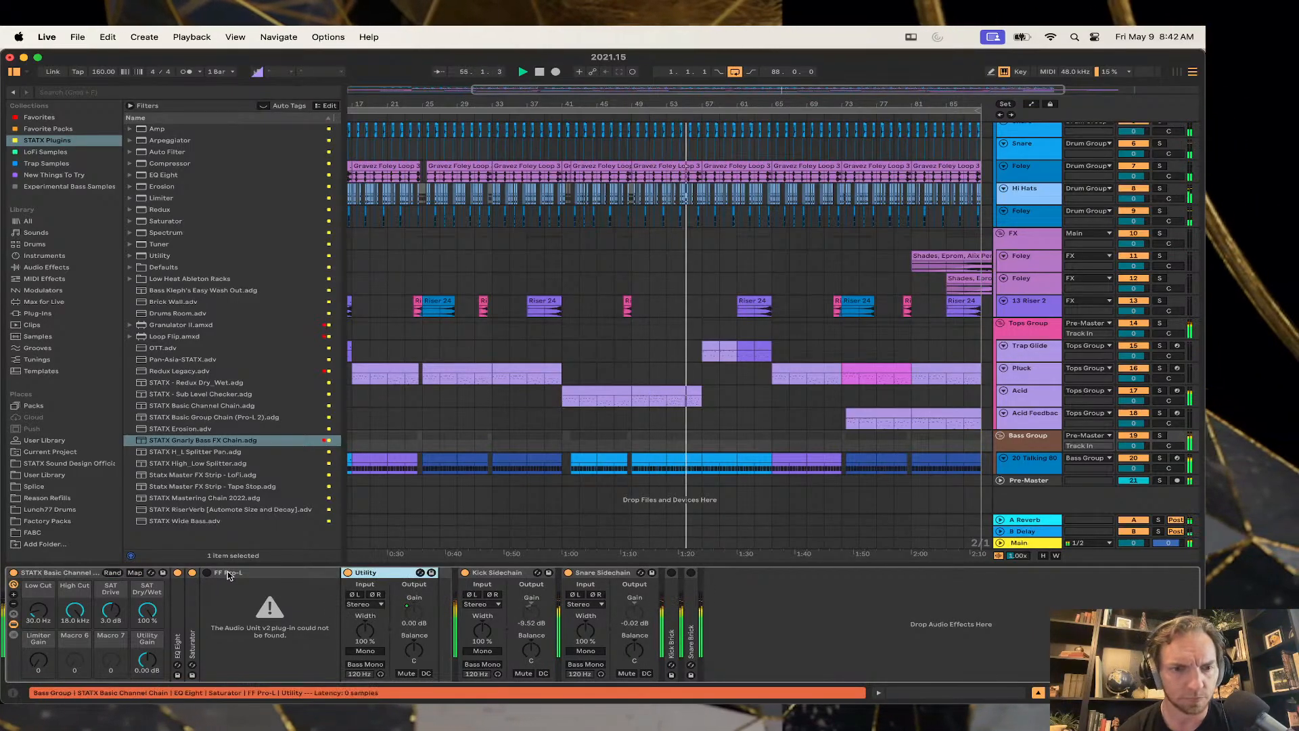
left_click(247, 575)
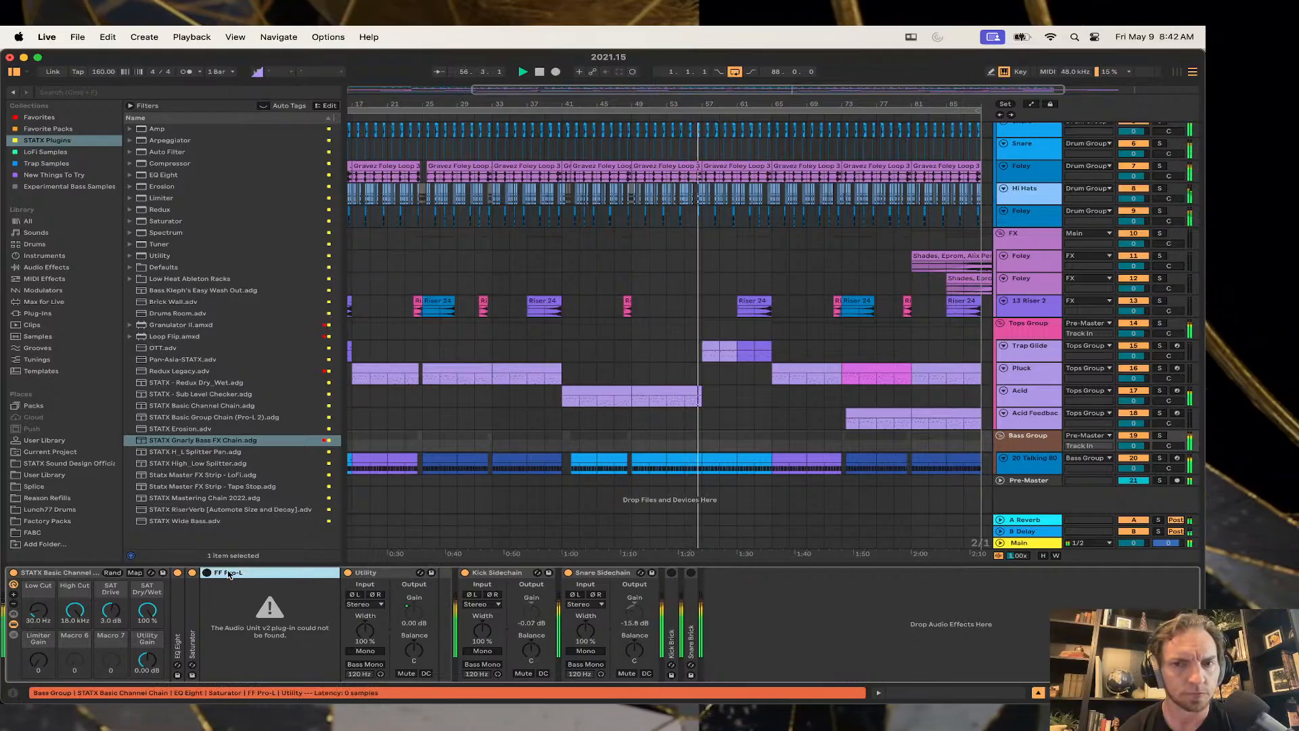
left_click(92, 574)
key("Delete")
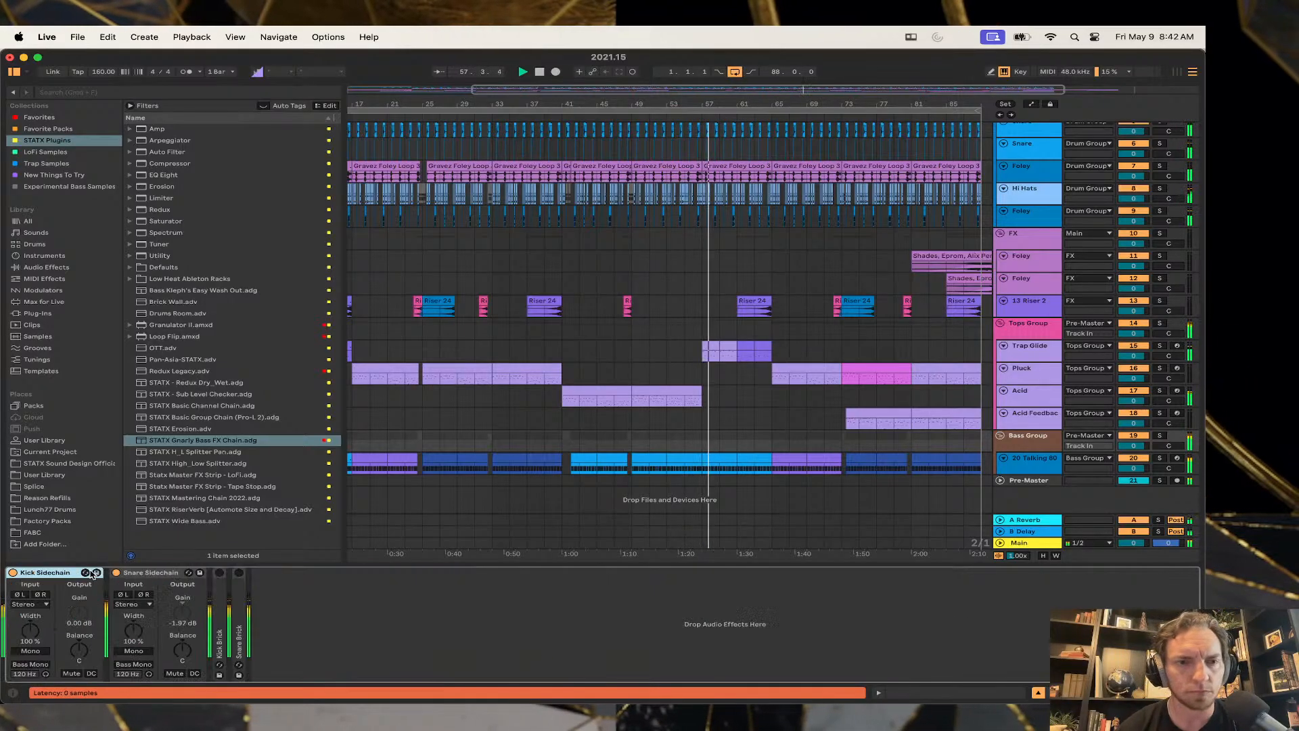
left_click(165, 438)
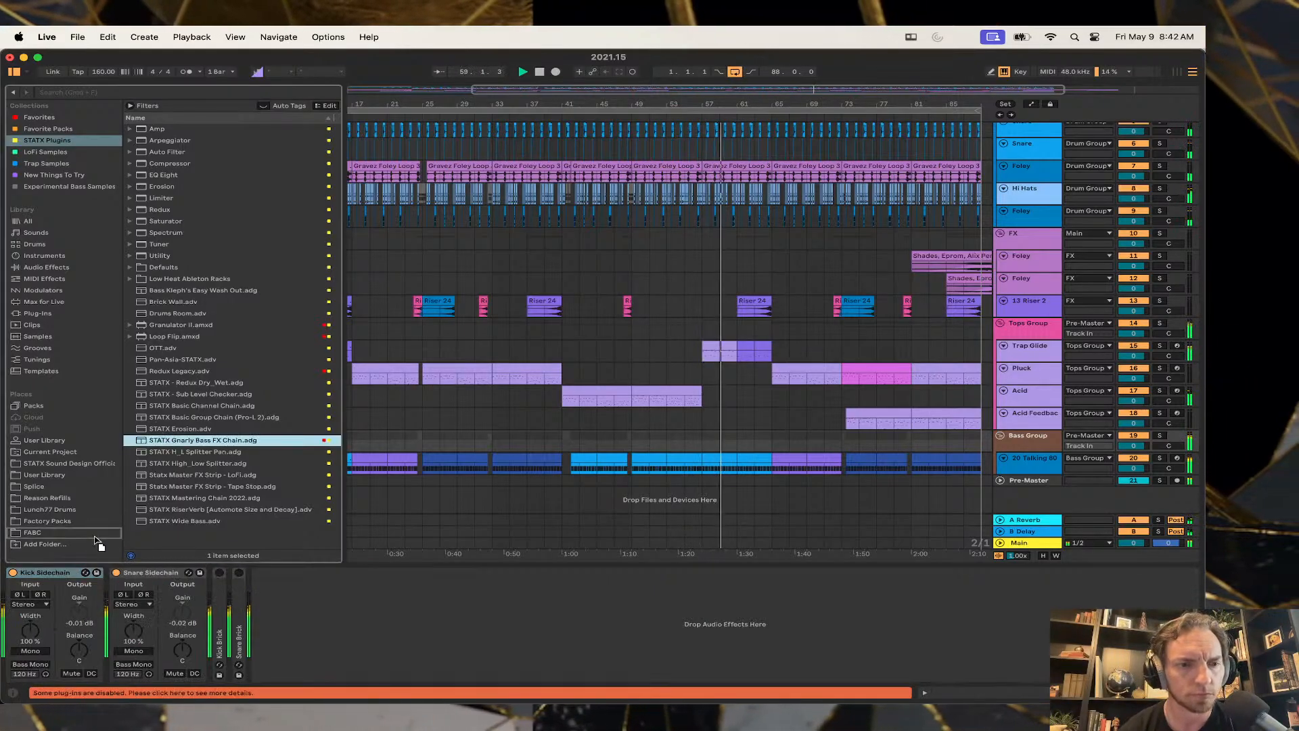
key("Return")
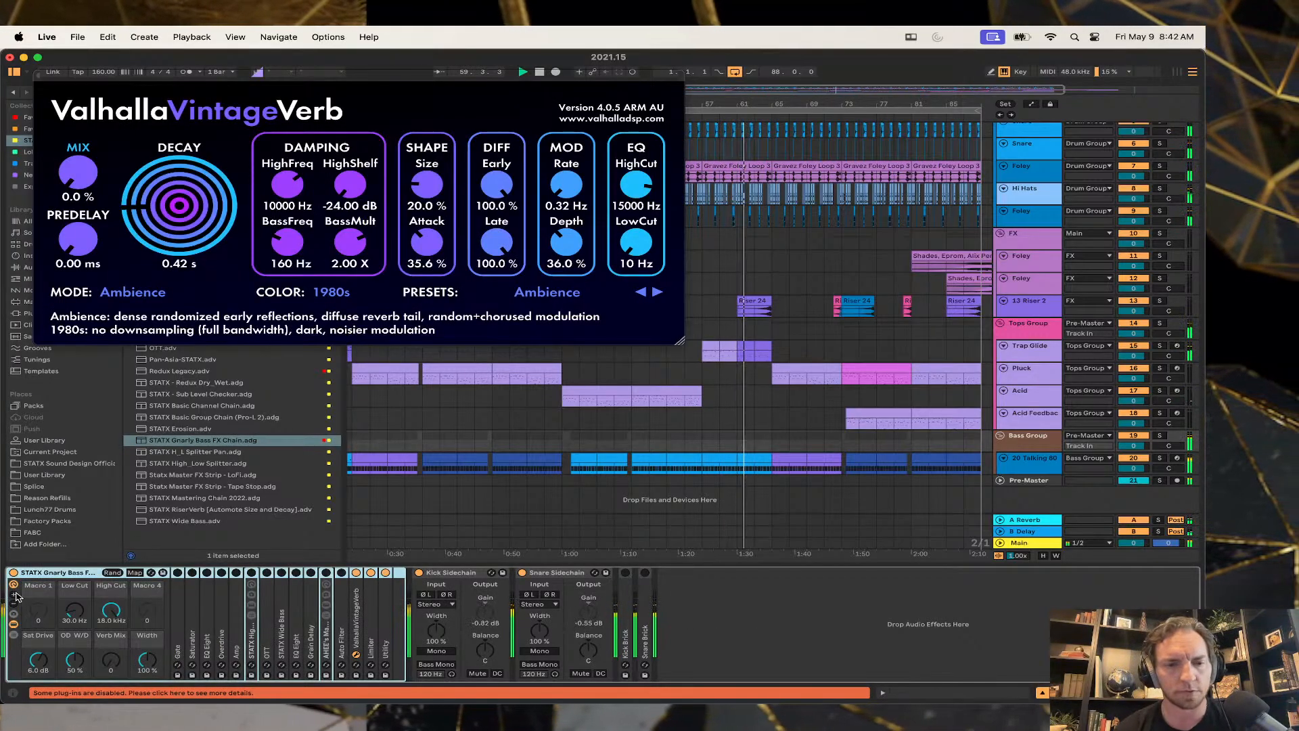
left_click(42, 76)
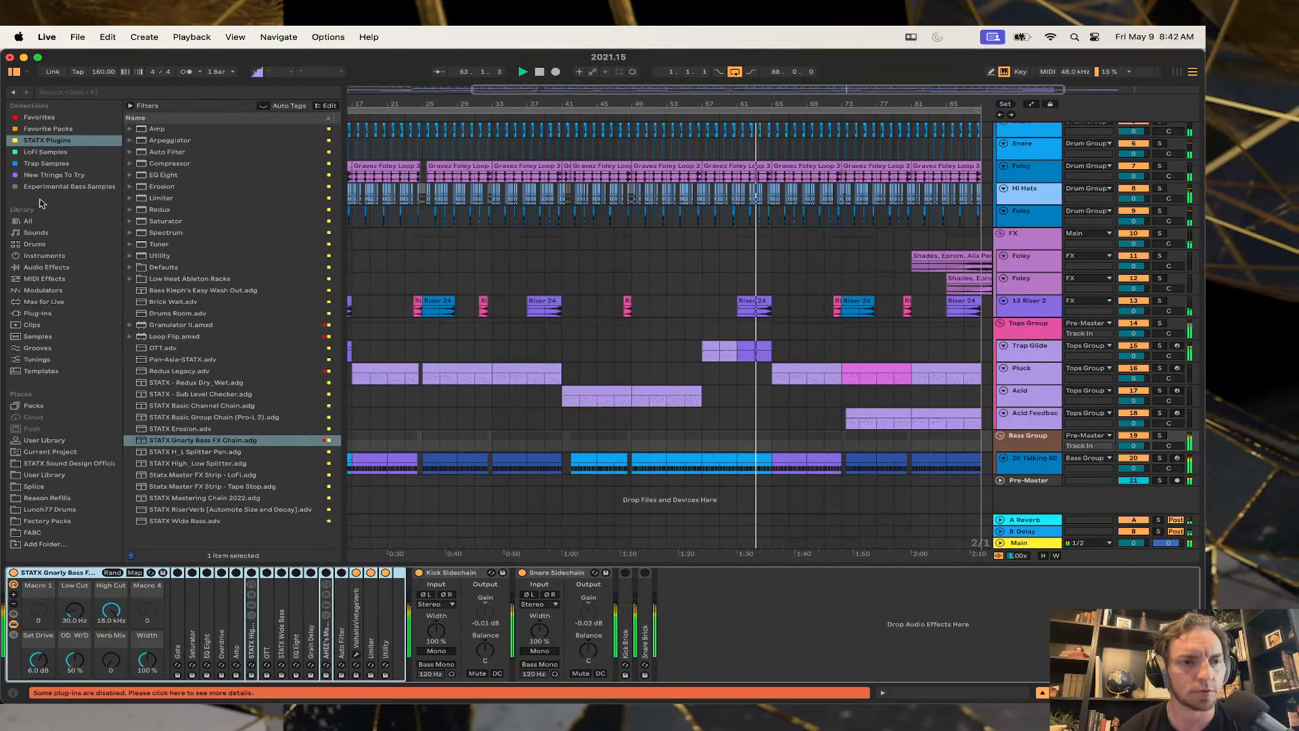
key("Delete")
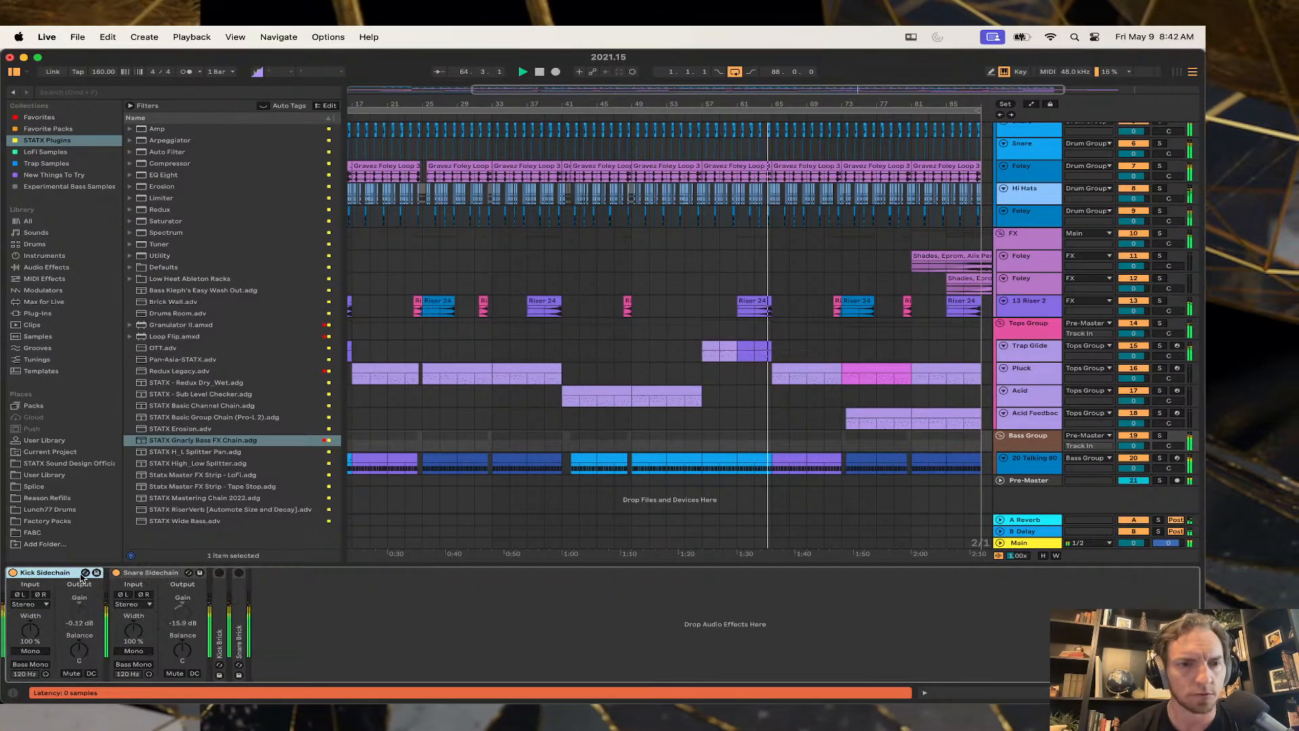
Add STATX Basic Group Chain (Pro-L 2) at the start of the Bass Group's devices and close its plug-in window.
left_click_drag(245, 419, 31, 599)
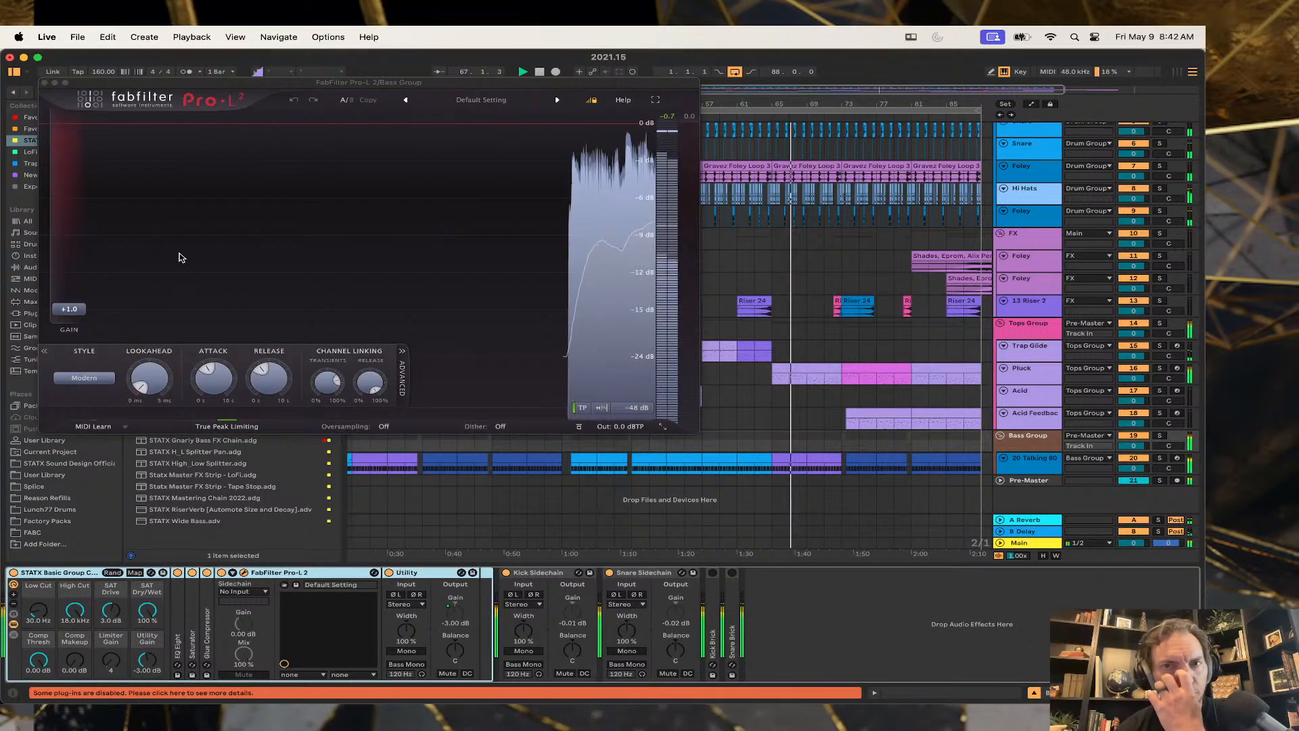
left_click(44, 83)
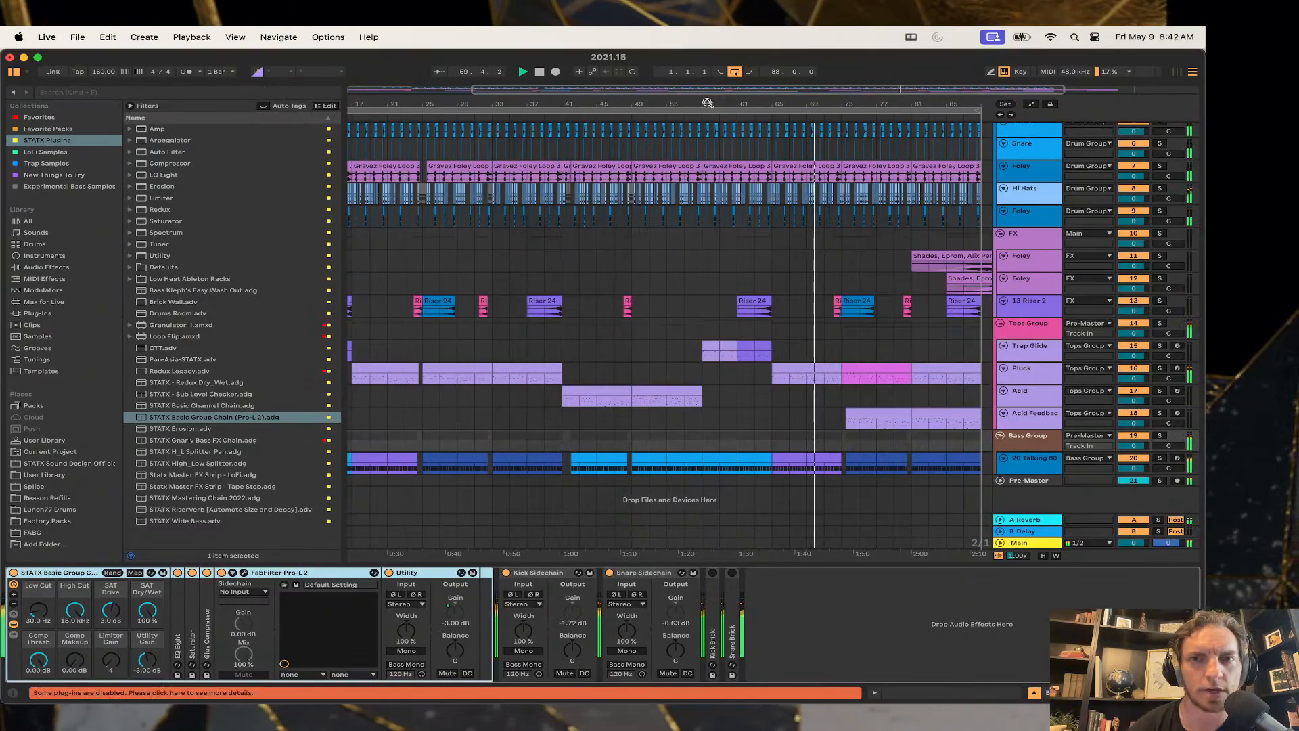
Shorten the arrangement loop to 24 bars, starting at bar 65.
left_click_drag(708, 102, 708, 68)
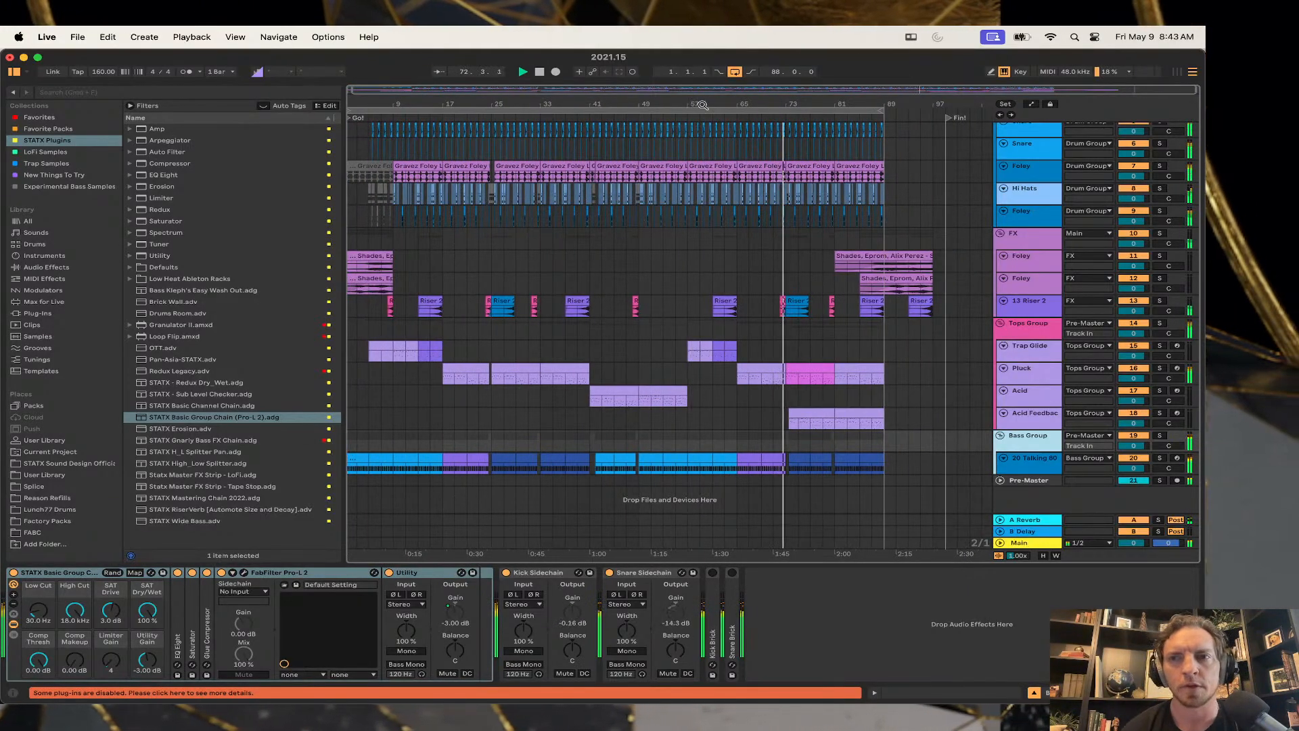
scroll(721, 220, "up", 5)
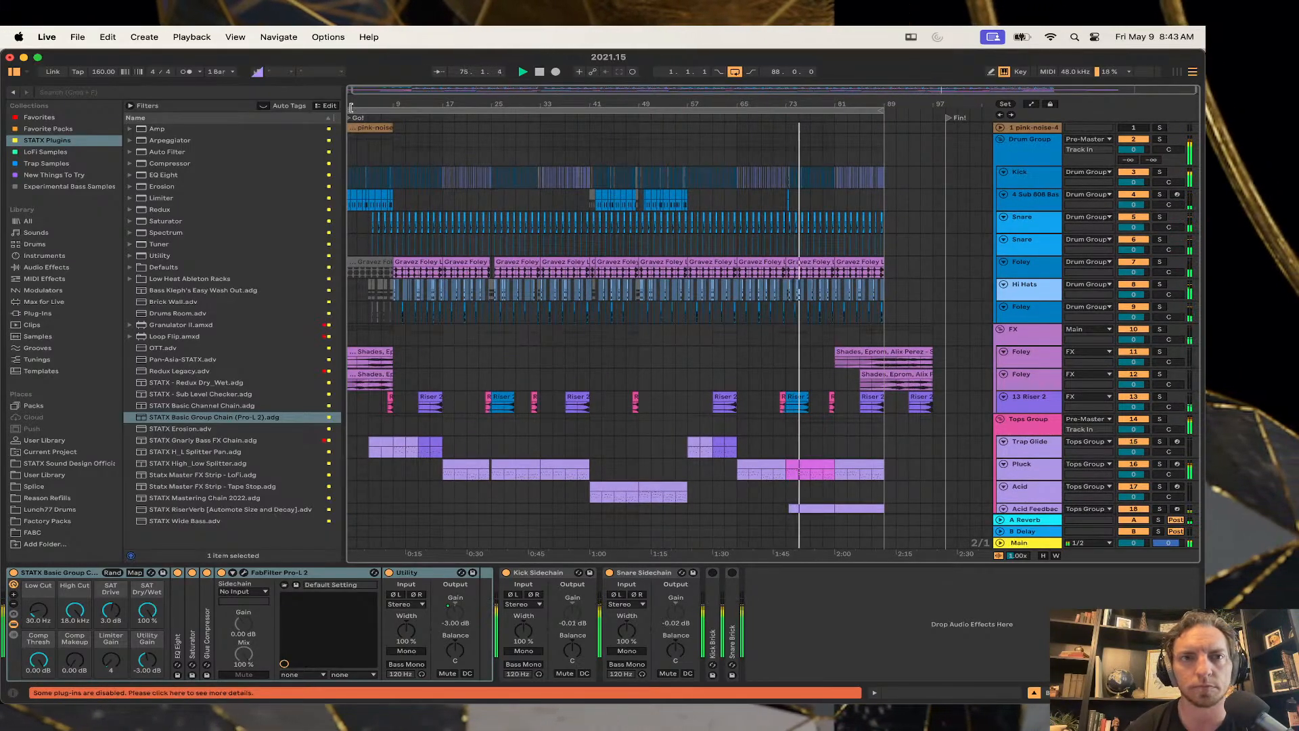
left_click_drag(350, 109, 739, 119)
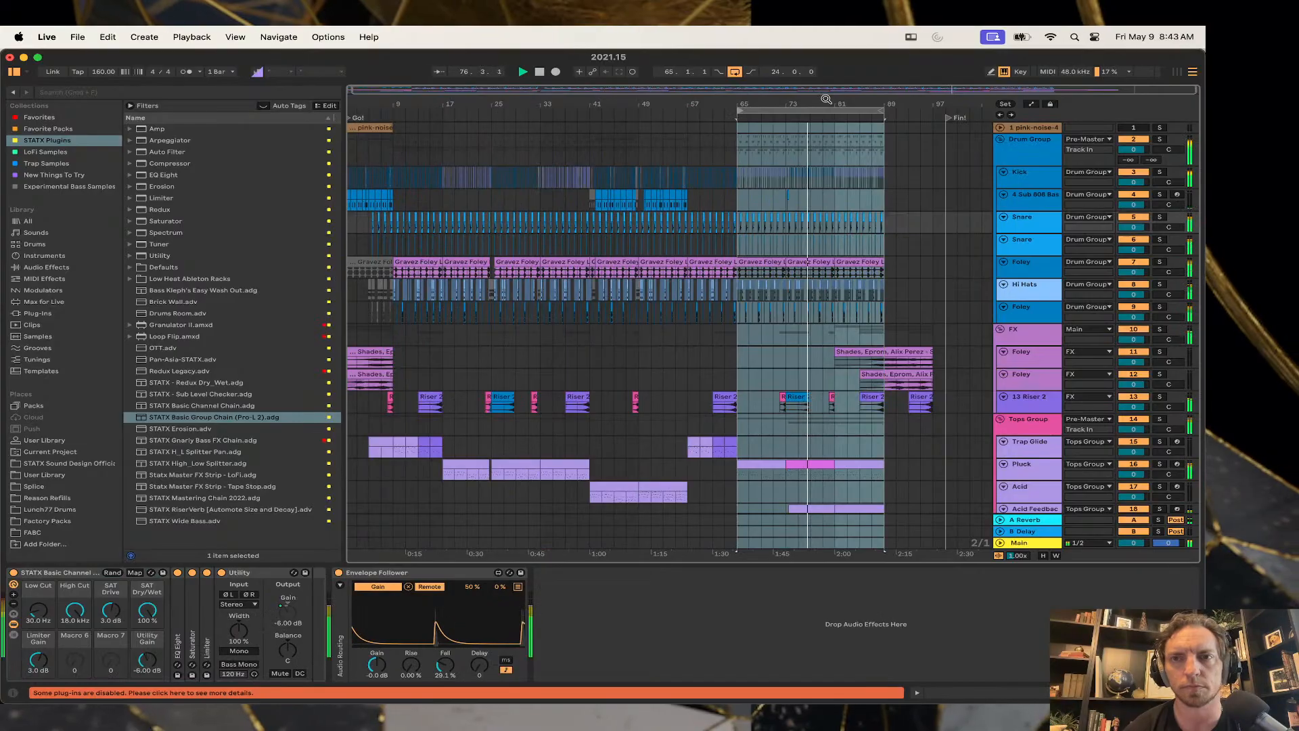
left_click_drag(825, 103, 679, 151)
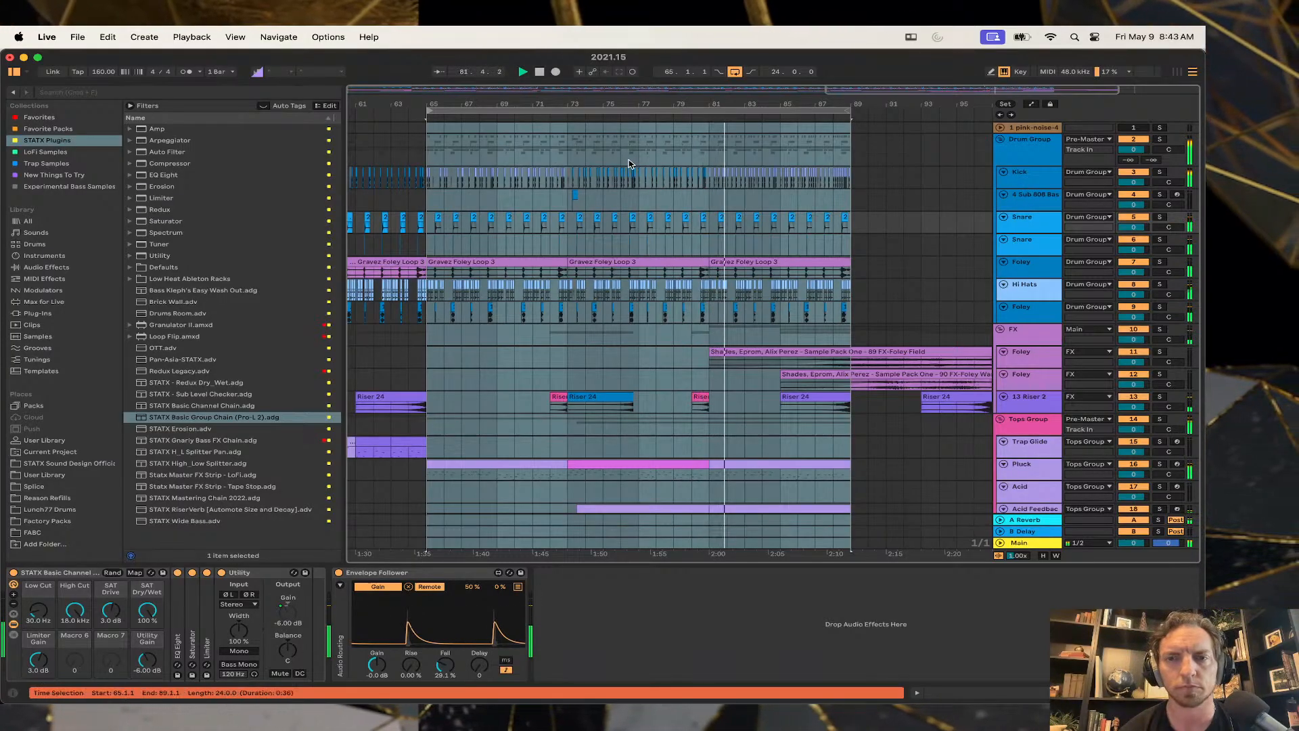
Replace the FX group's STATX Basic Channel Chain with STATX Basic Group Chain (Pro-L 2), closing the limiter window.
scroll(923, 362, "down", 2)
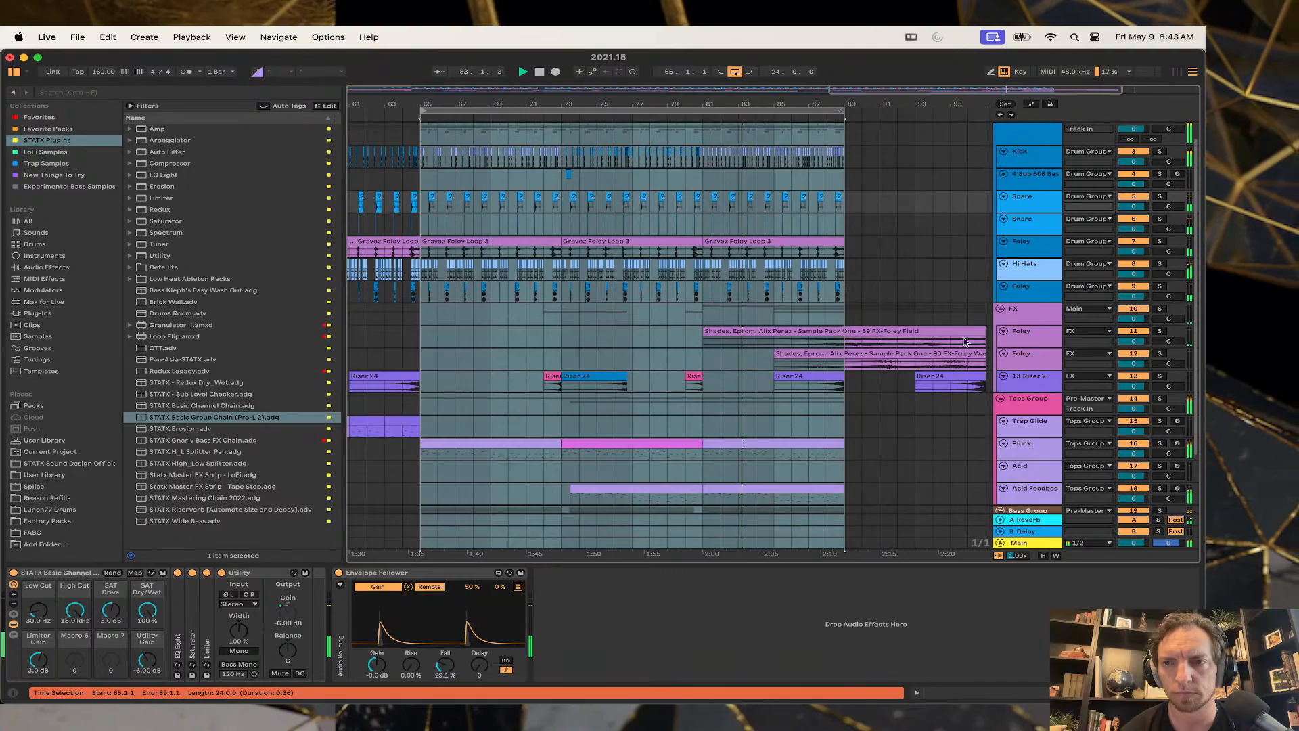
left_click(1040, 315)
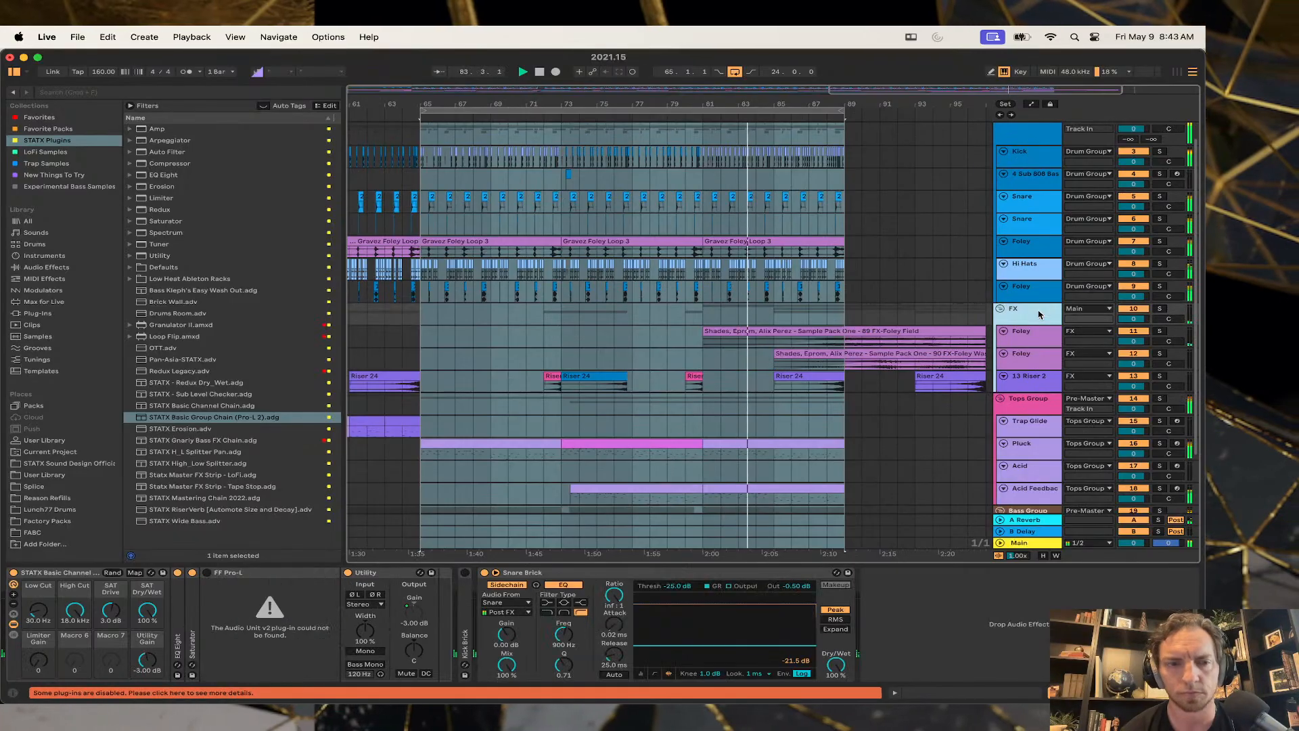
left_click(58, 575)
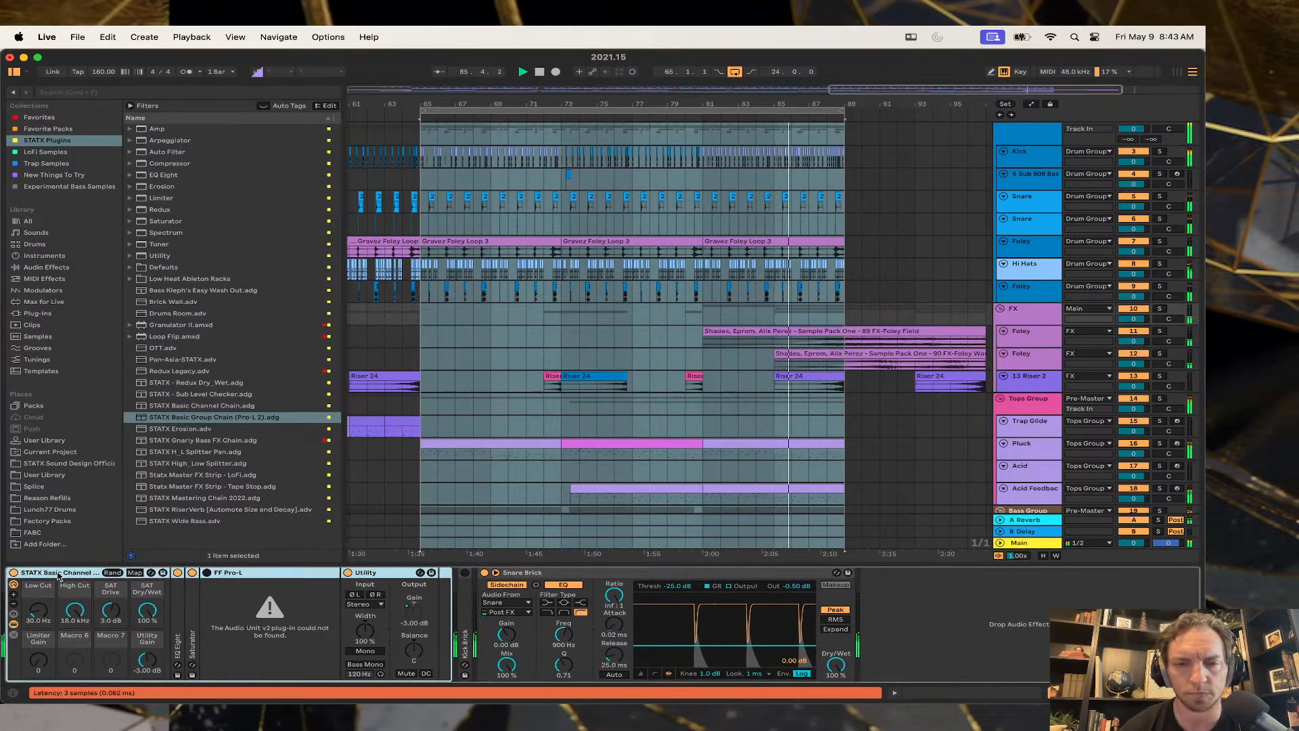
key("Delete")
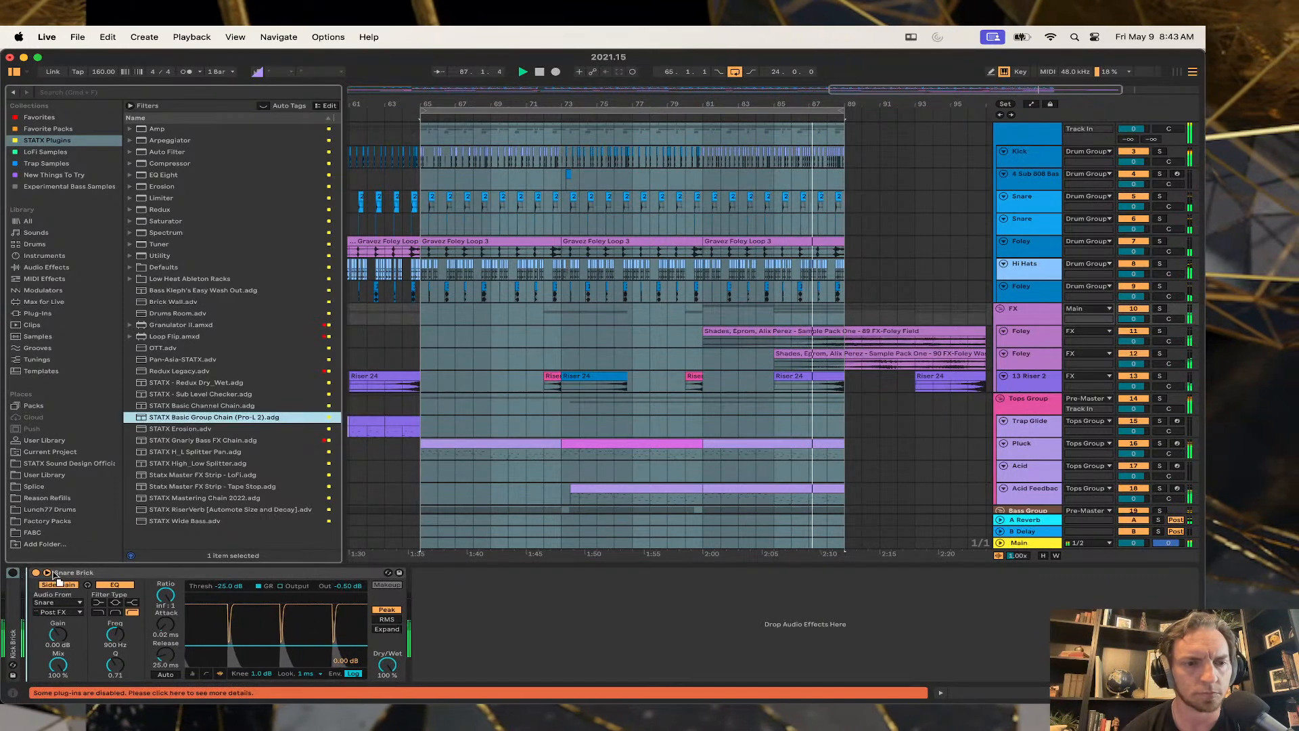
key("super+z")
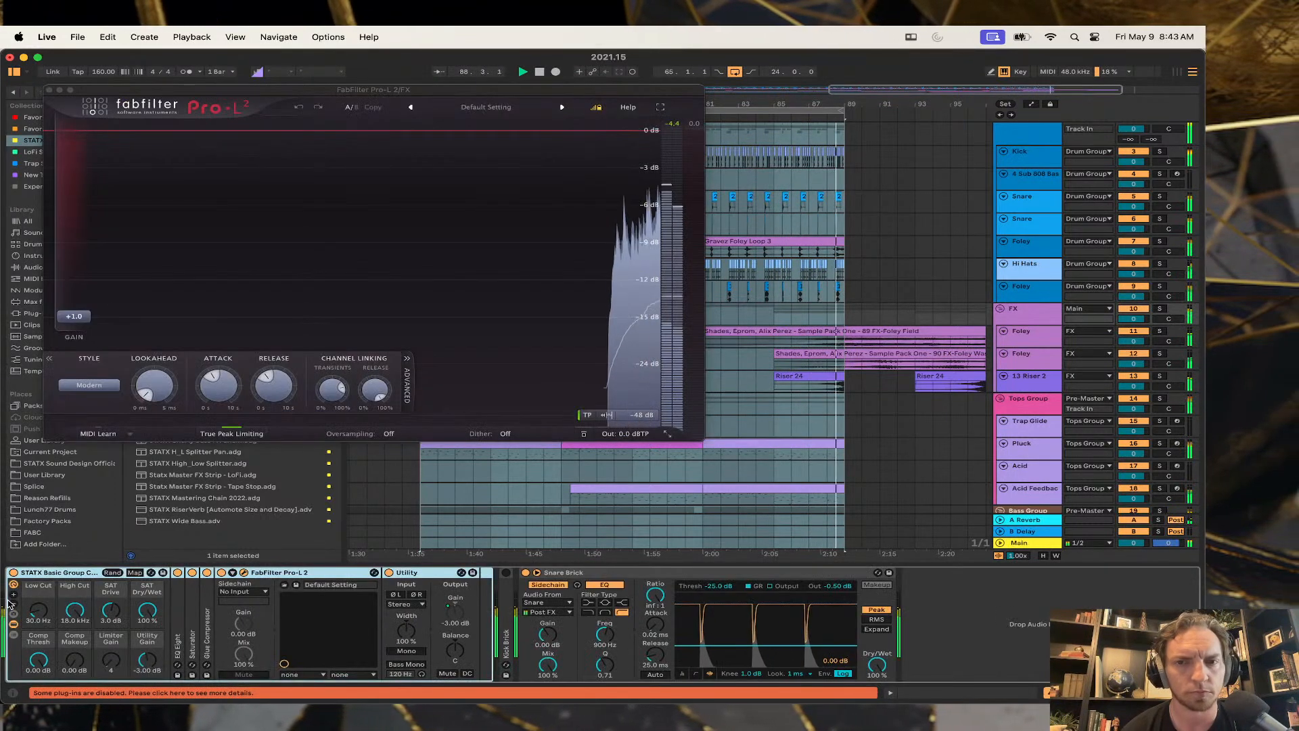
left_click(50, 90)
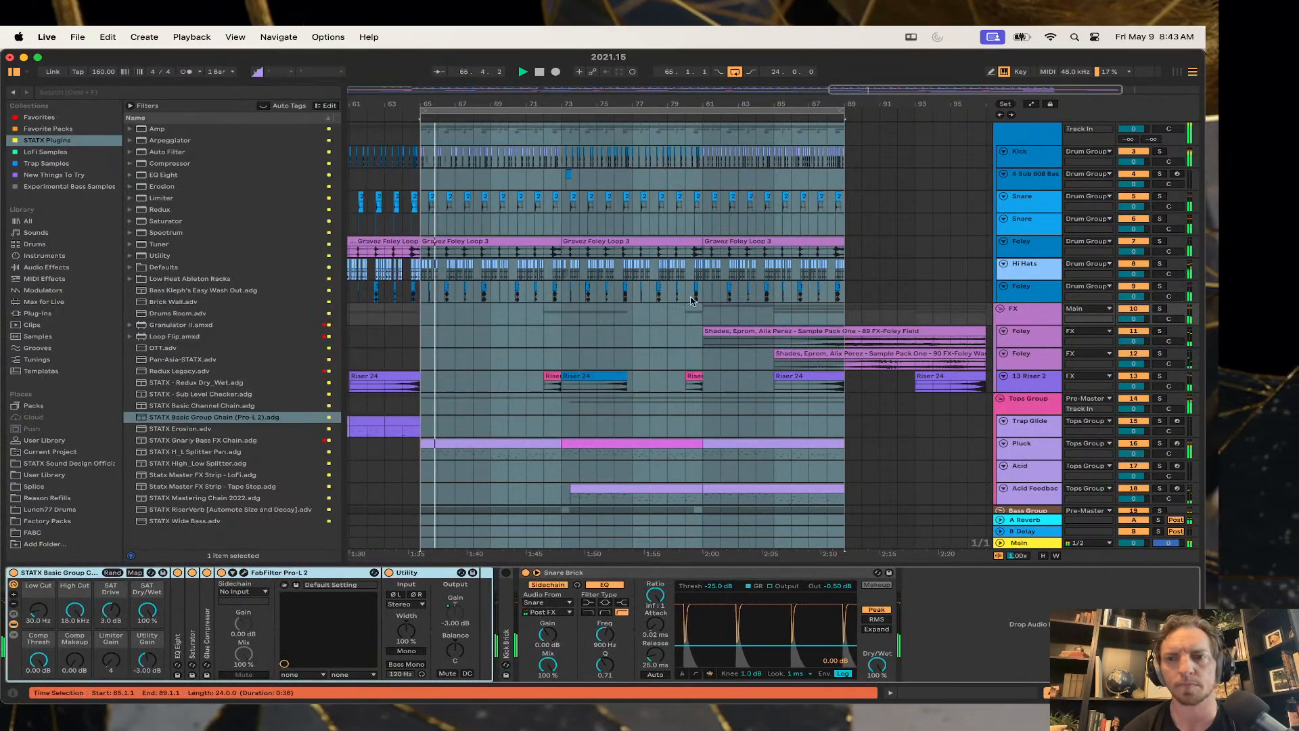
Replace the Drum Group's STATX Basic Channel Chain with STATX Basic Group Chain (Pro-L 2), closing the limiter window.
scroll(966, 224, "up", 1)
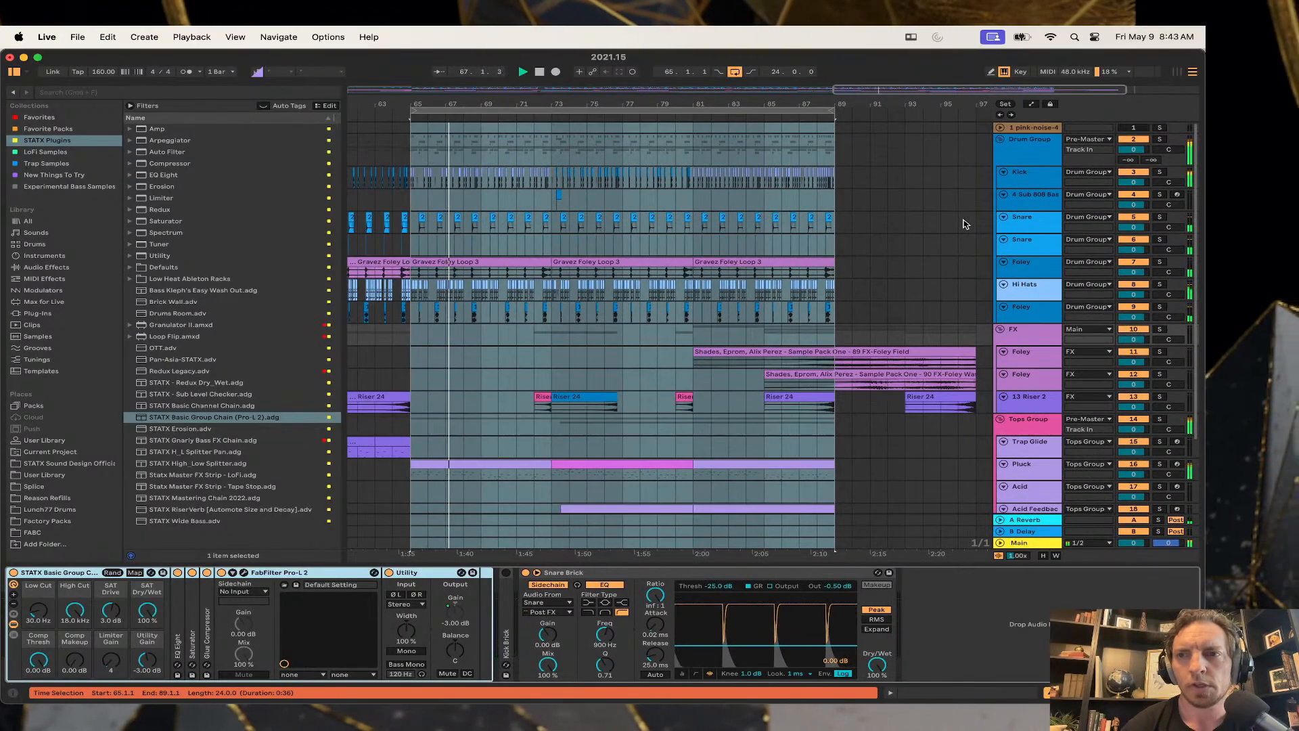
left_click(1009, 159)
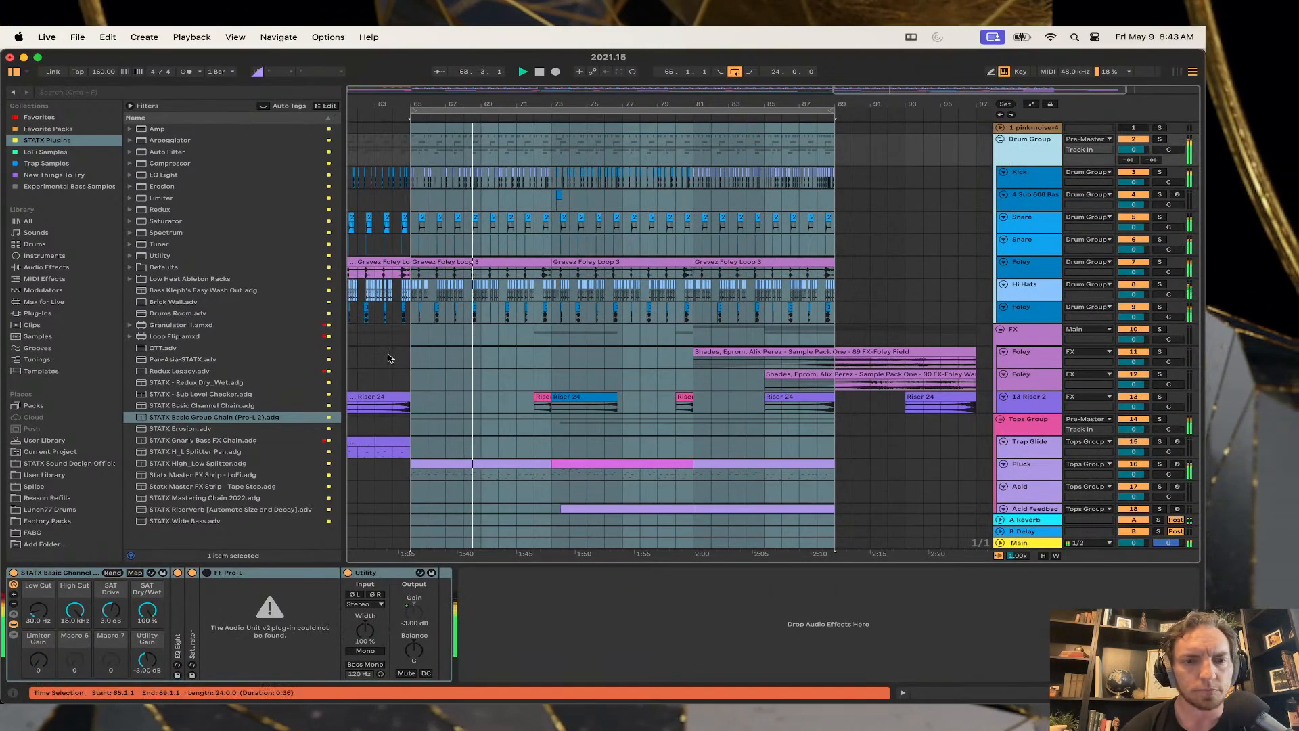
left_click(85, 577)
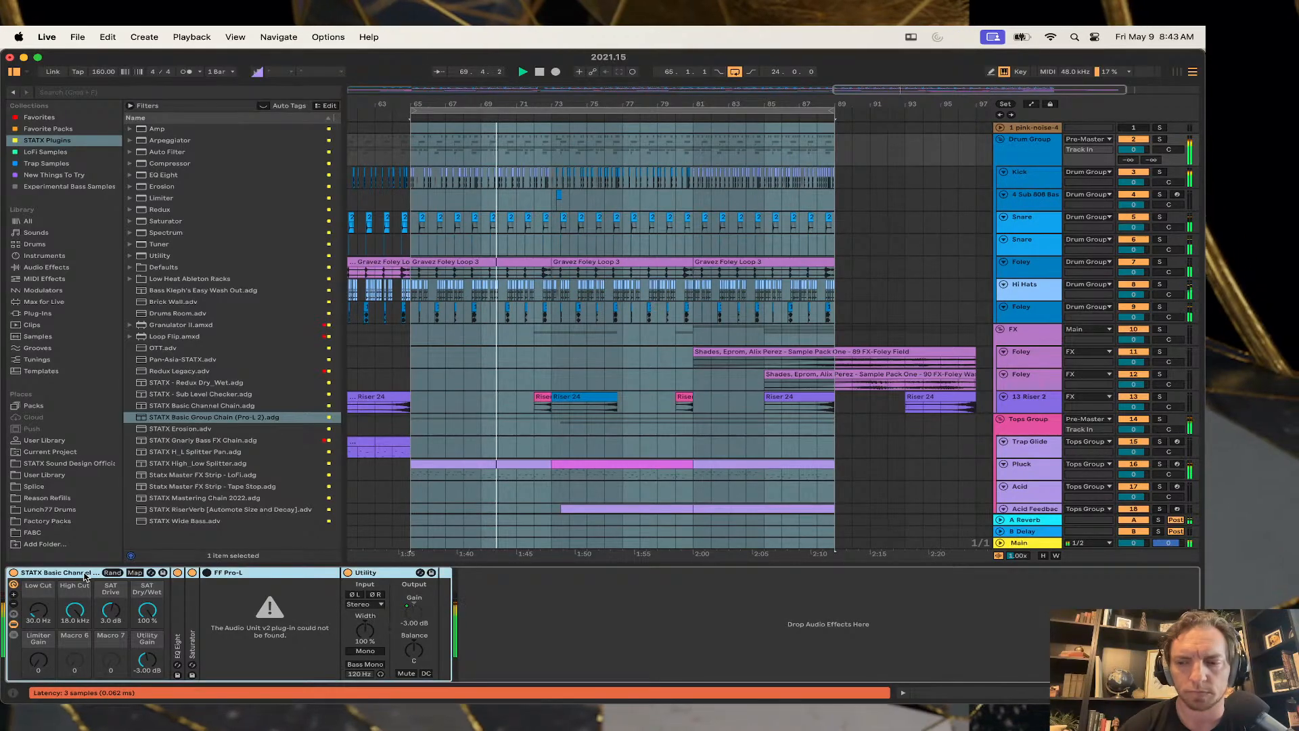
key("Delete")
left_click_drag(182, 421, 114, 587)
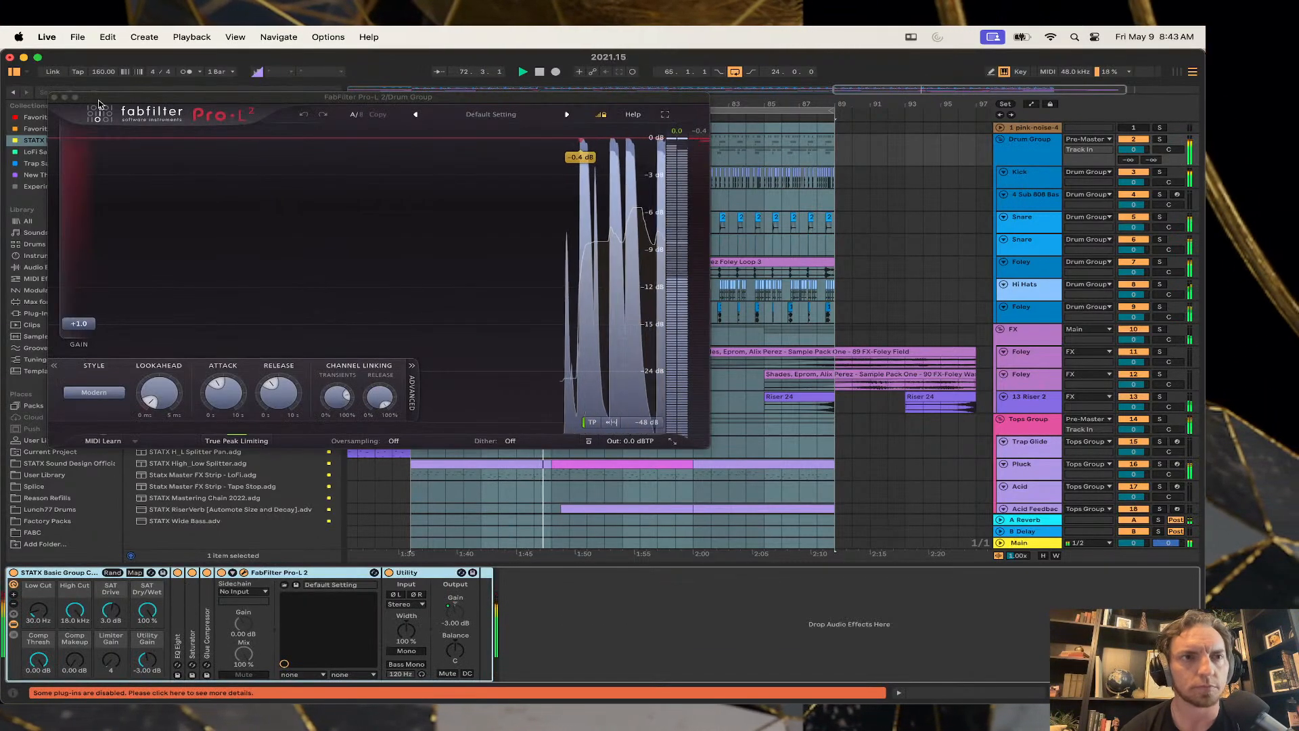
left_click(55, 98)
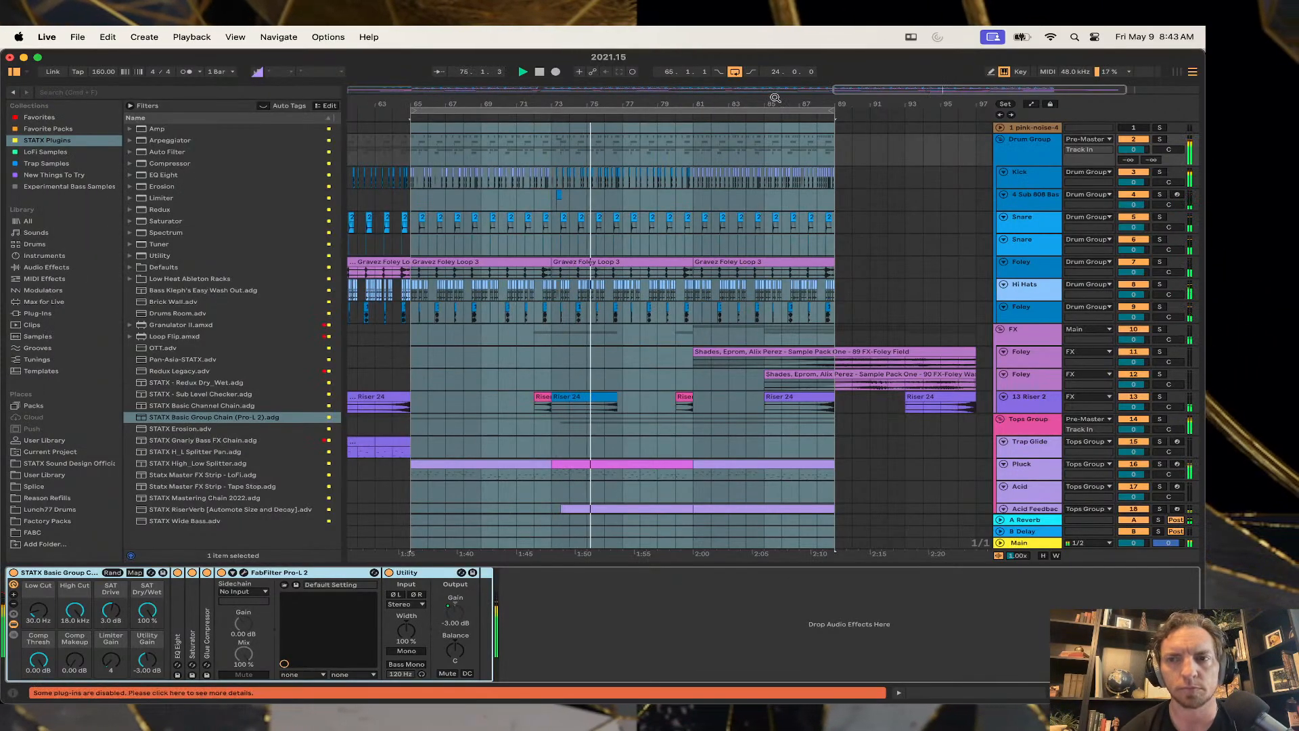
Check the devices on the FX group and the Talking 808 track, selecting the missing Berzerk Distortion plug-in.
left_click(1024, 344)
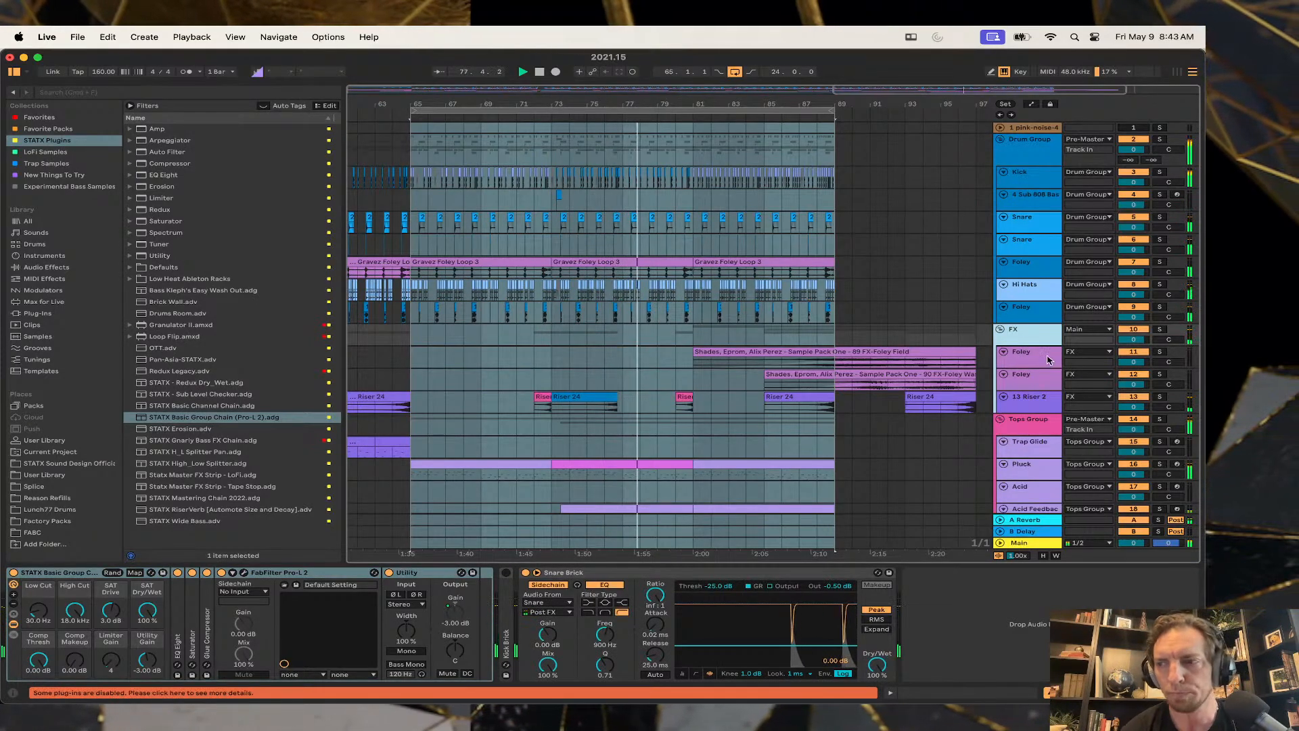
scroll(1029, 359, "down", 3)
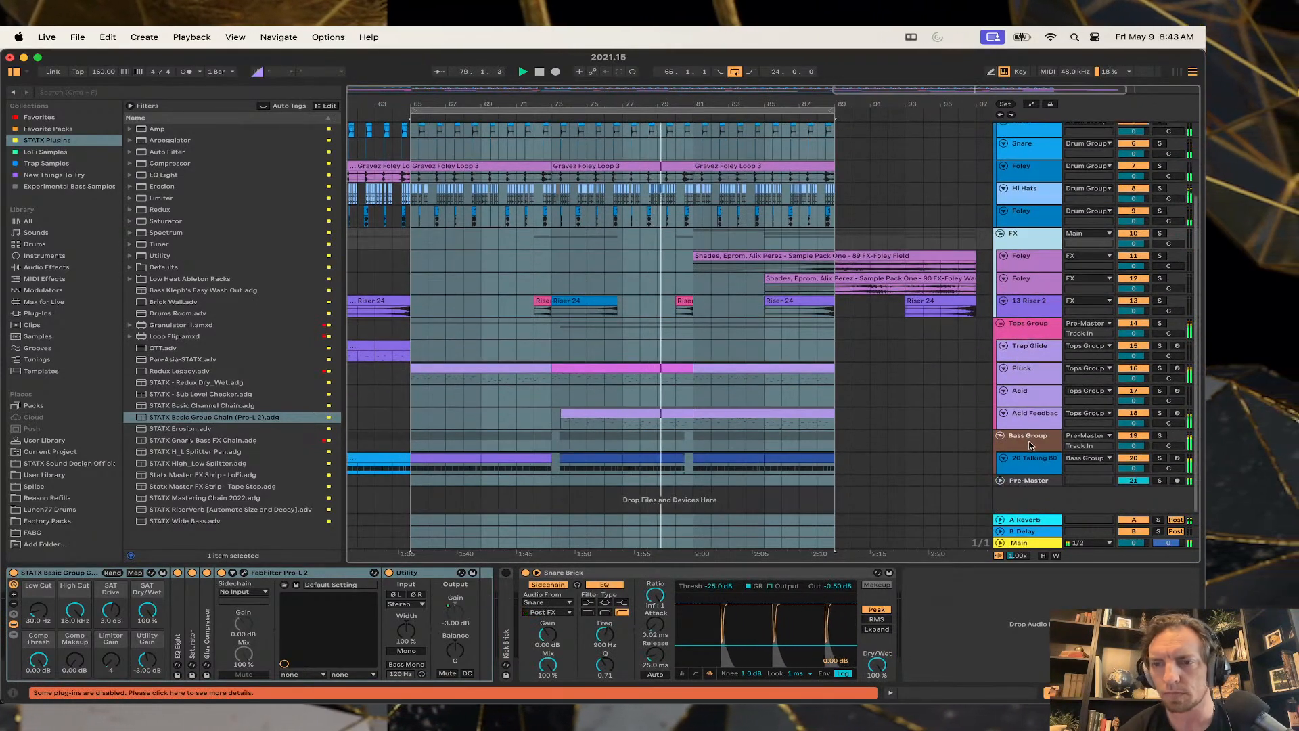
left_click(1032, 467)
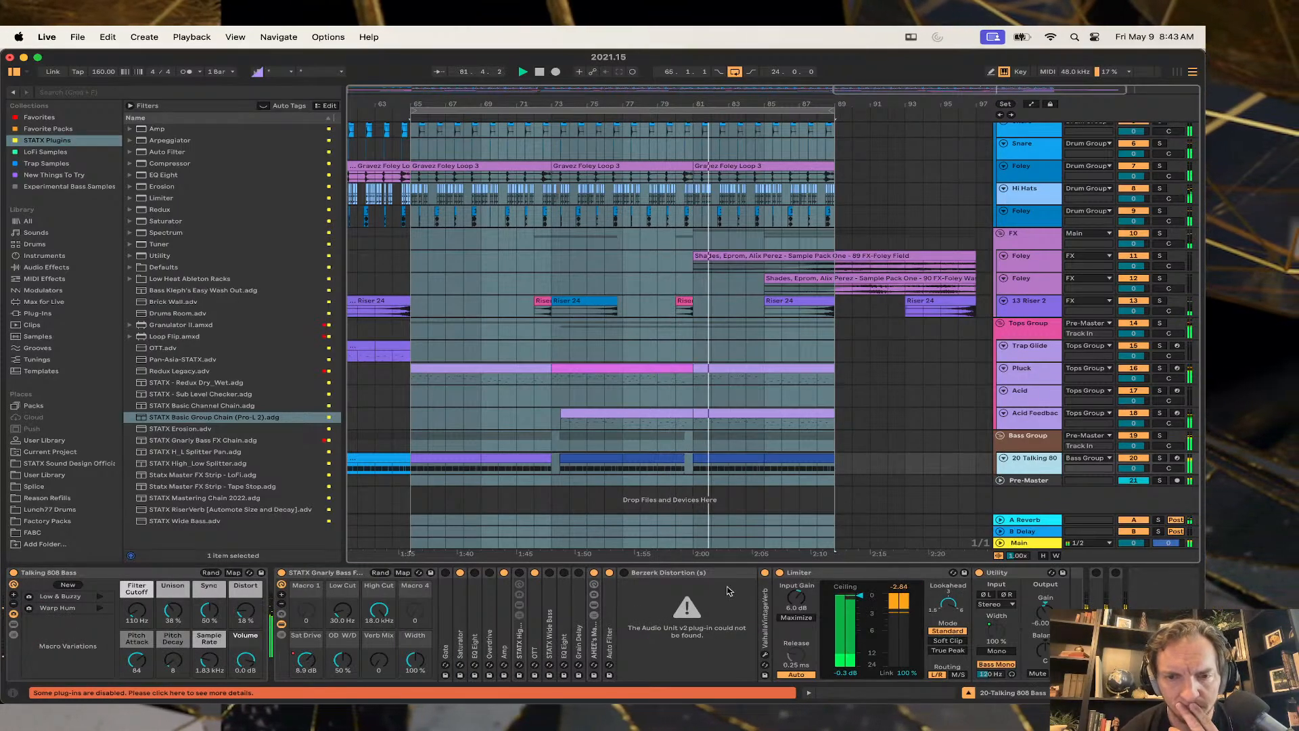
left_click(711, 574)
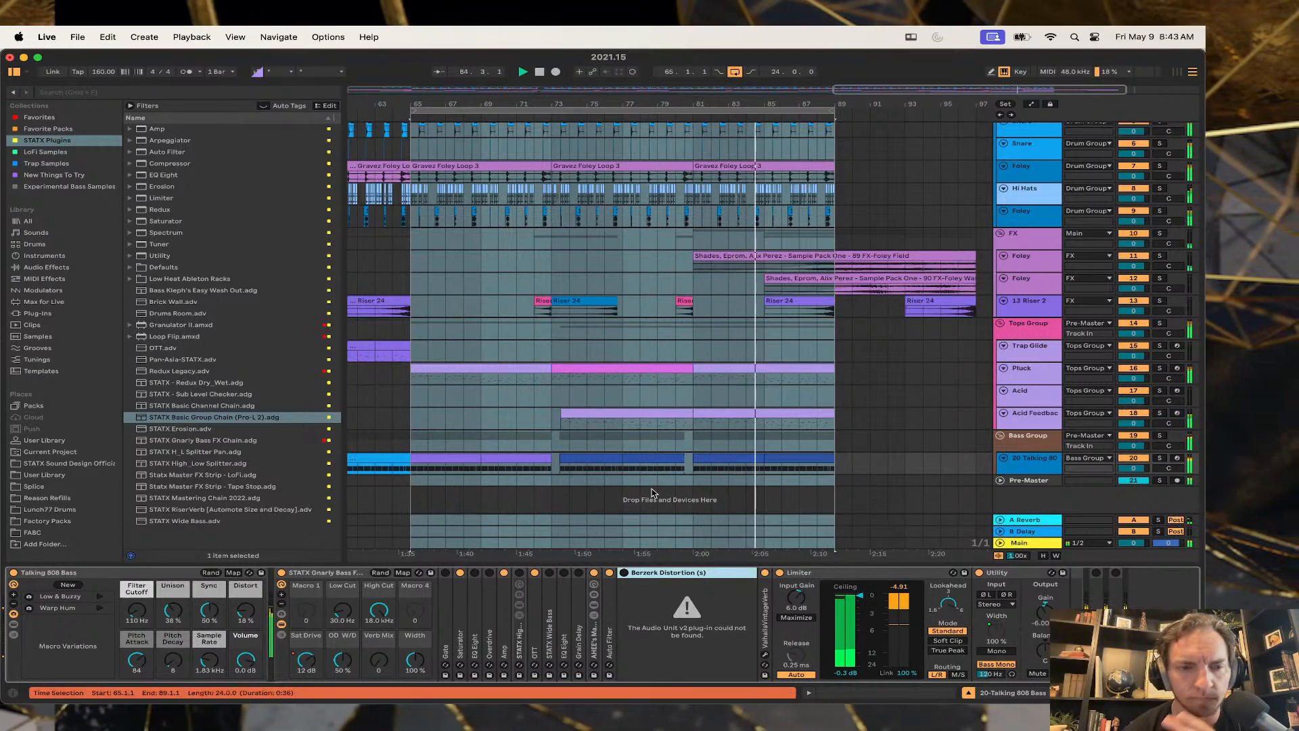
Search the whole library for "berzerk" and delete the missing Berzerk Distortion plug-in from the Talking 808 track.
left_click(138, 93)
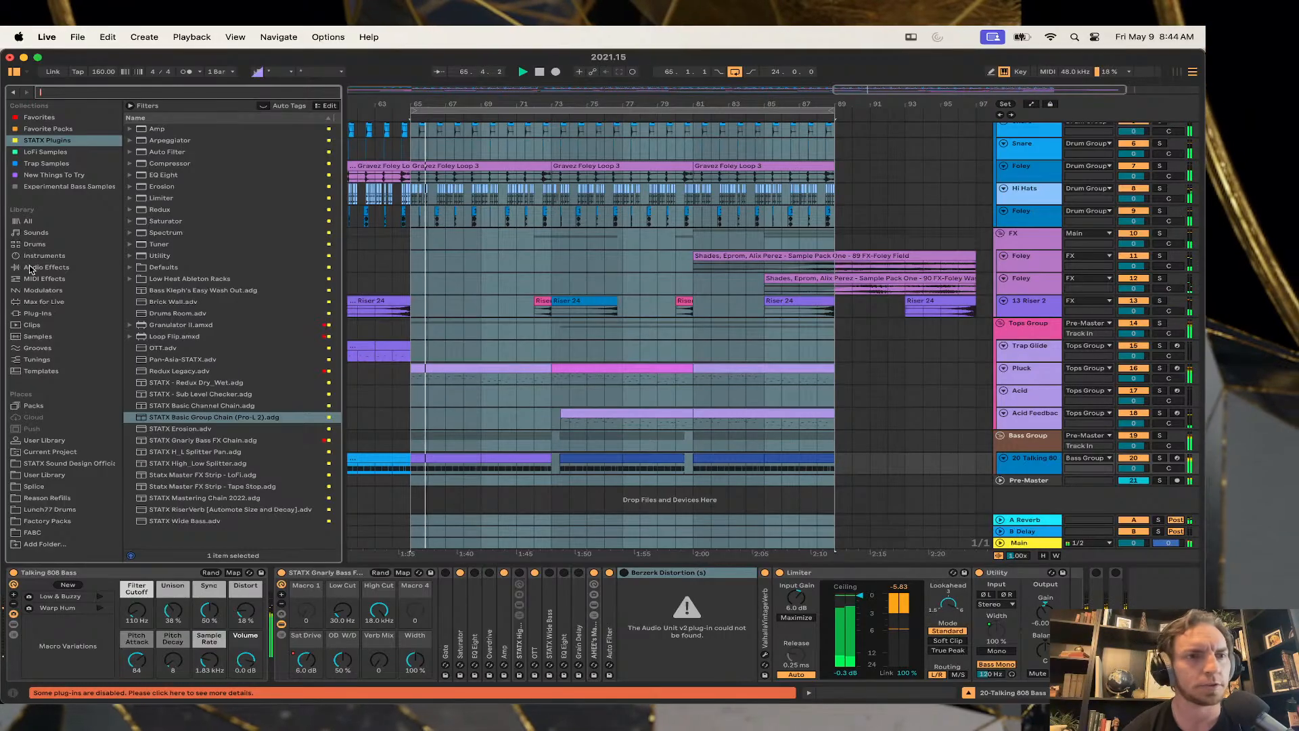
left_click(27, 222)
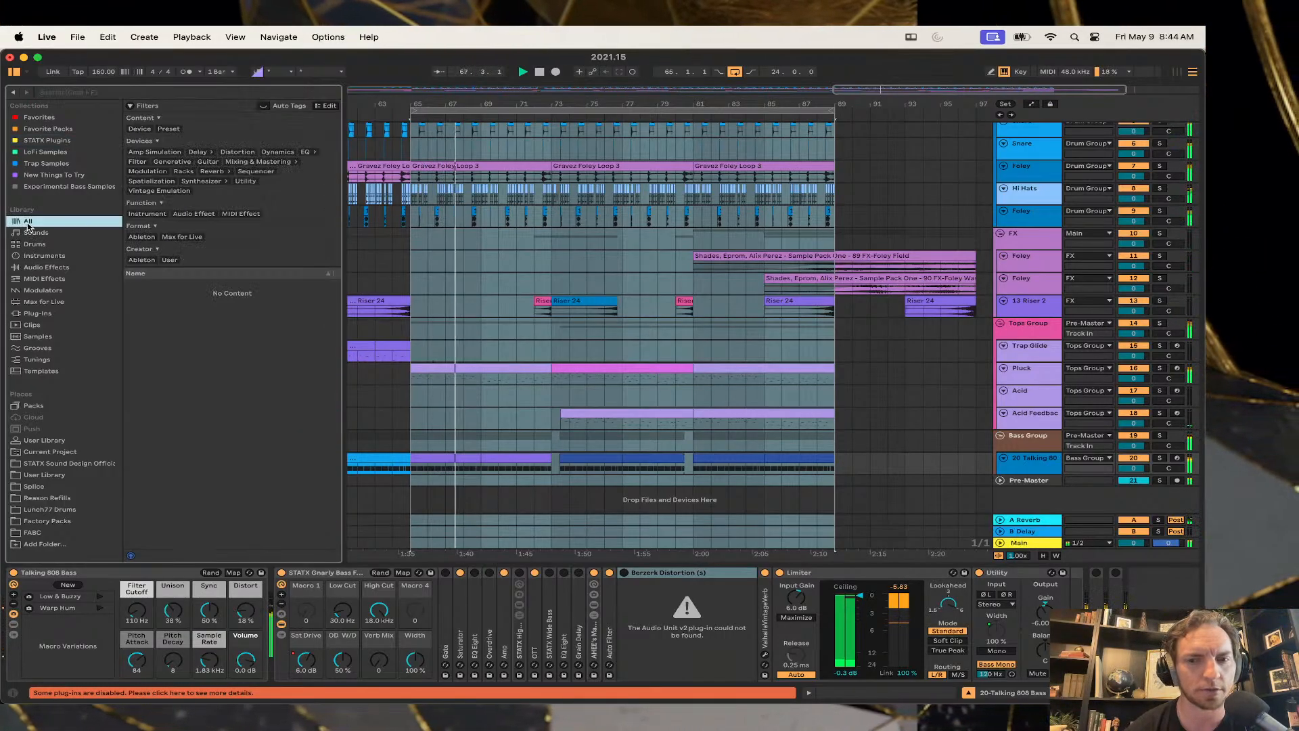
left_click(72, 94)
type("berzerk")
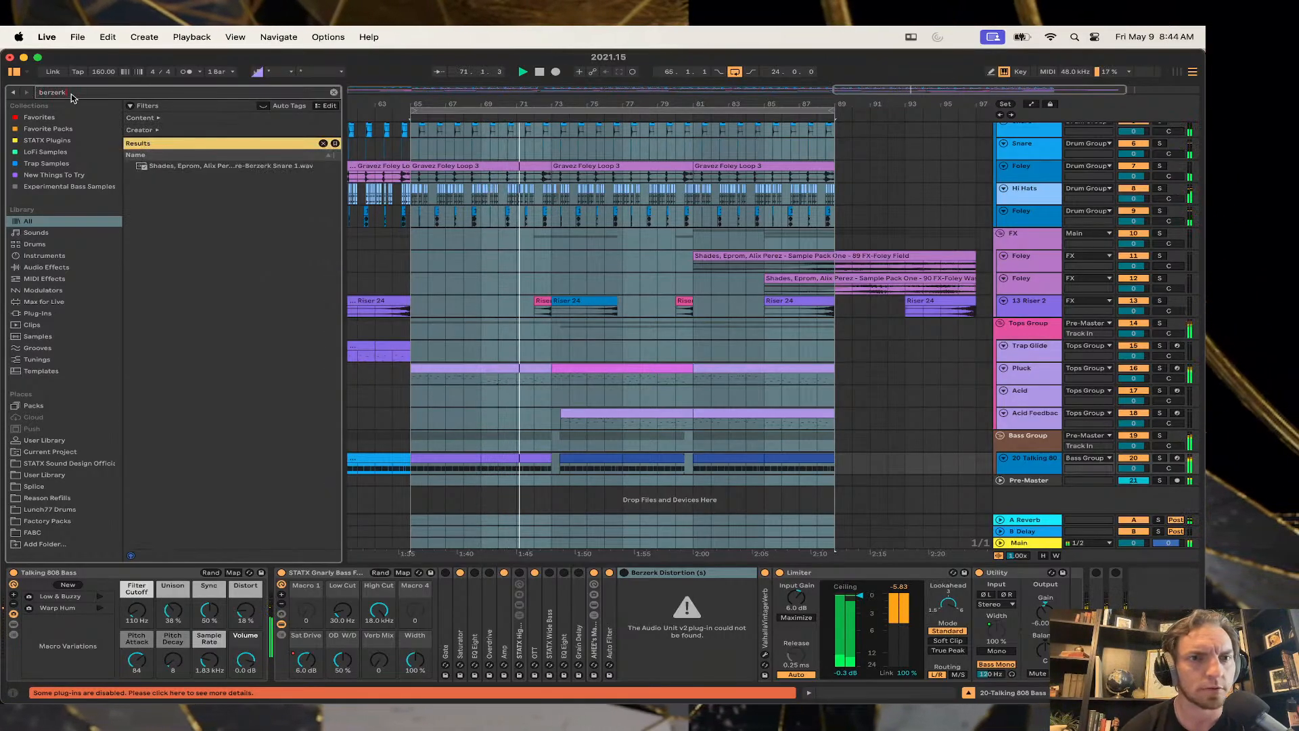
left_click(334, 93)
left_click(638, 576)
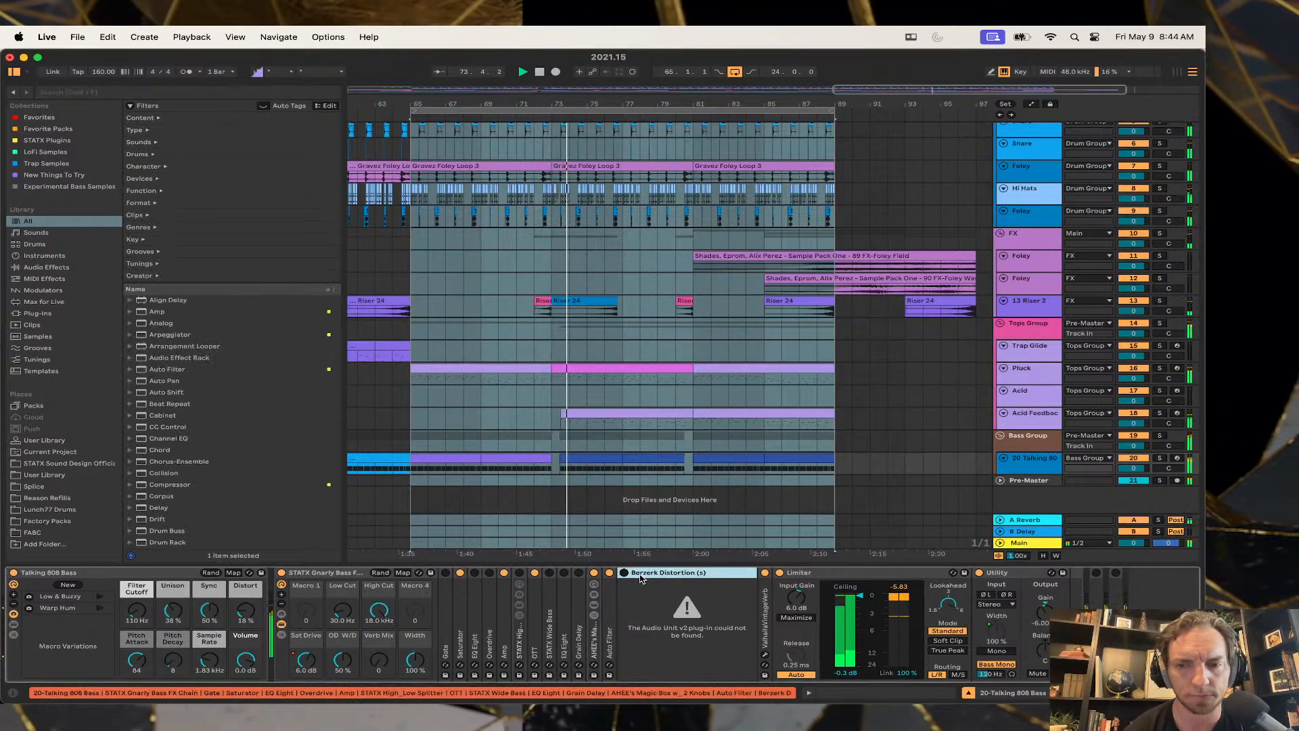
key("Delete")
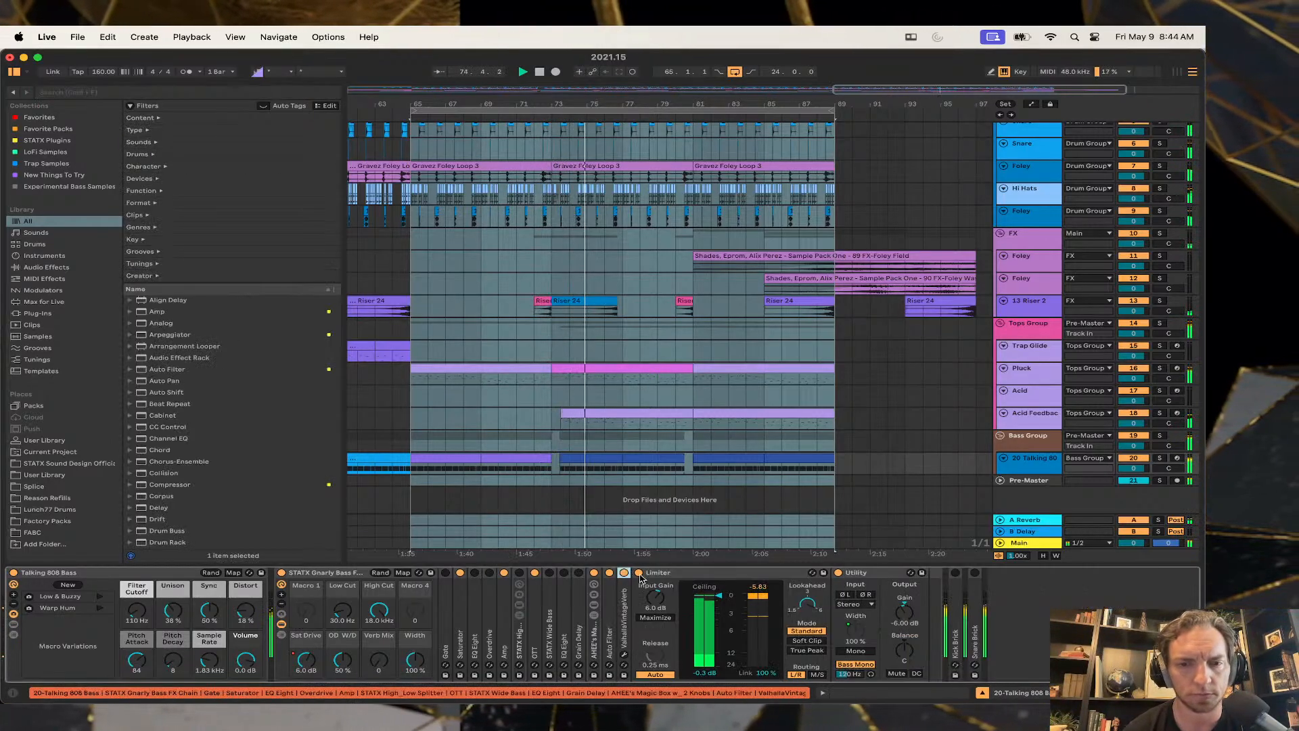
Replace the Pre-Master track's STATX Basic Channel Chain with STATX Basic Group Chain (Pro-L 2) from the STATX Plugins collection.
left_click(1035, 481)
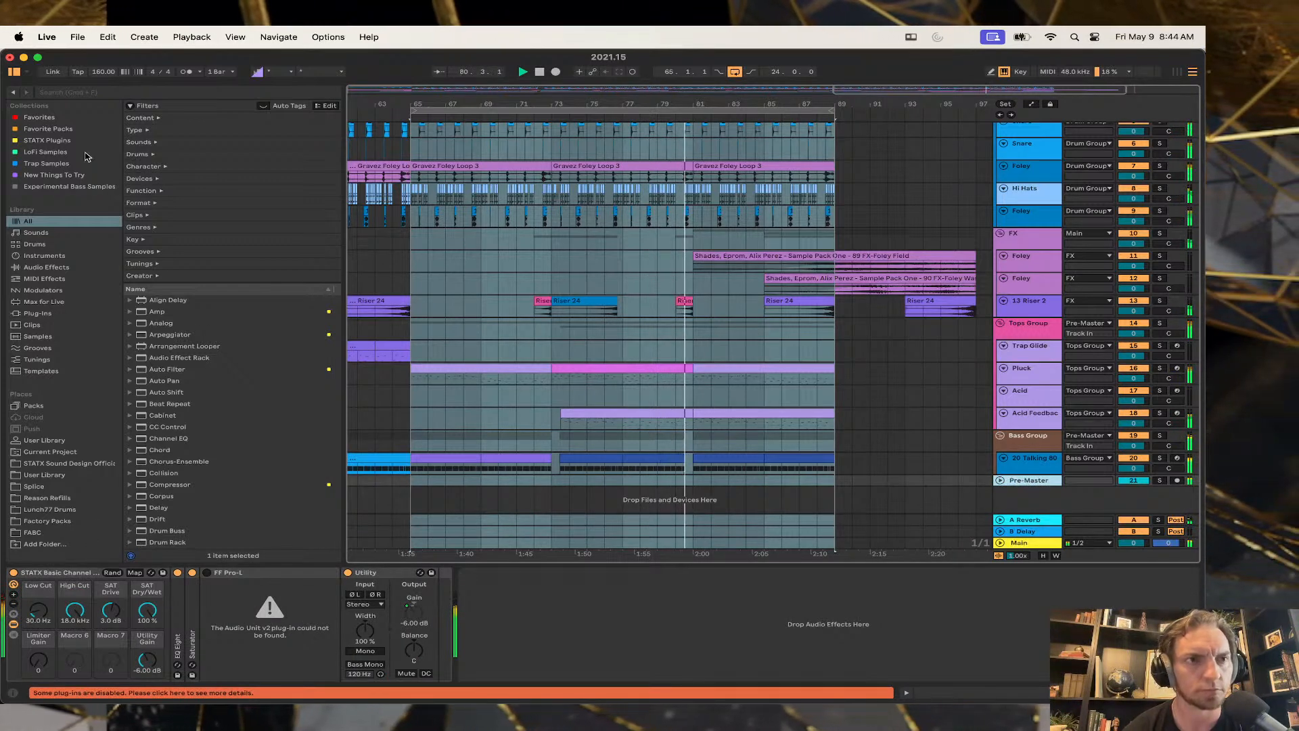
left_click(45, 140)
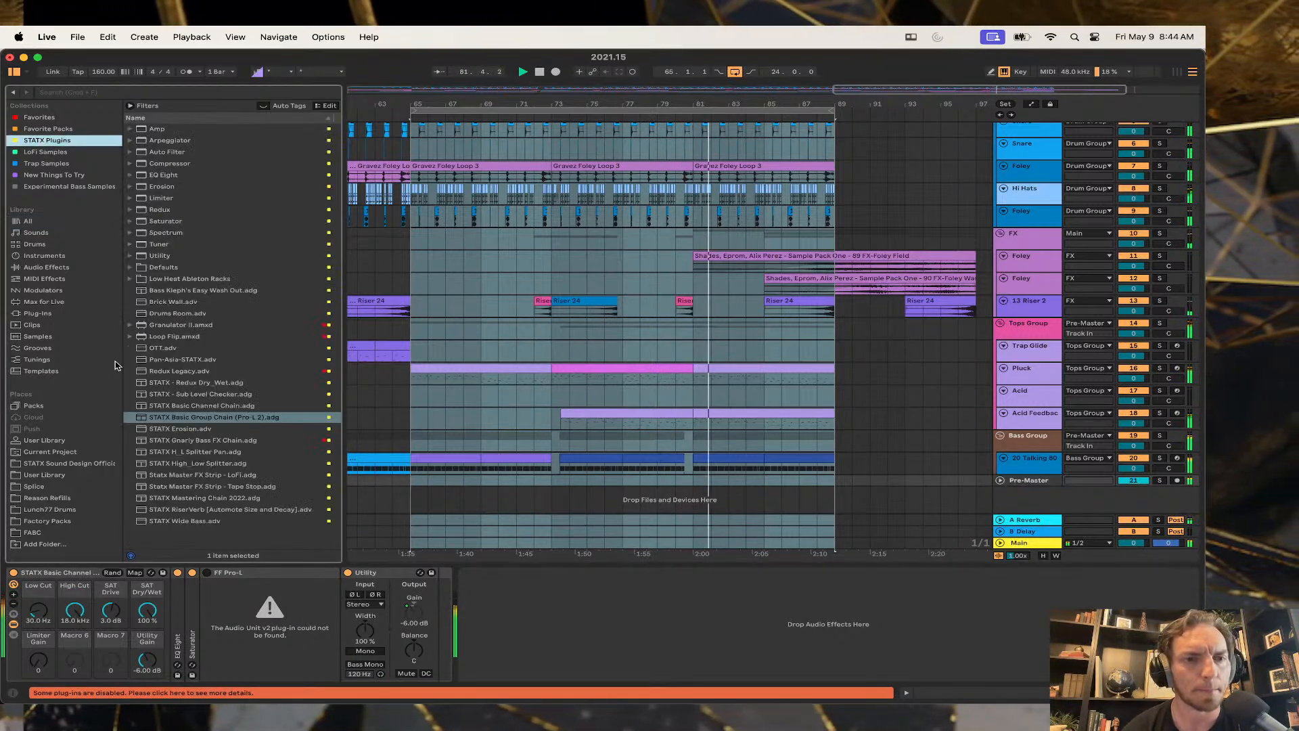
left_click(191, 417)
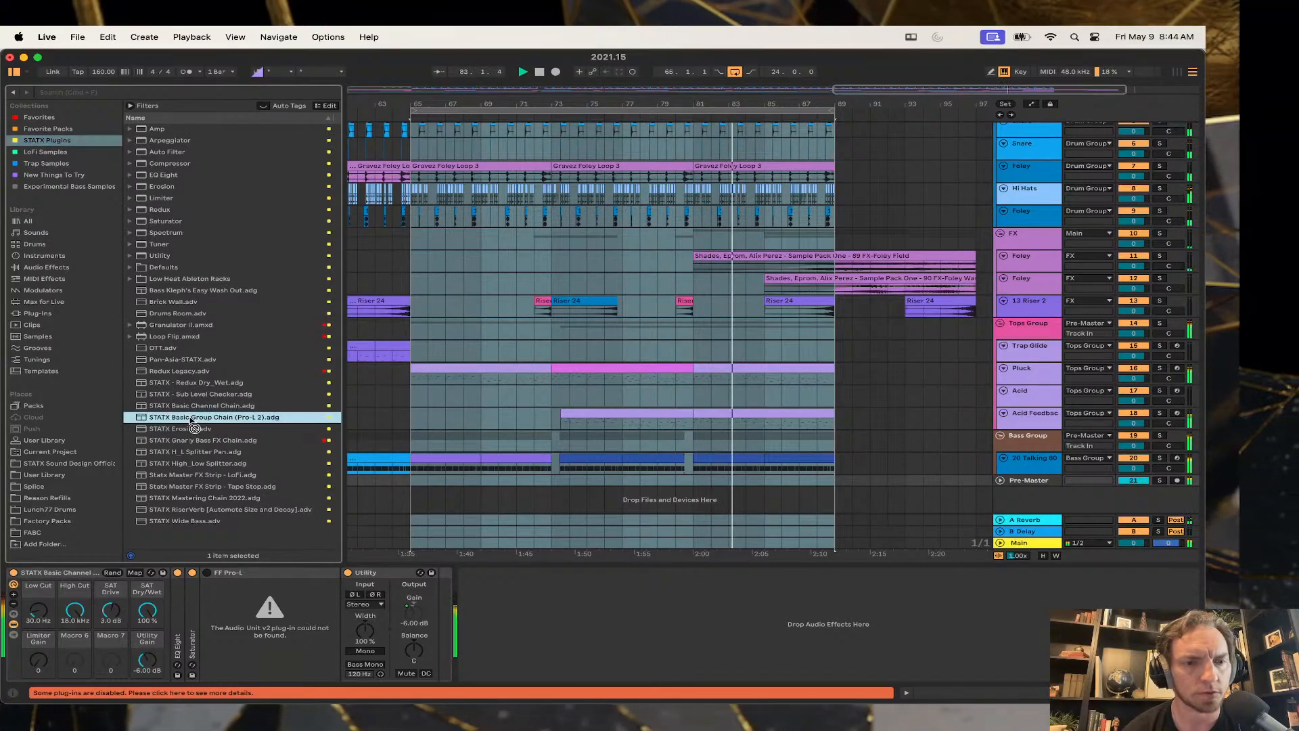
left_click(85, 575)
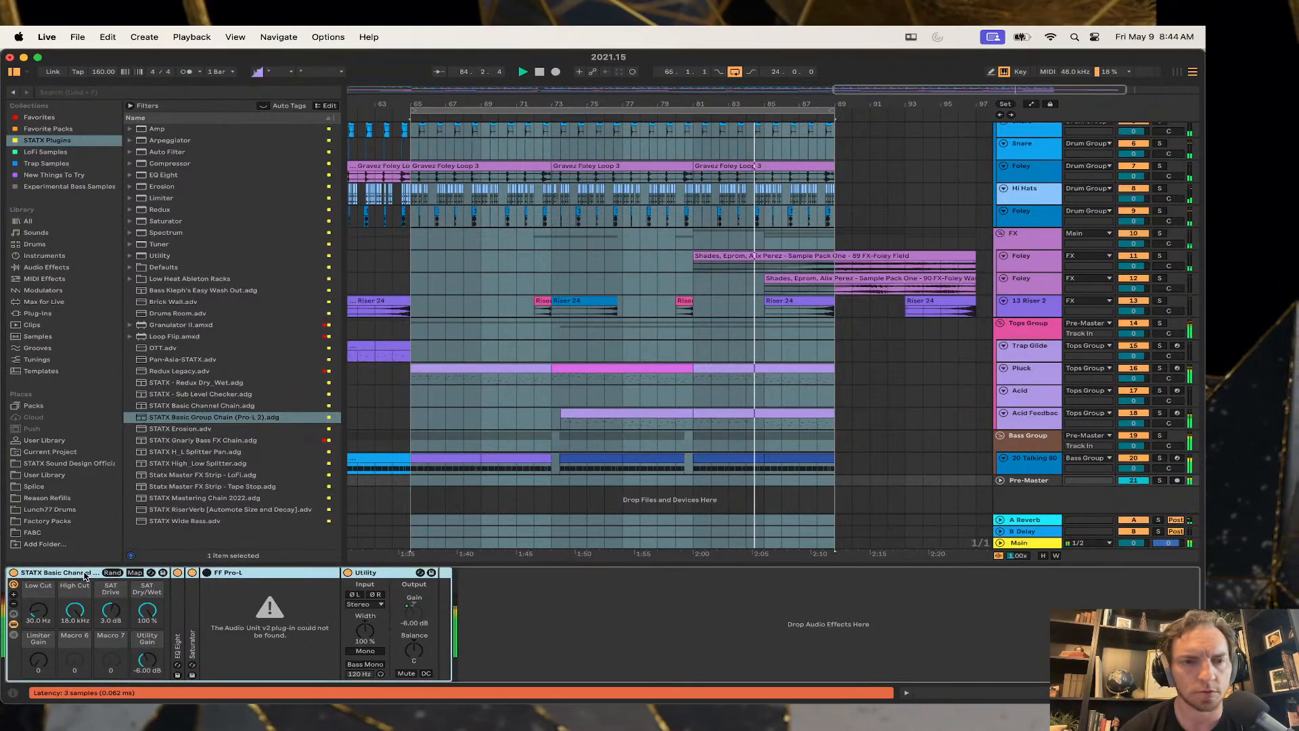
key("Delete")
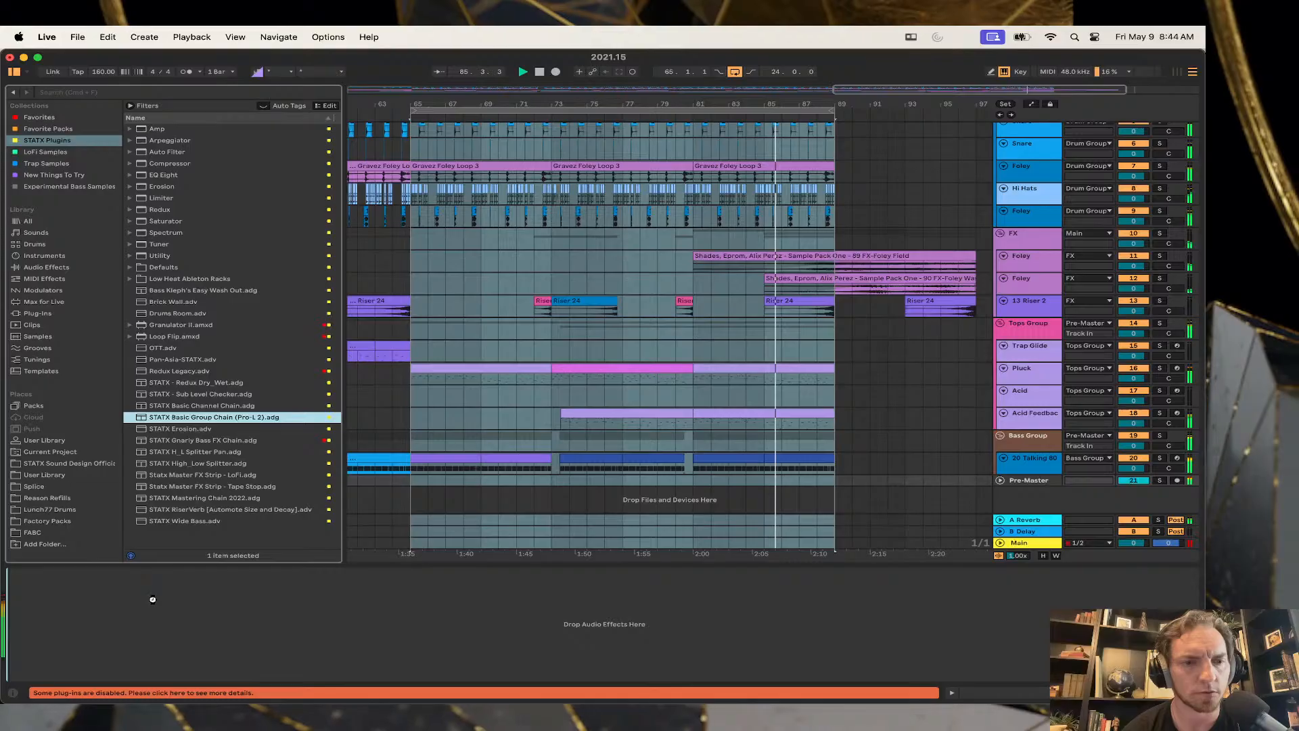
key("Return")
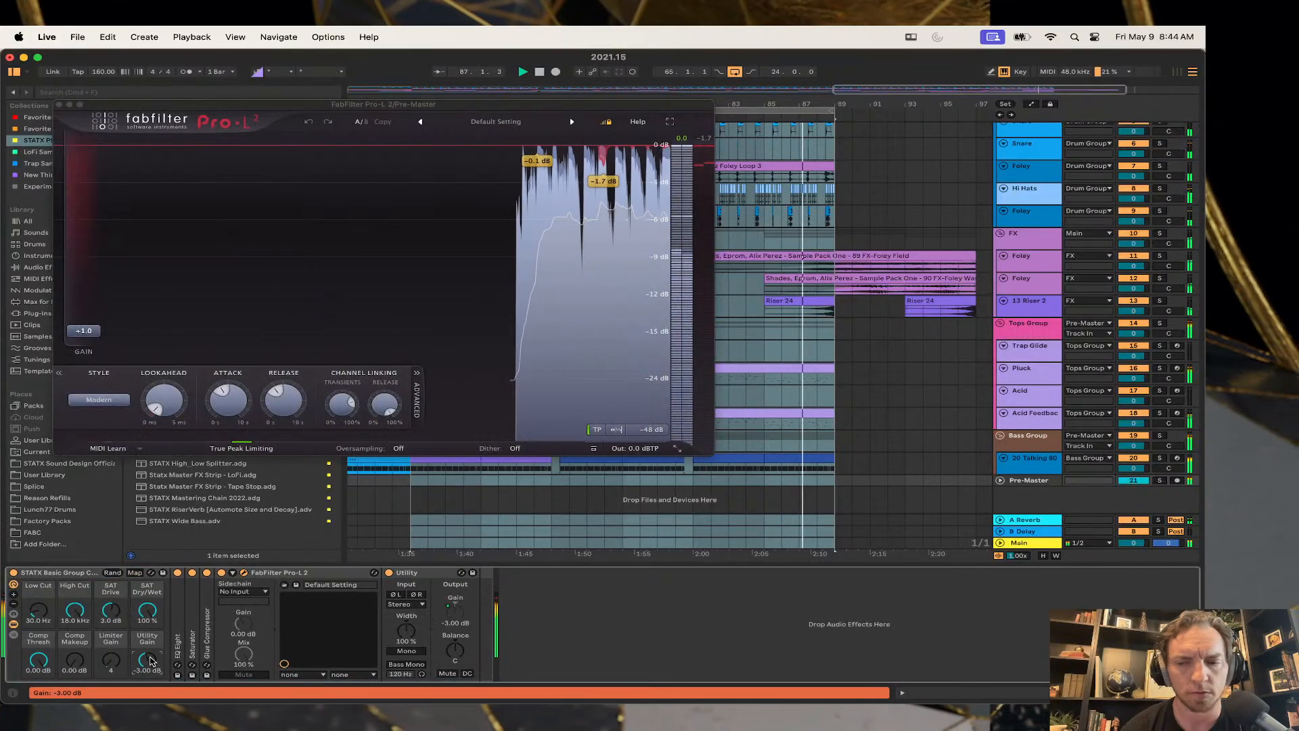
Set the Utility Gain of the Pre-Master group chain to -6 dB and close the Pro-L 2 window.
type("-6")
key("Return")
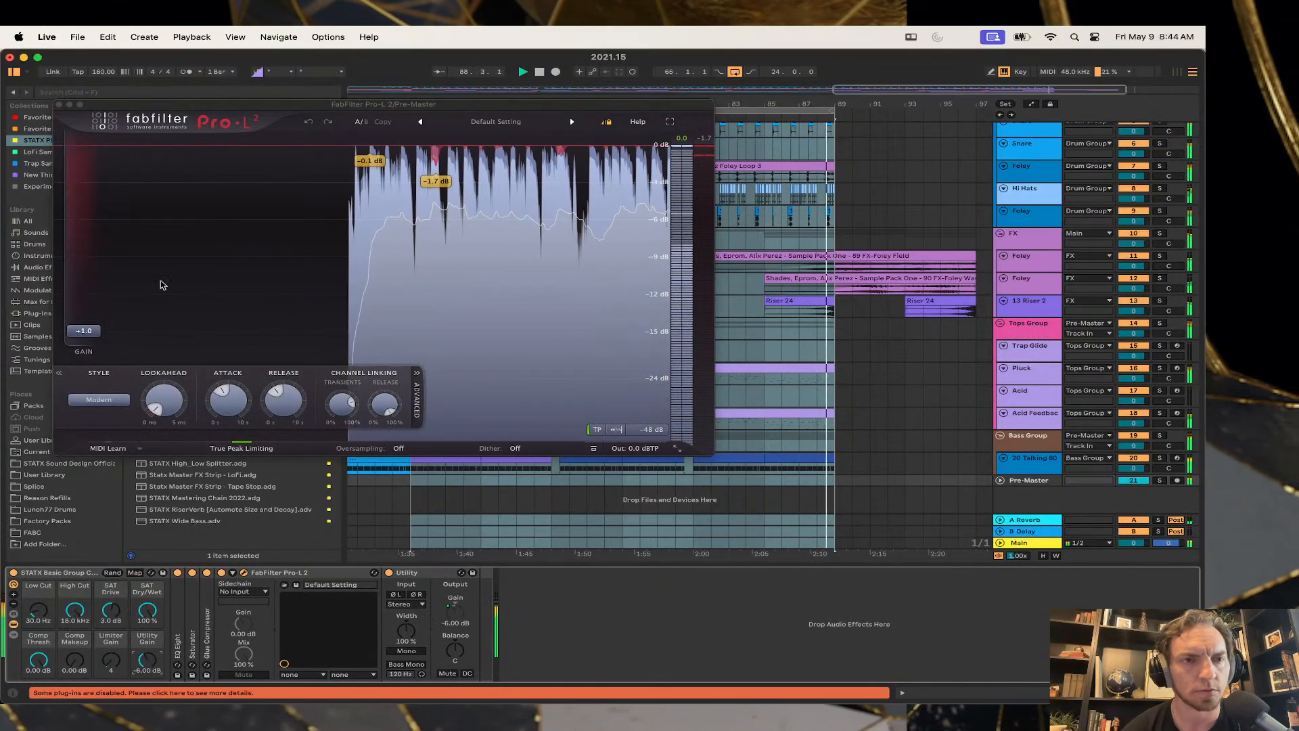
left_click(59, 104)
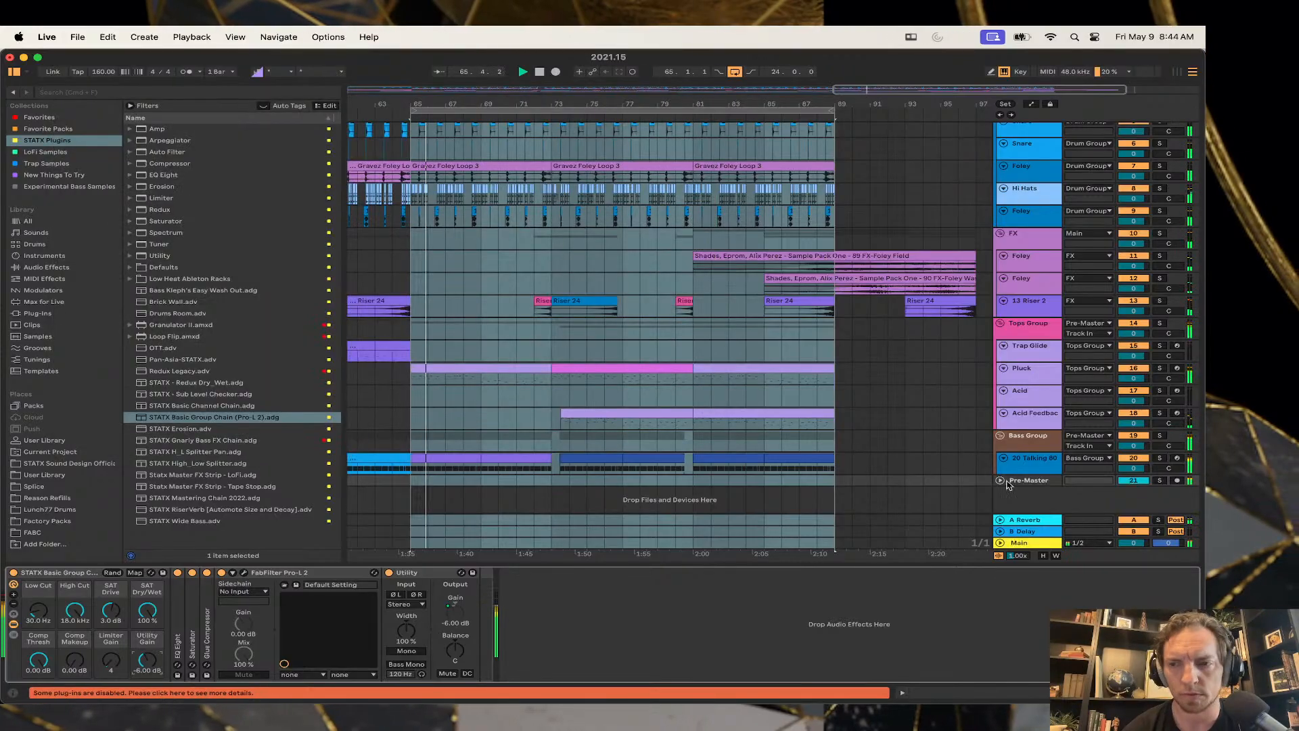
Check the device chains of the Bass Group, Talking 808 and Pre-Master tracks for missing plug-ins.
left_click(1028, 438)
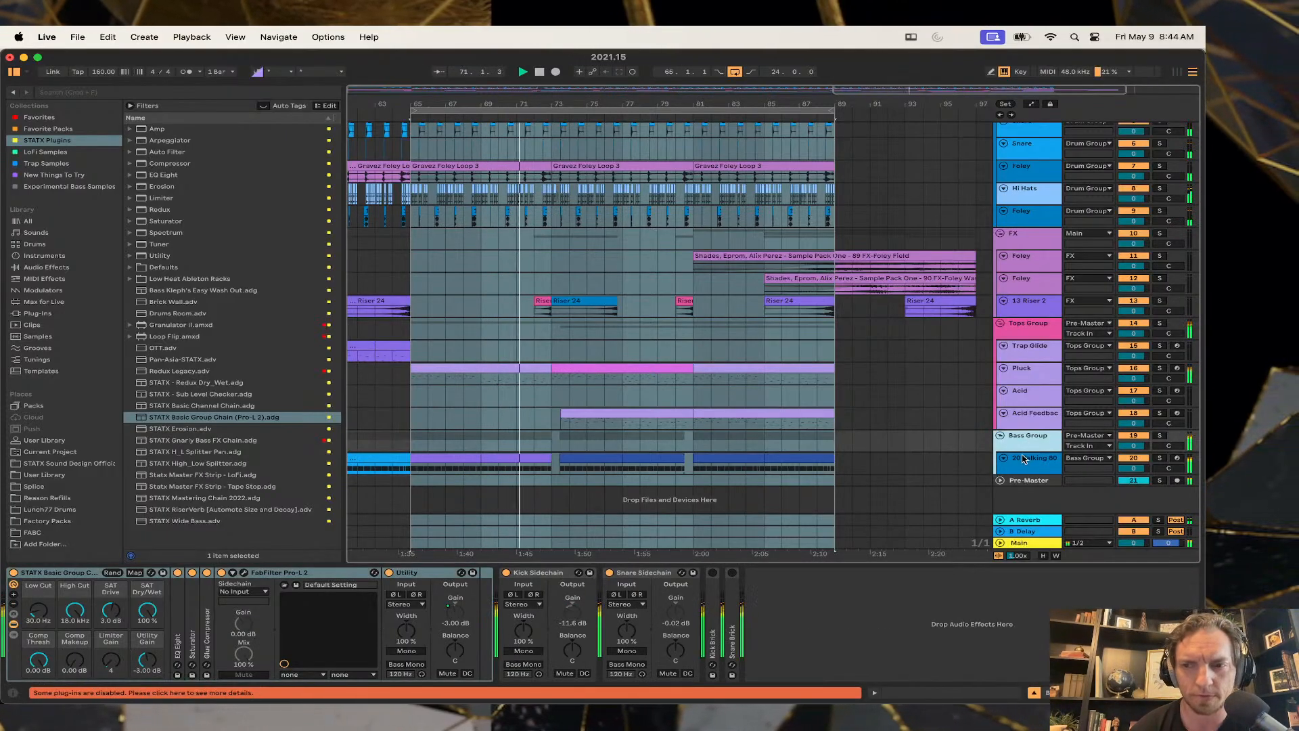
left_click(1025, 461)
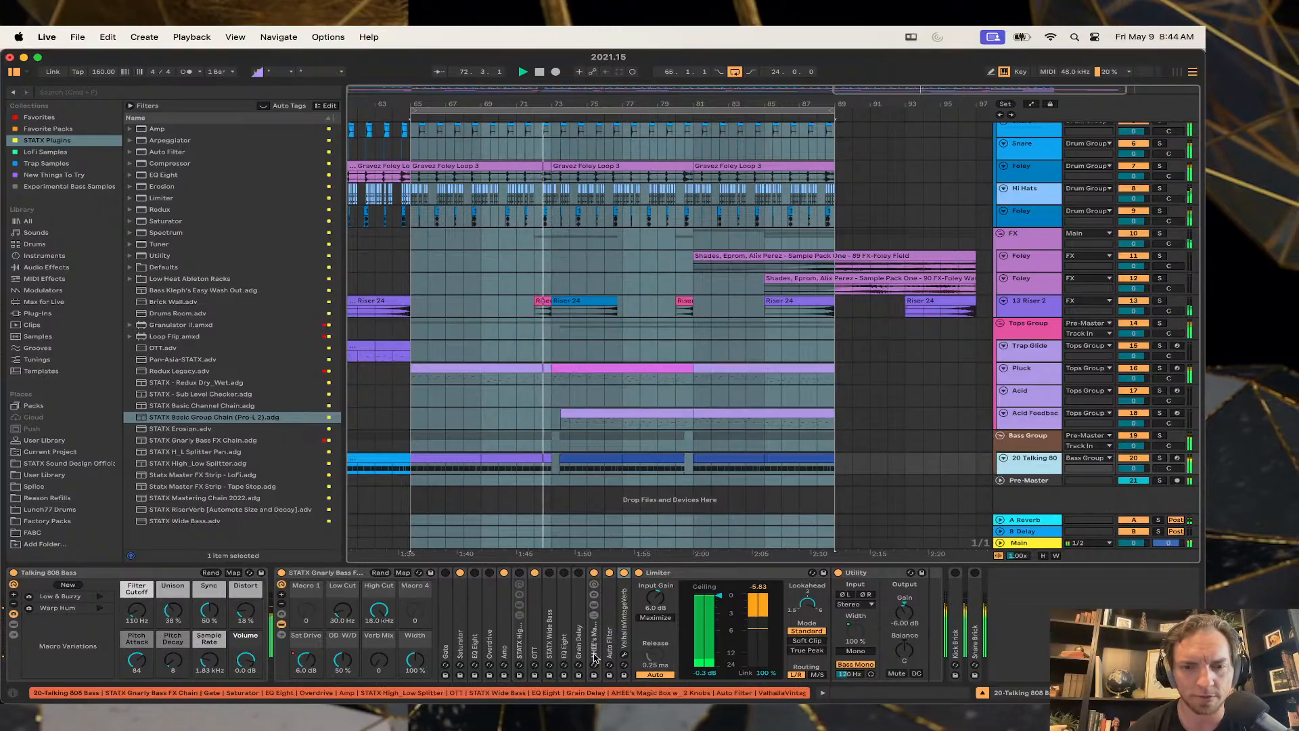
left_click(1046, 480)
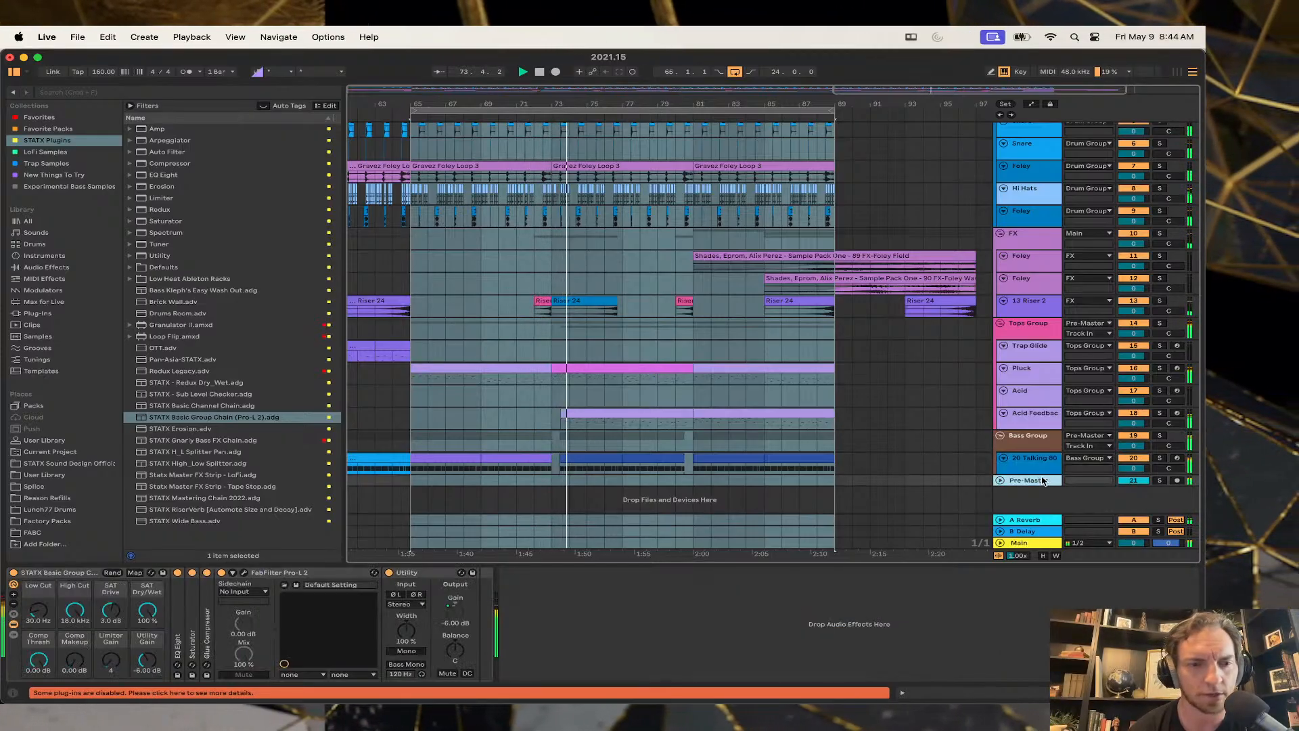
Delete the missing FKFX Influx plug-in from the Acid Feedback and Acid tracks.
left_click(1027, 423)
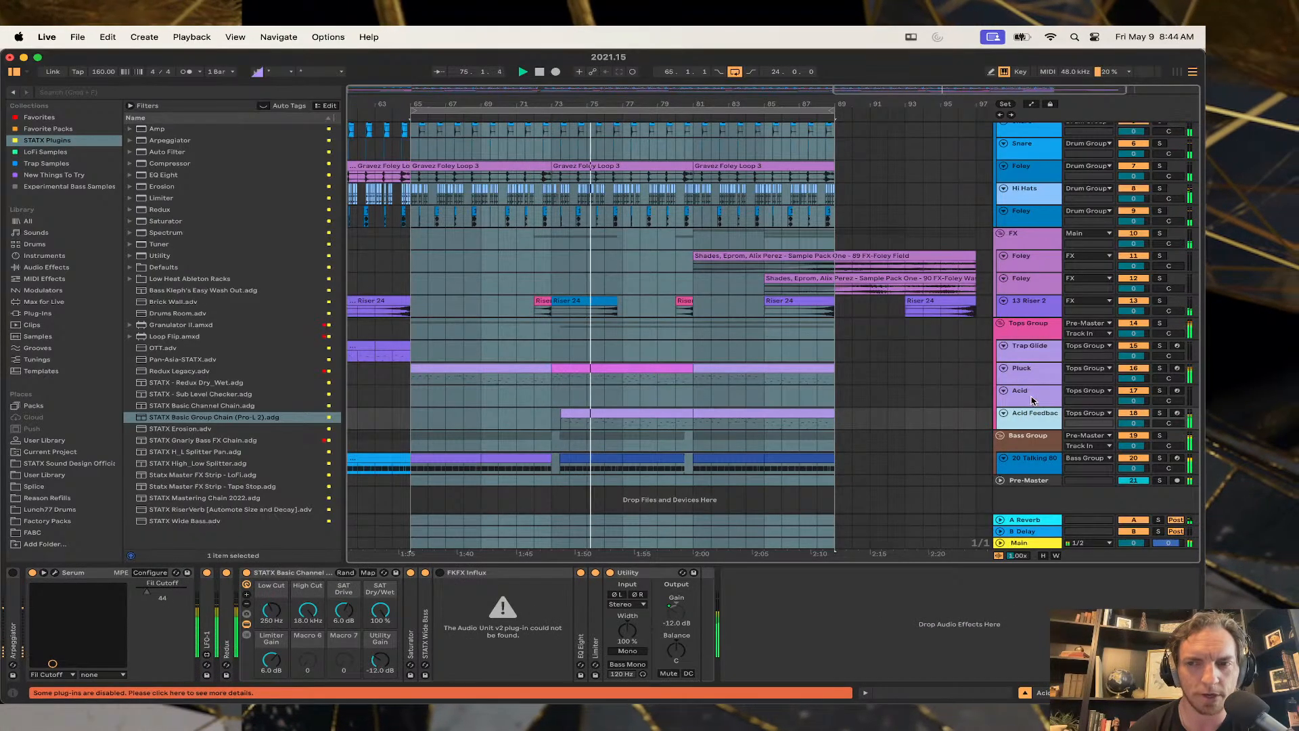
left_click(519, 577)
key("Delete")
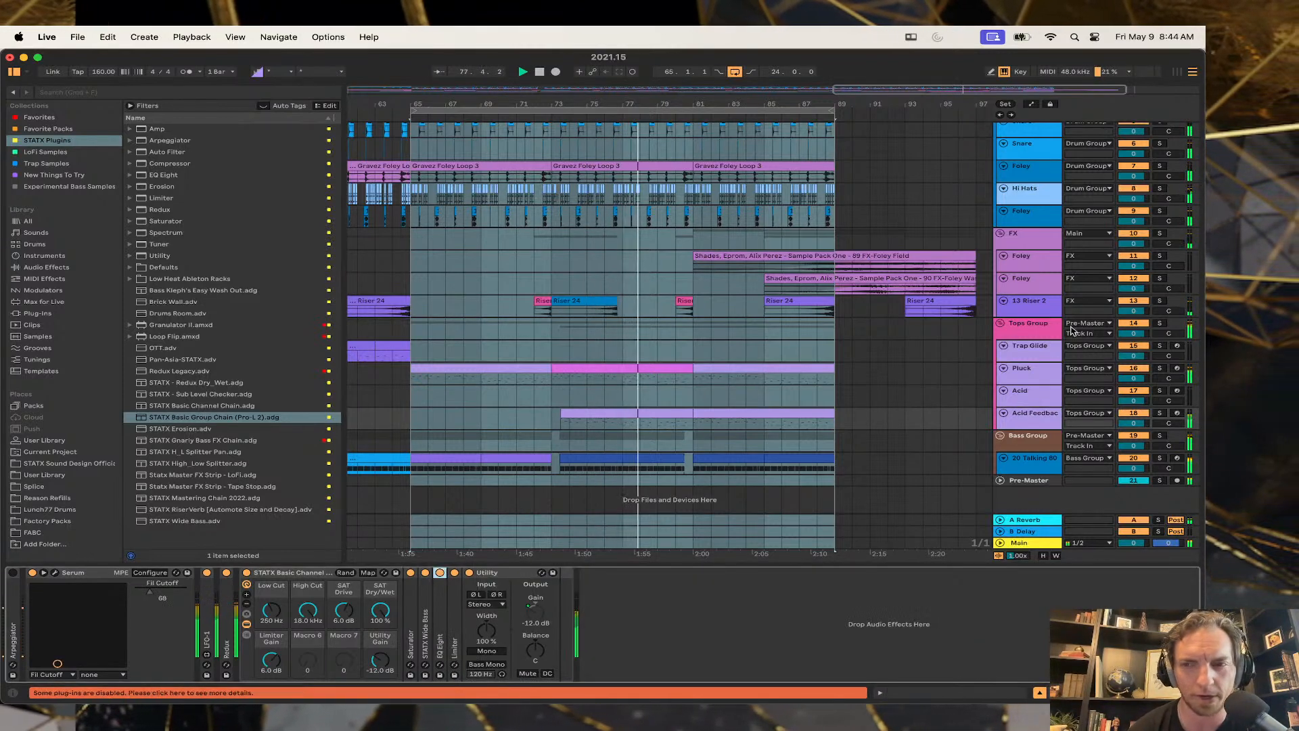
left_click(1027, 398)
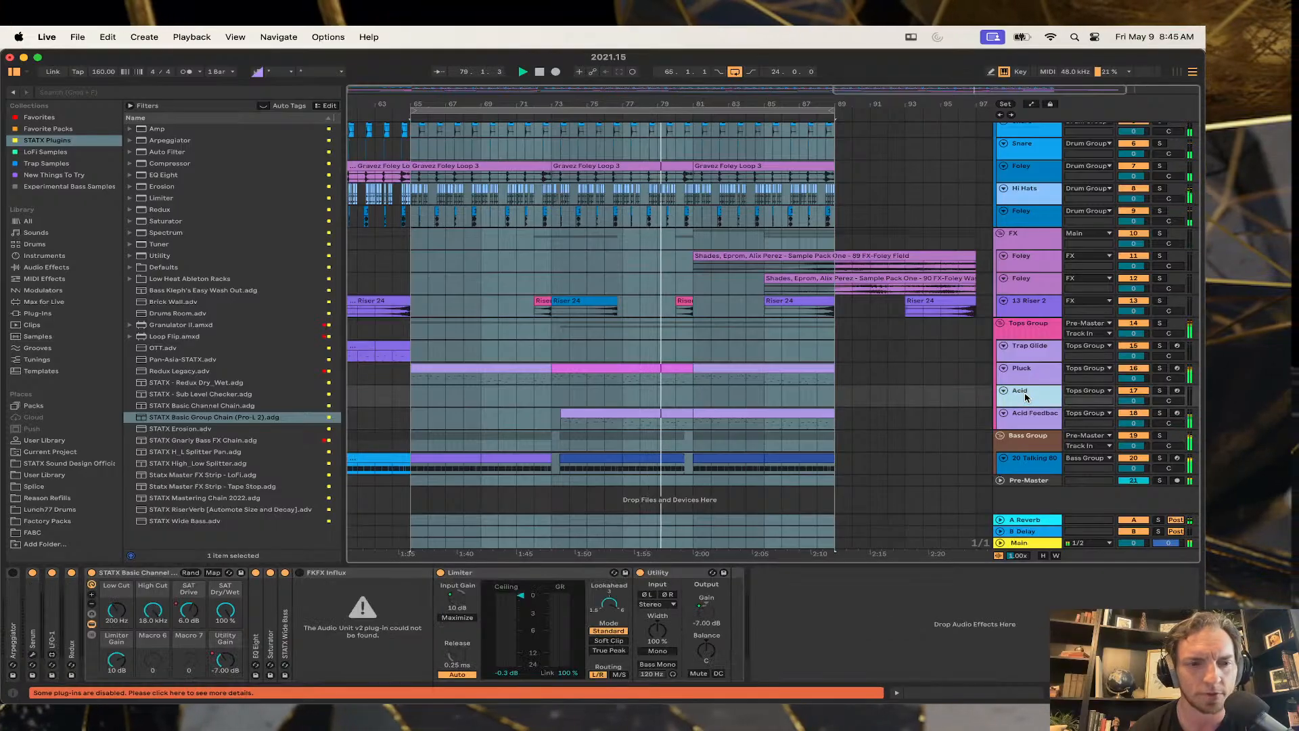
left_click(365, 575)
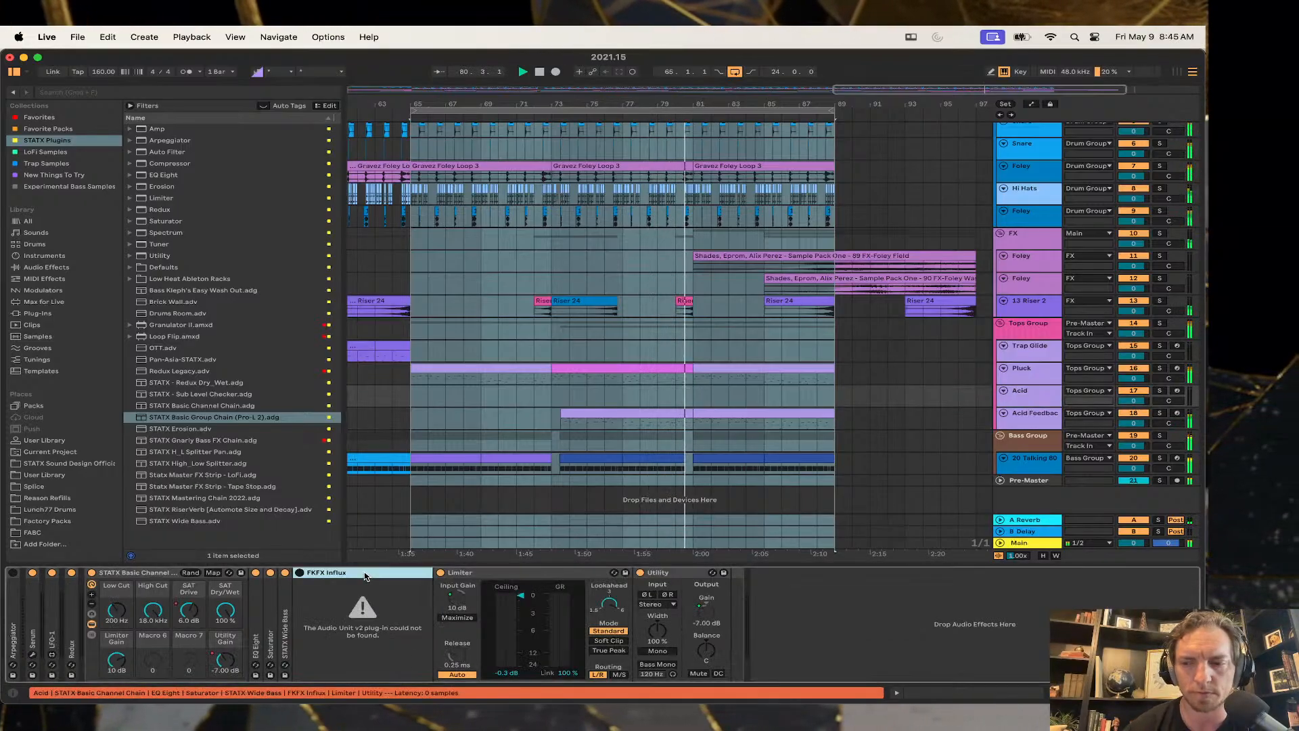
key("Delete")
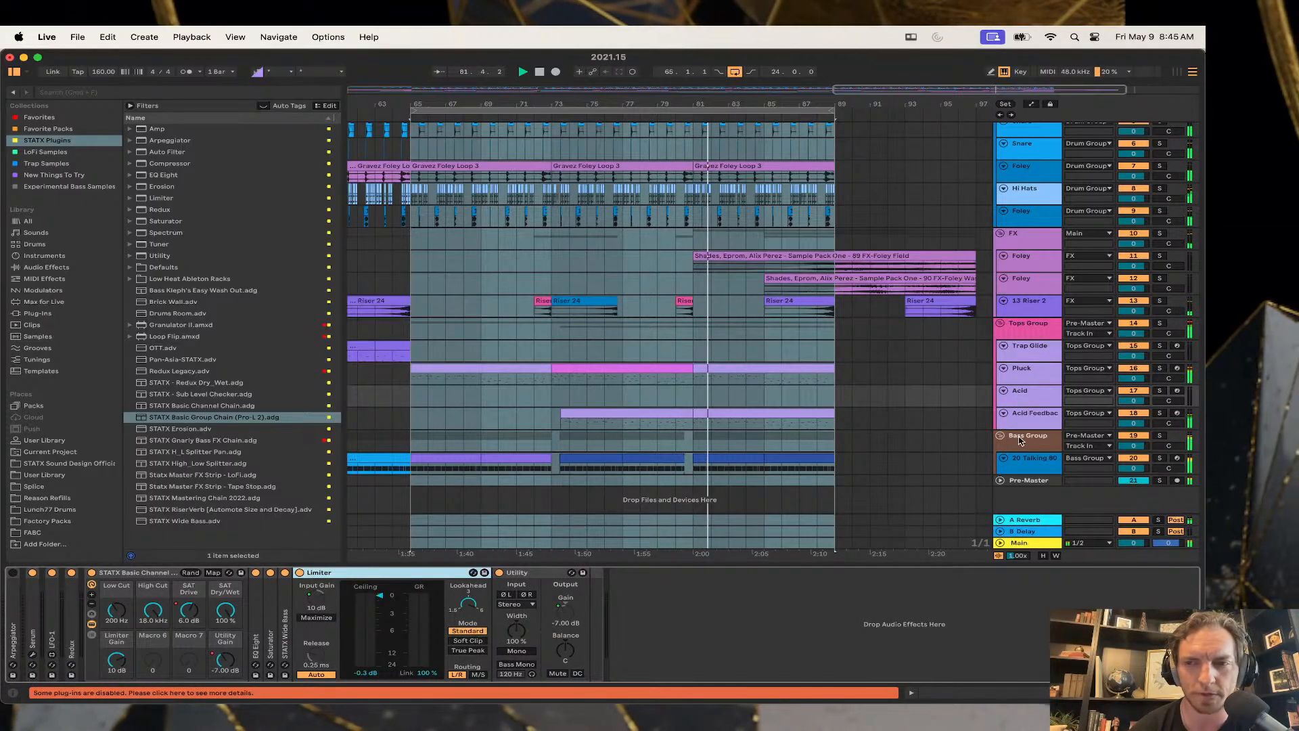
On the Pluck track, delete the Arpeggiator and all the modulation and Redux devices between Serum and the STATX Basic Channel Chain.
left_click(1039, 381)
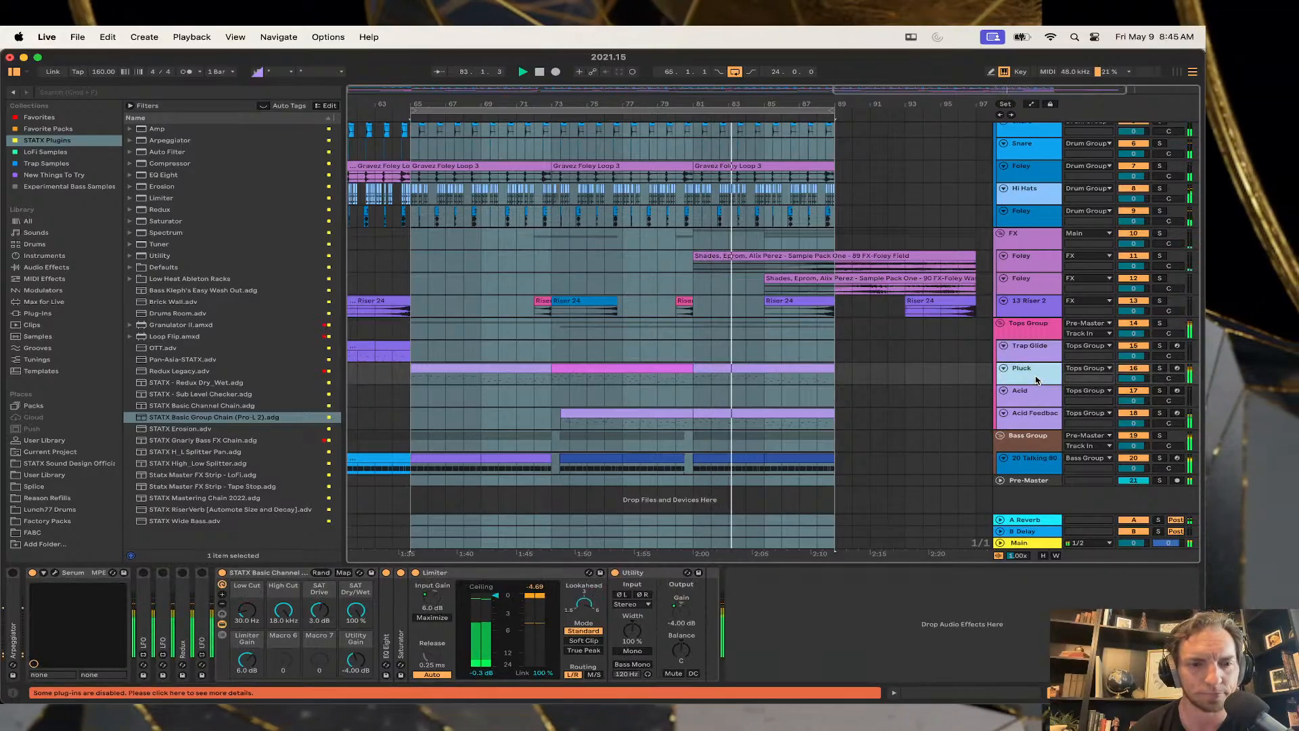
left_click(143, 601)
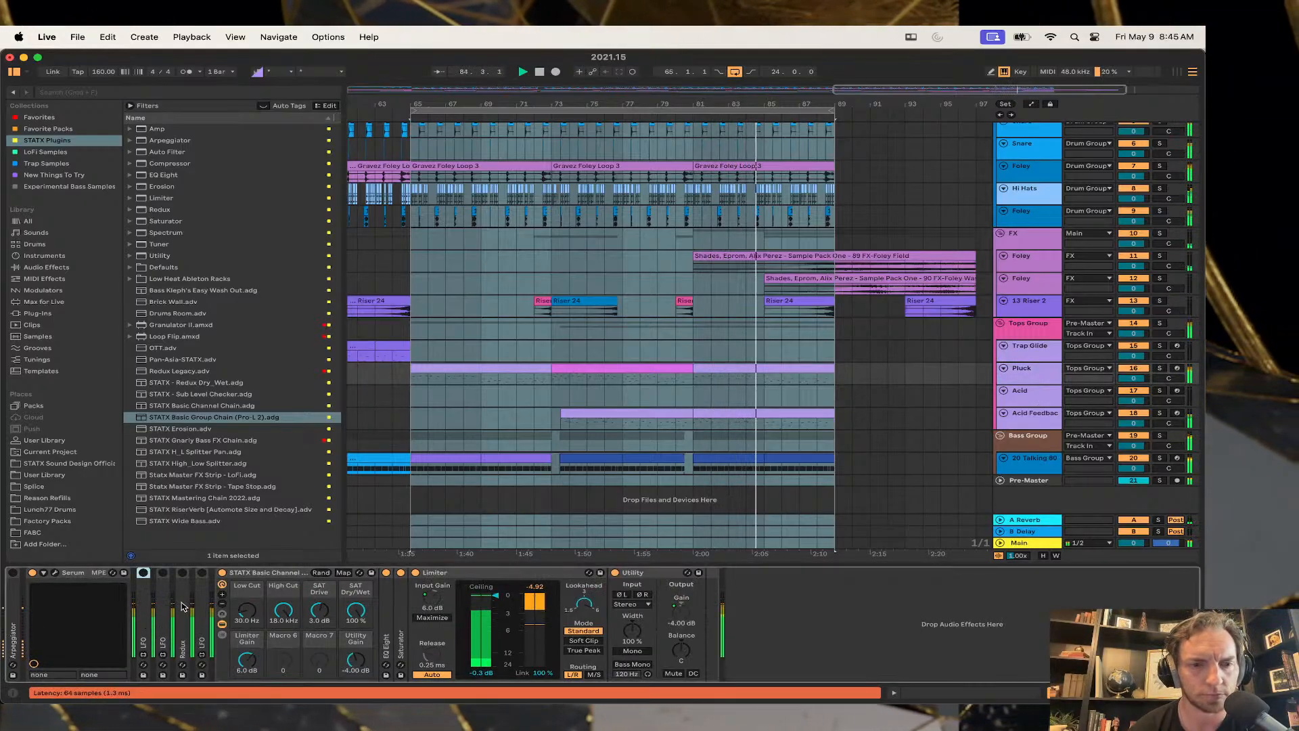
left_click(204, 599, "shift")
key("Delete")
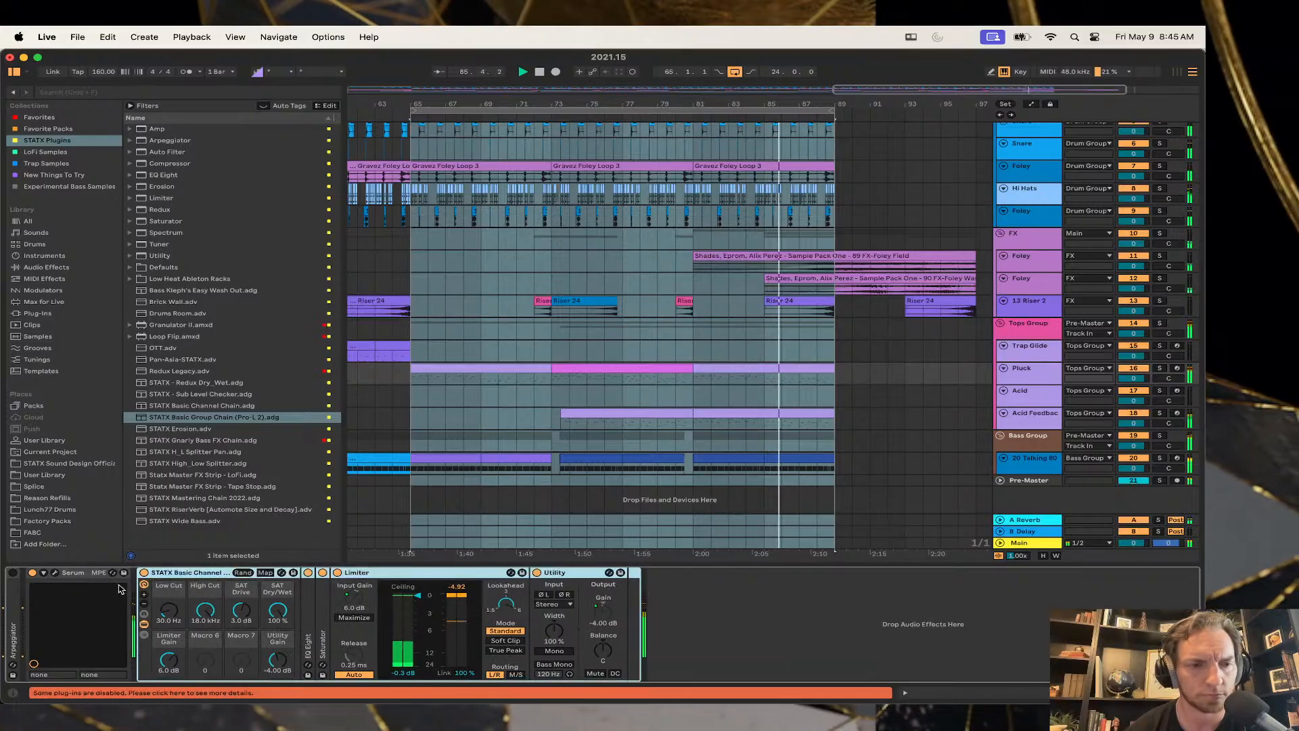
left_click(9, 593)
key("Delete")
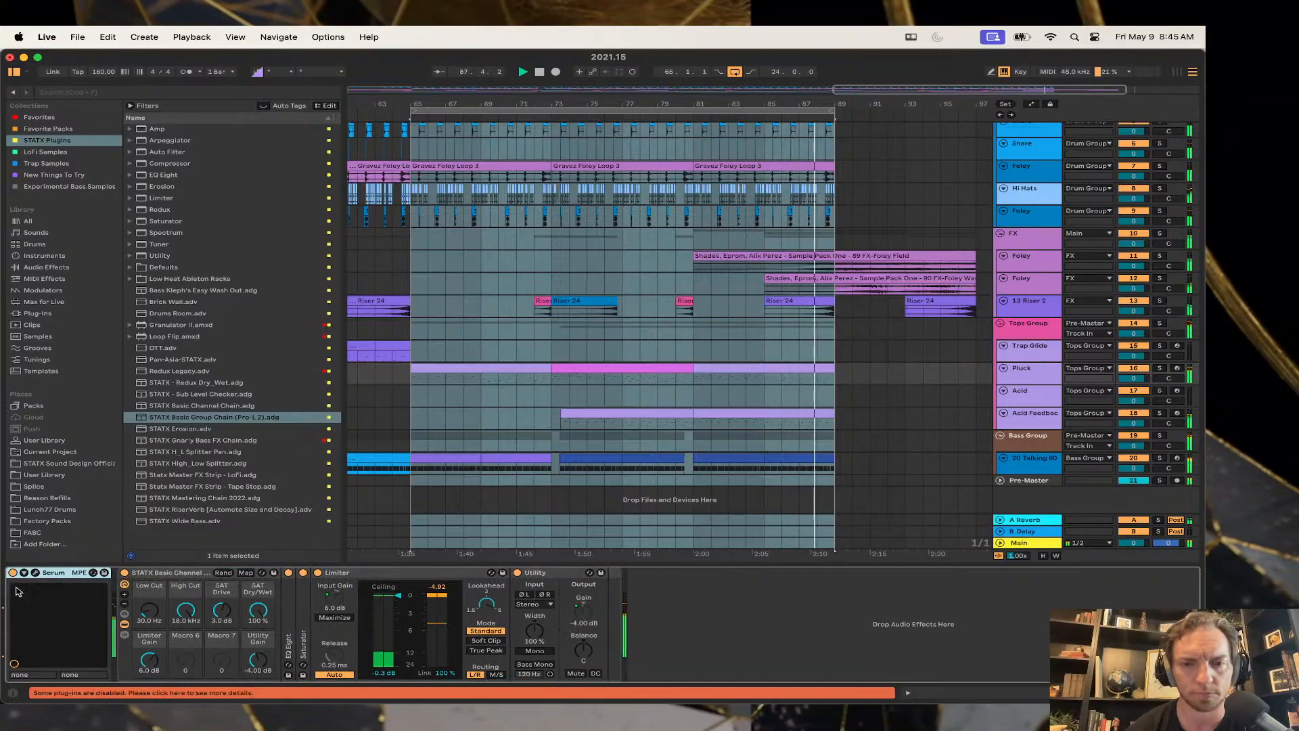
Replace the Tops Group's STATX Basic Channel Chain with STATX Basic Group Chain (Pro-L 2) before Kick Brick, closing the limiter window.
left_click(1032, 368)
left_click(1030, 357)
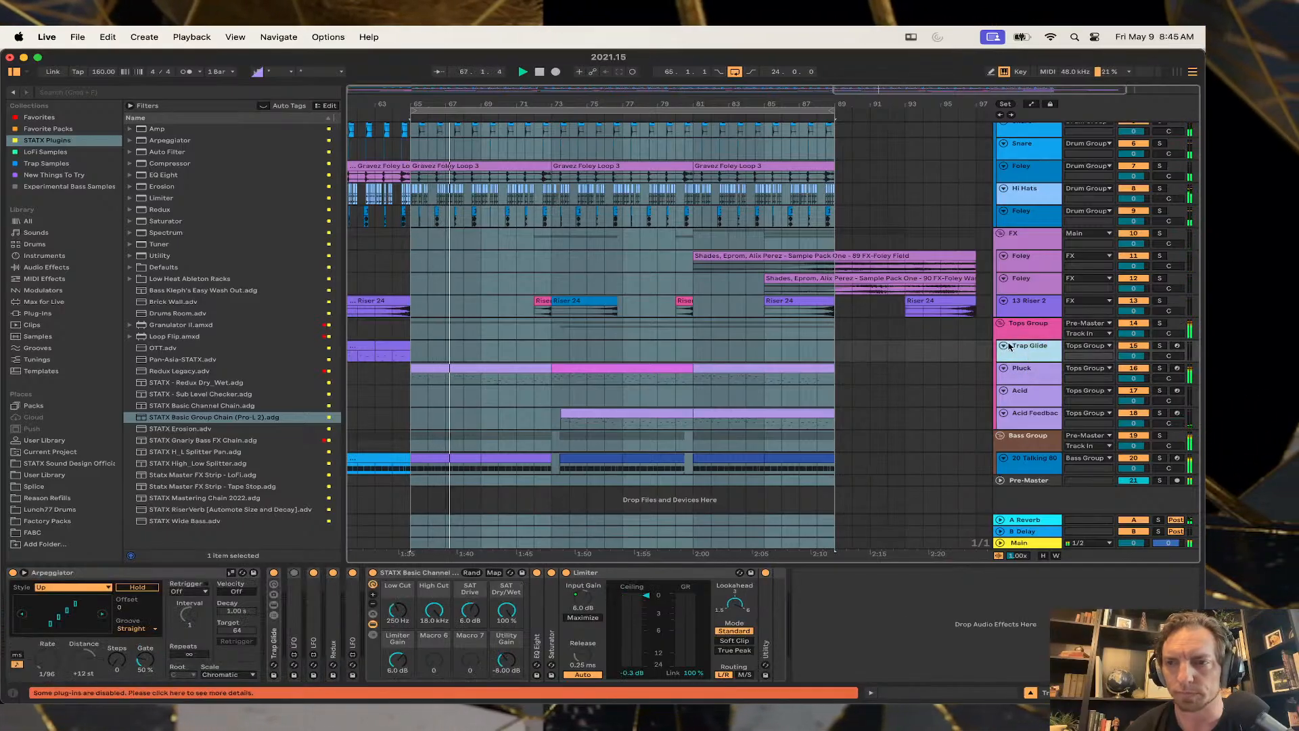
left_click(1029, 324)
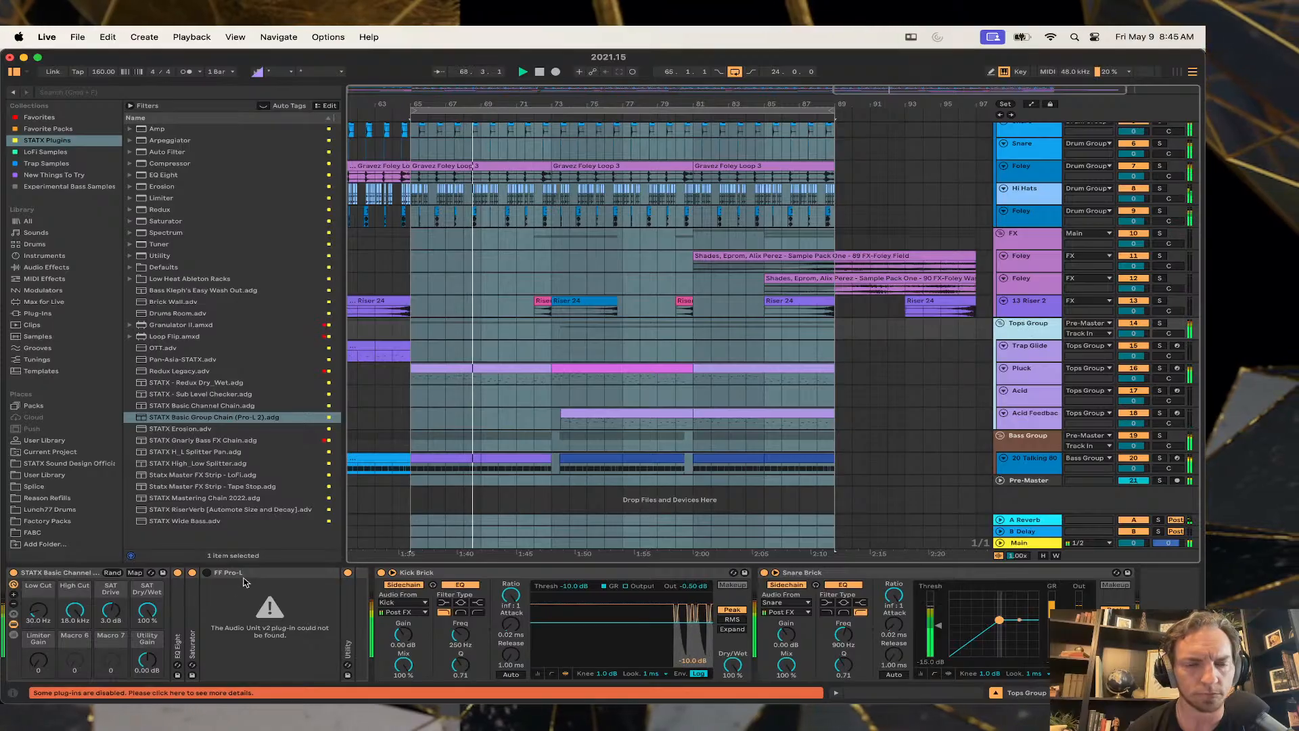
left_click(34, 572)
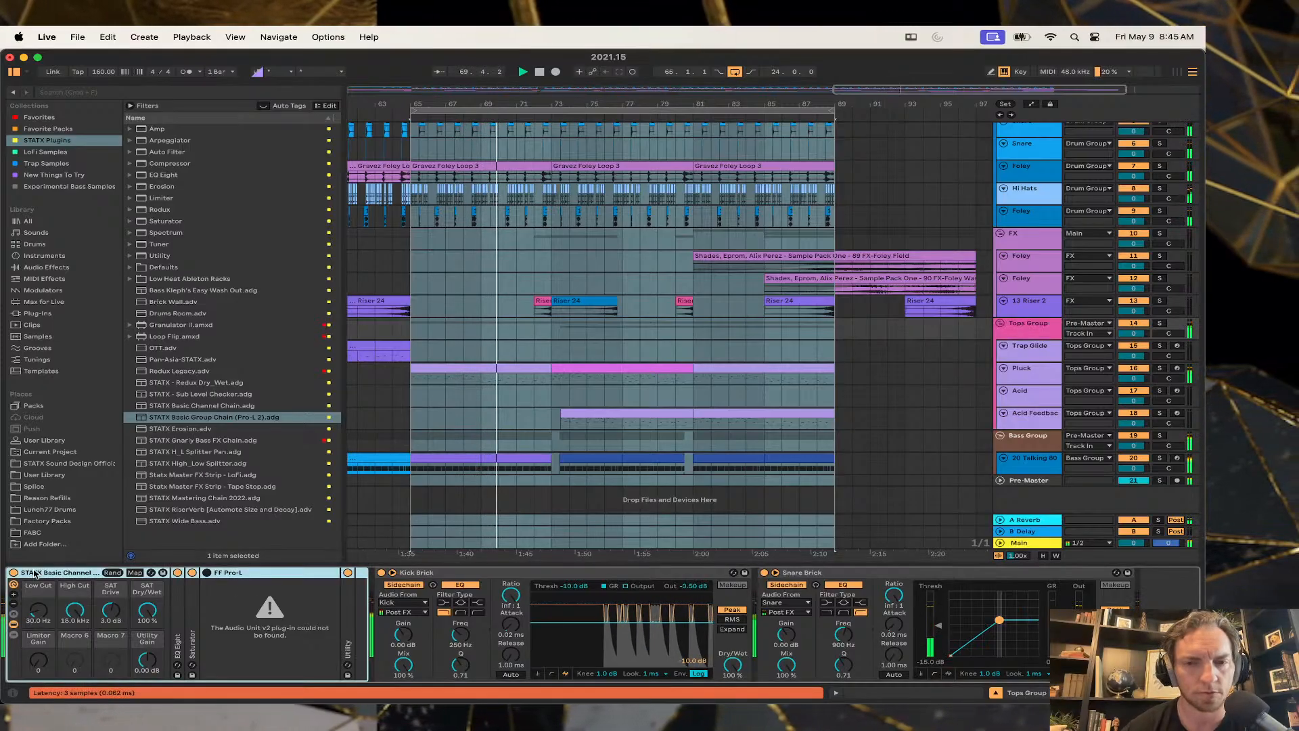
key("Delete")
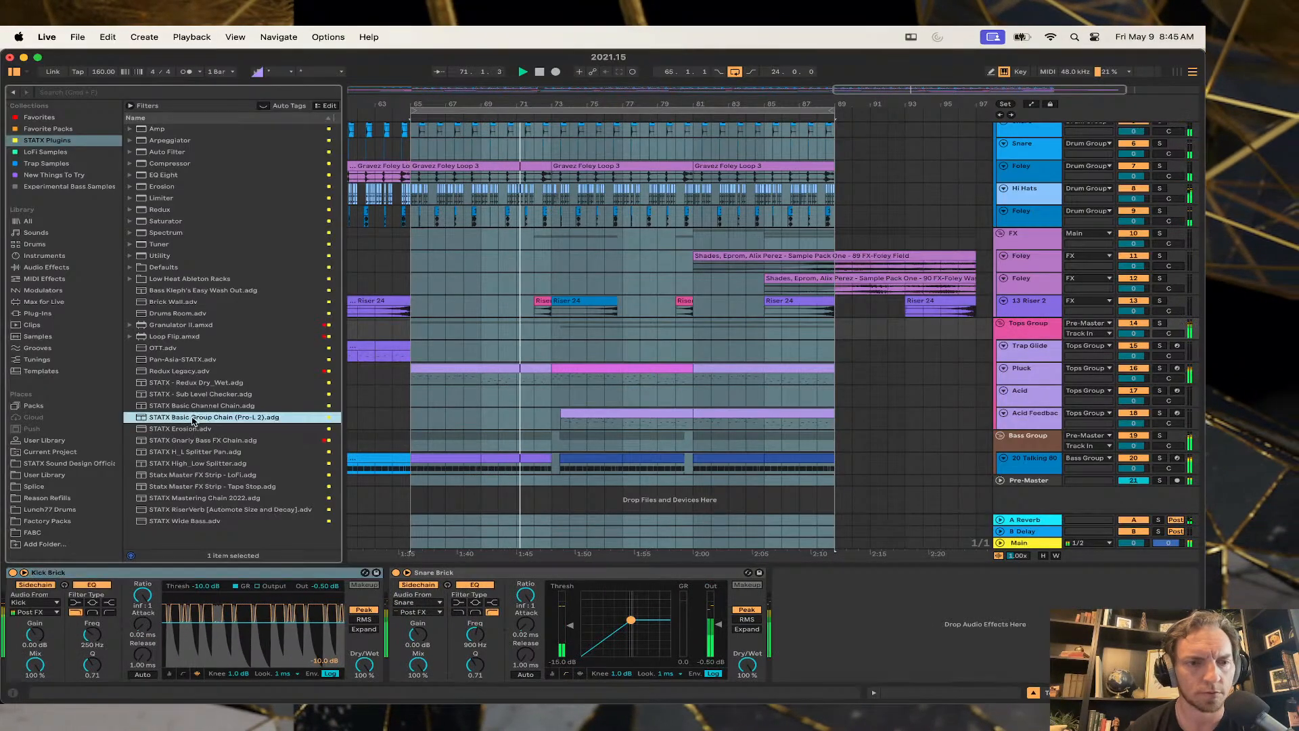
left_click_drag(30, 594, 29, 596)
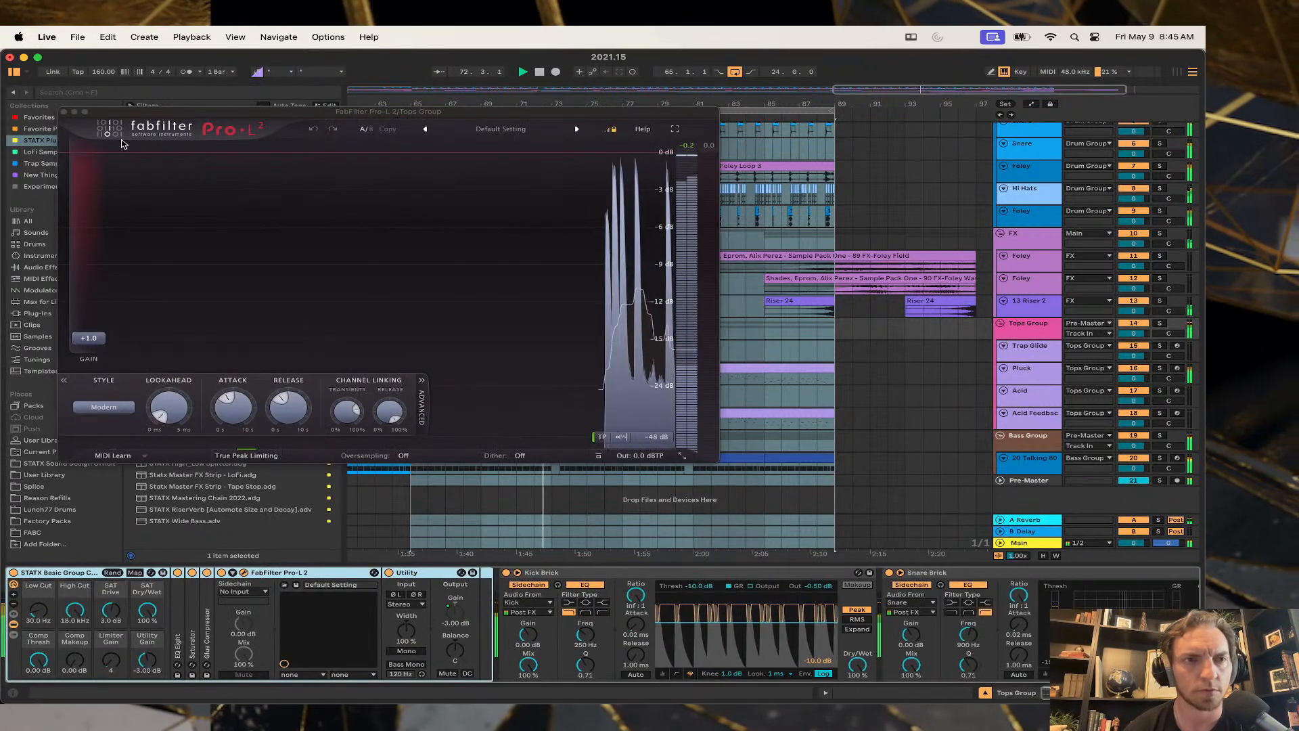
left_click(64, 112)
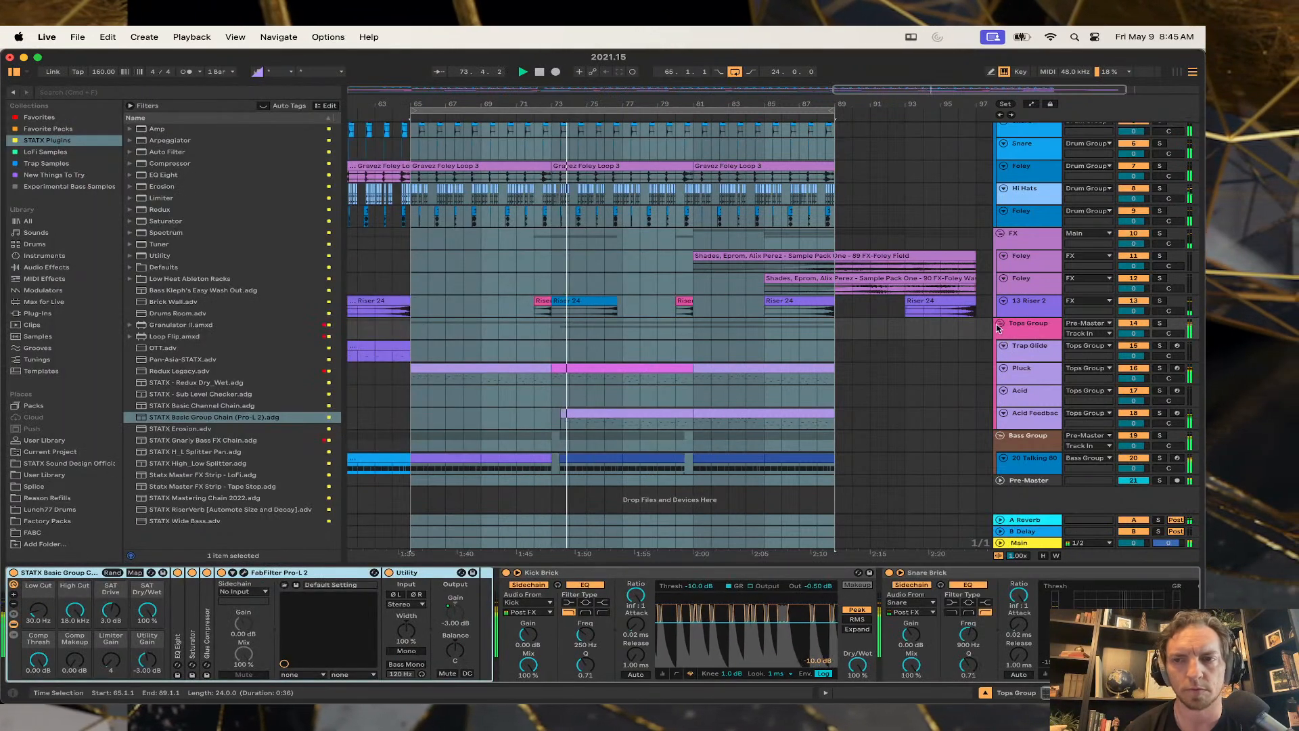
Delete the STATX Basic Channel Chain from the Riser 2 track.
left_click(1024, 310)
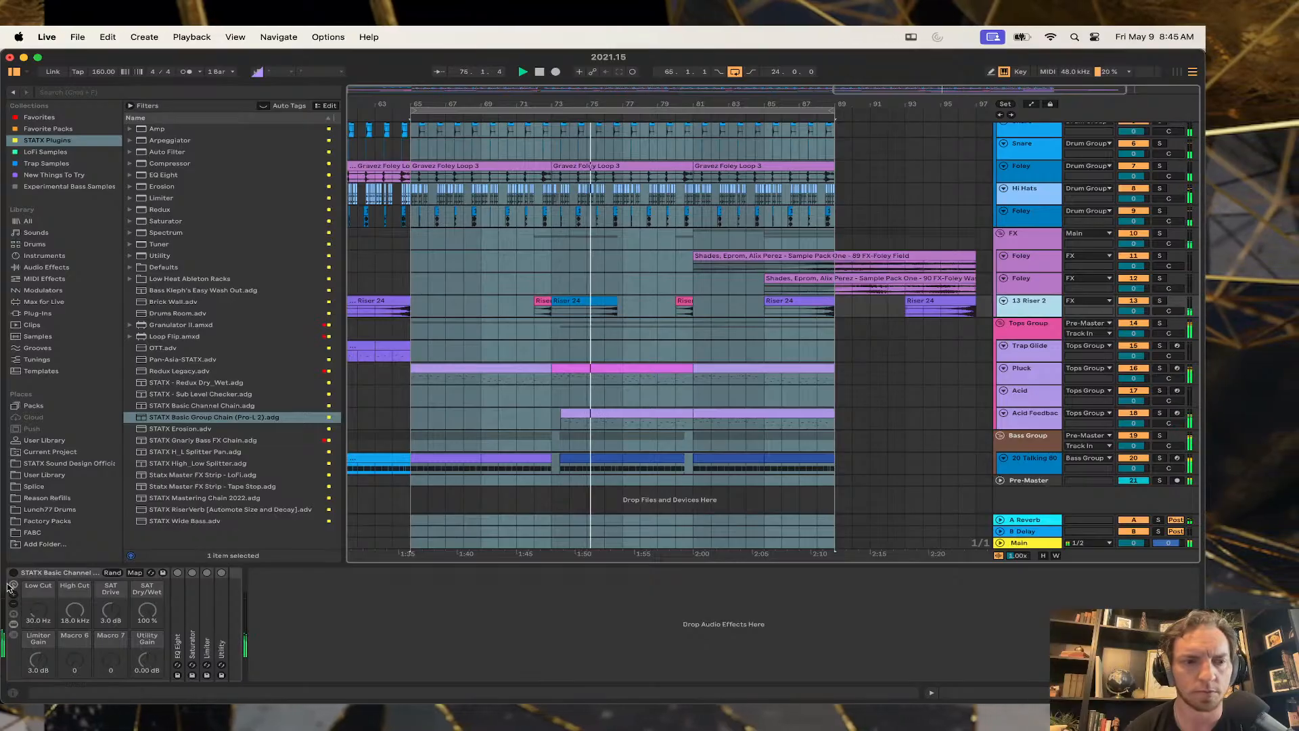
left_click(40, 573)
key("Delete")
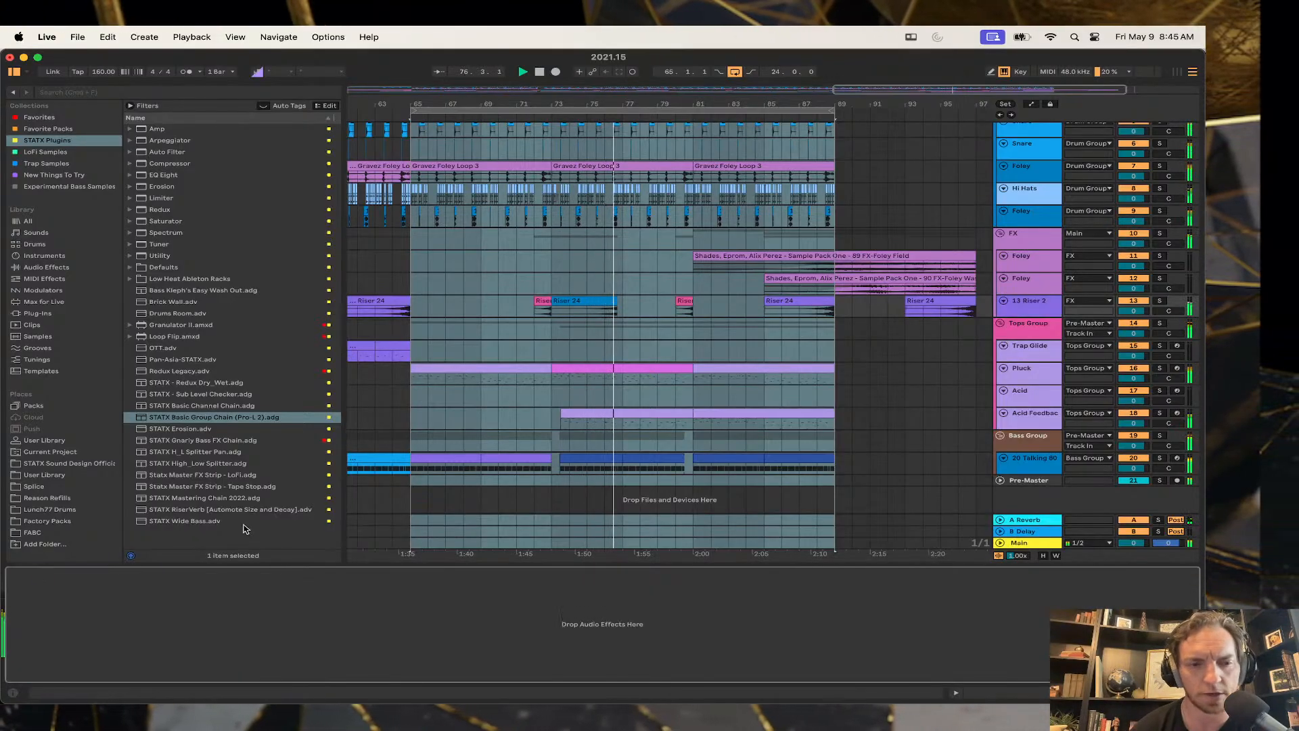
Check the devices on the Riser 2 track and the two Foley tracks in the FX group.
left_click(1042, 308)
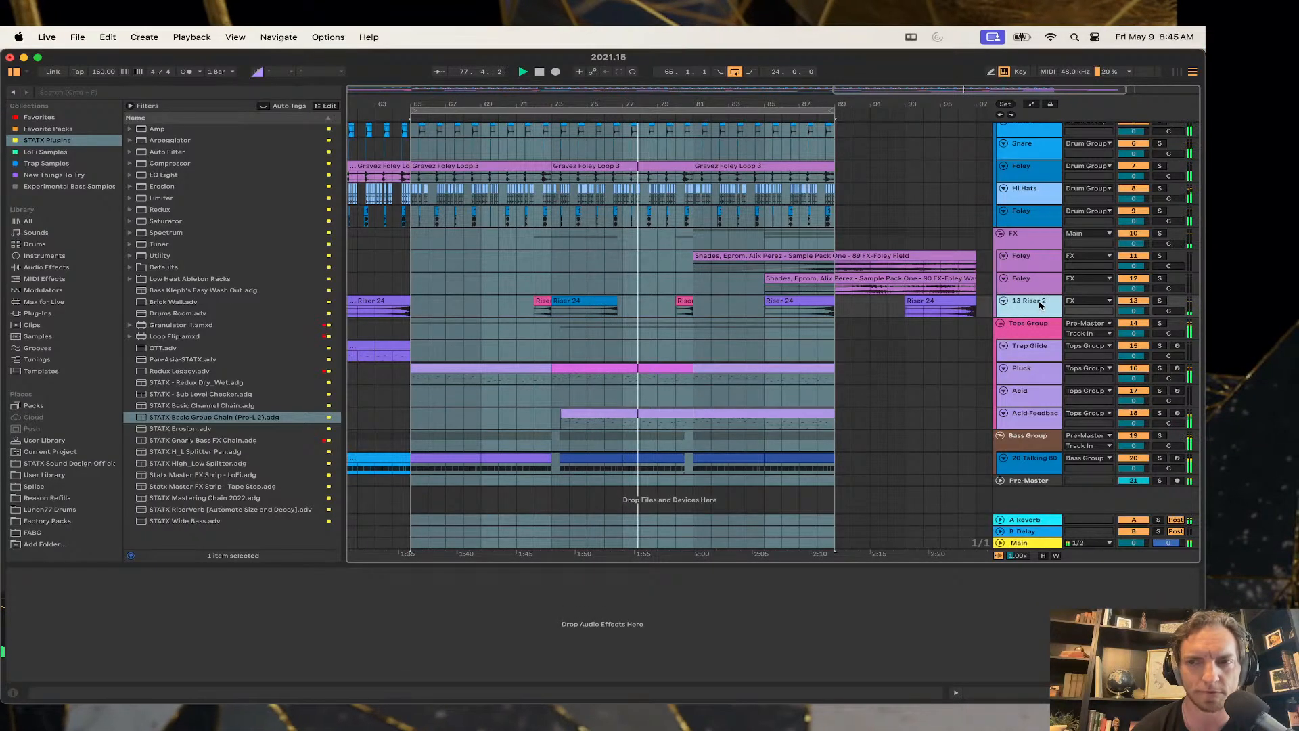
left_click(1035, 283)
left_click(1028, 256)
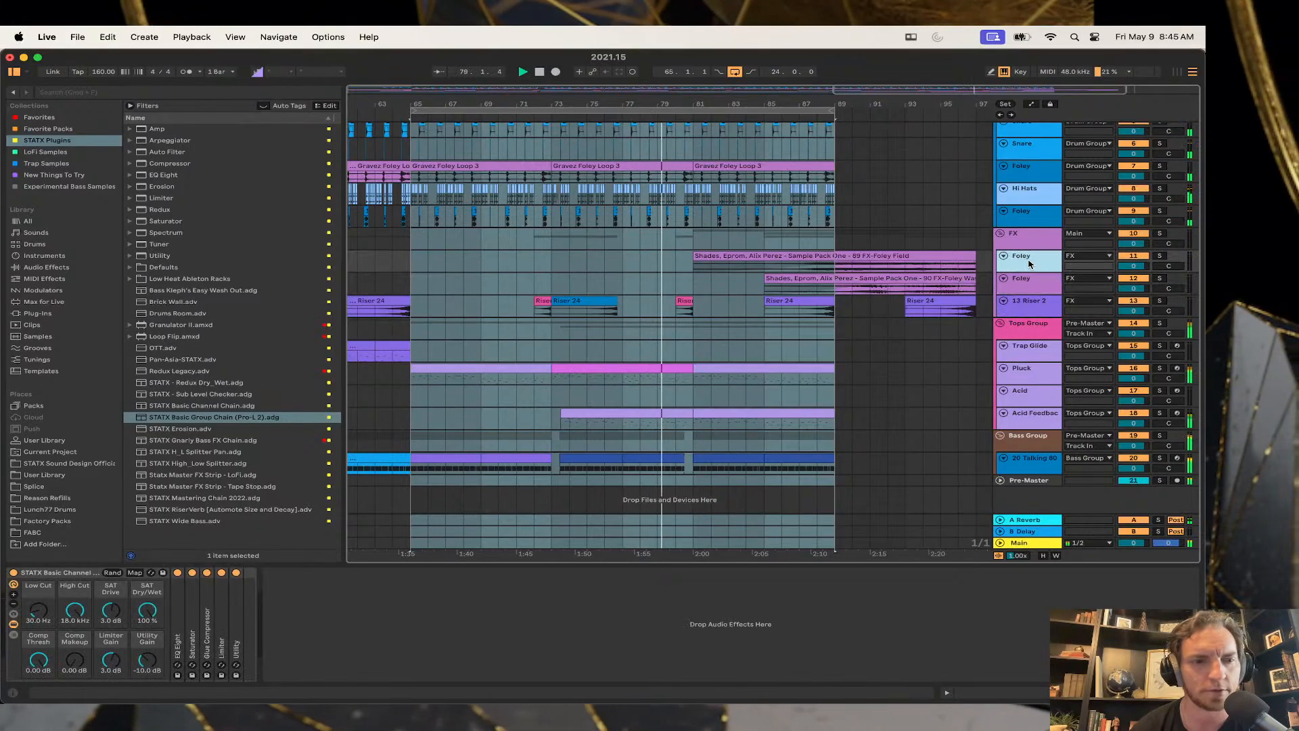
Examine the device chains on the FX group, the drum tracks from Foley up to Kick, the Drum Group and the Tops Group.
left_click(1028, 245)
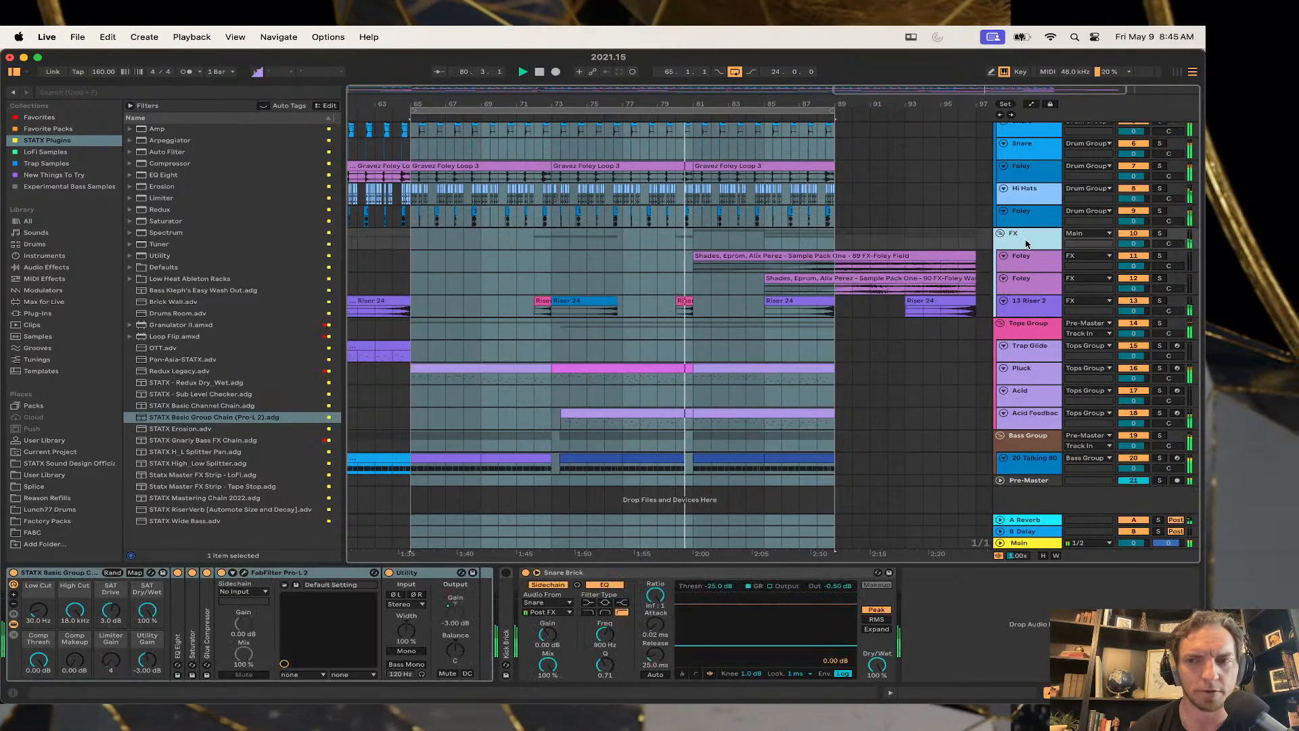
left_click(1028, 215)
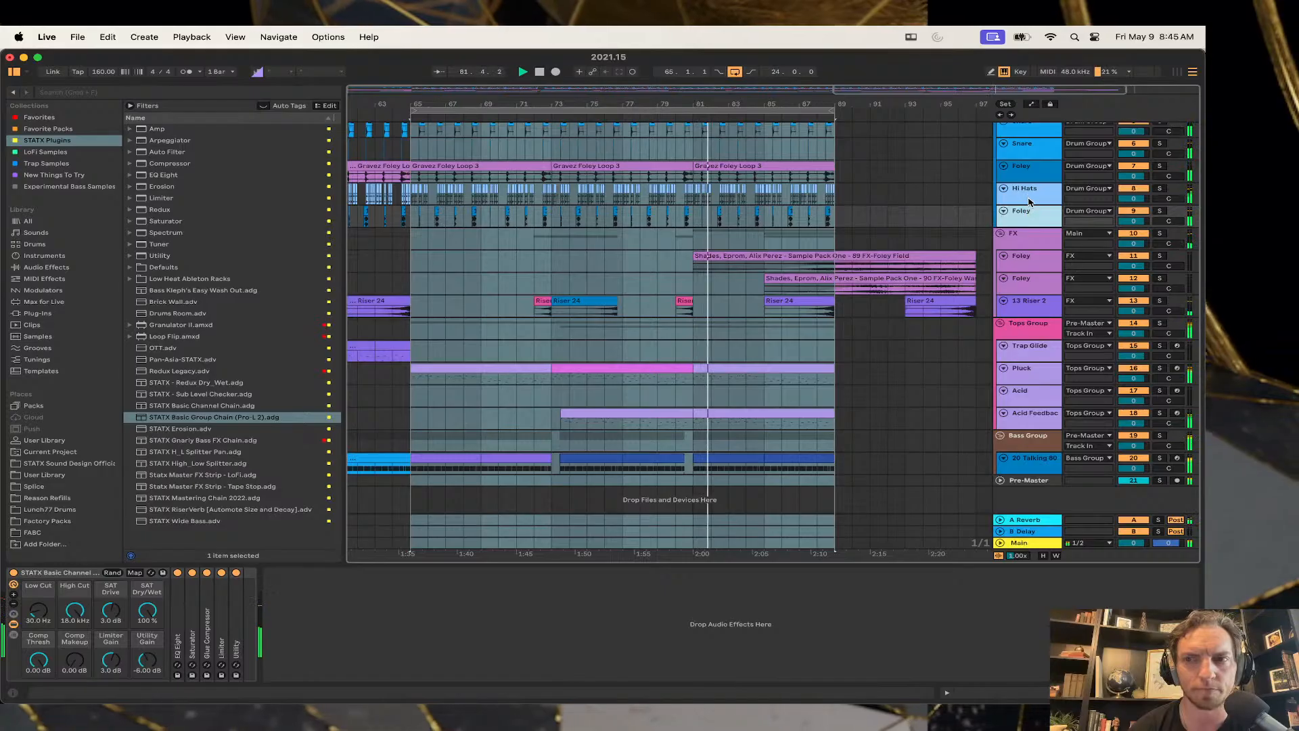
left_click(1030, 201)
left_click(1029, 180)
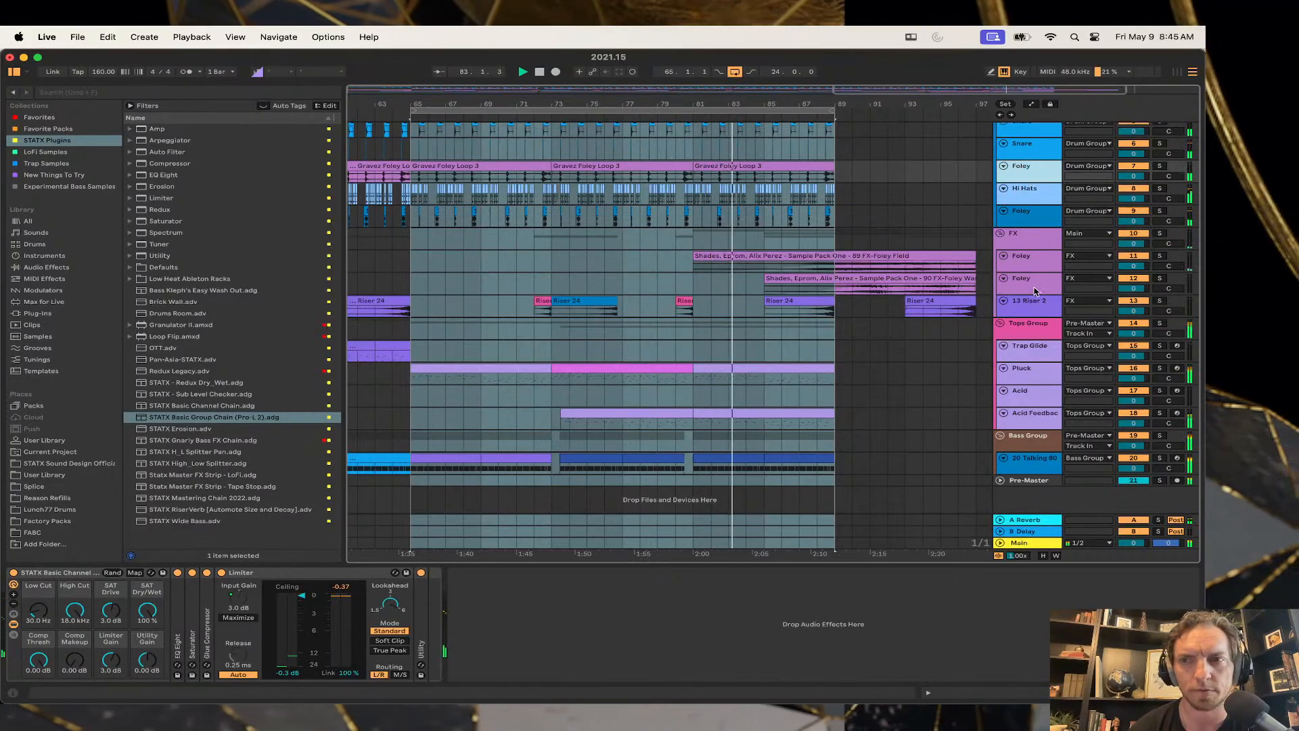
scroll(1035, 291, "up", 4)
left_click(1023, 241)
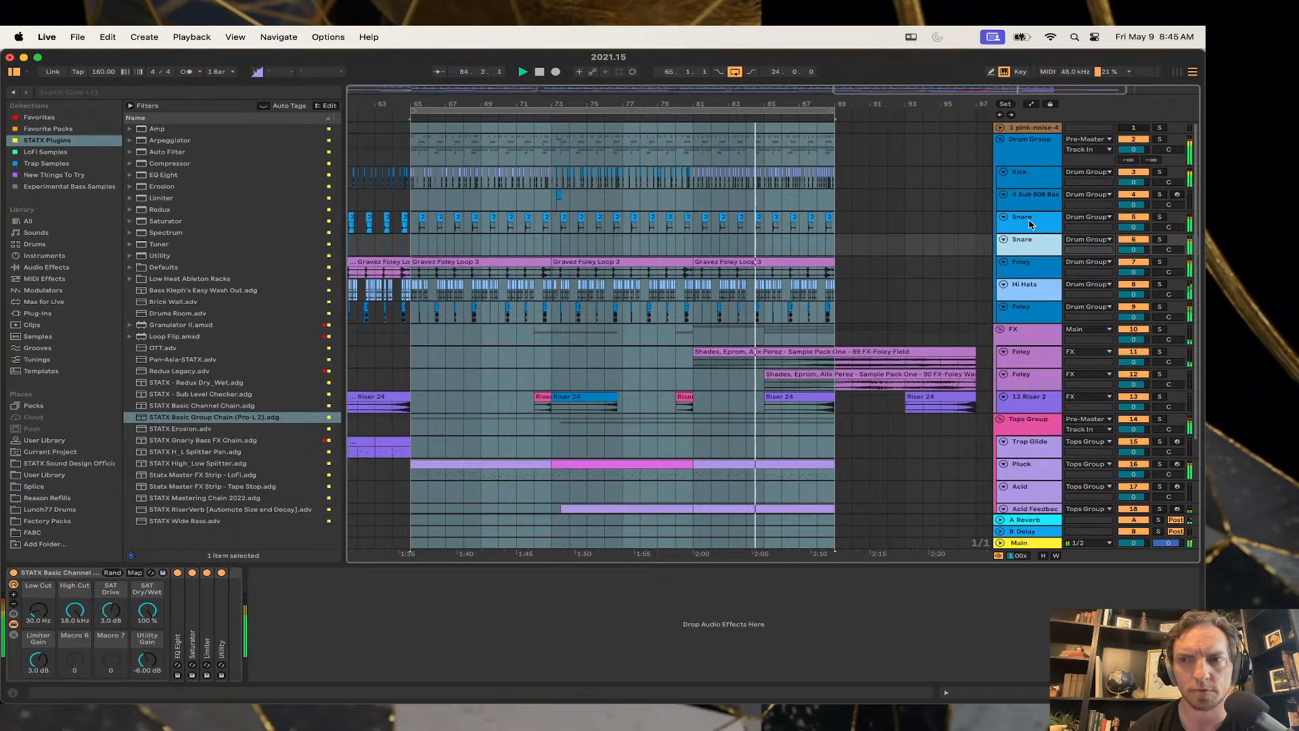
left_click(1031, 224)
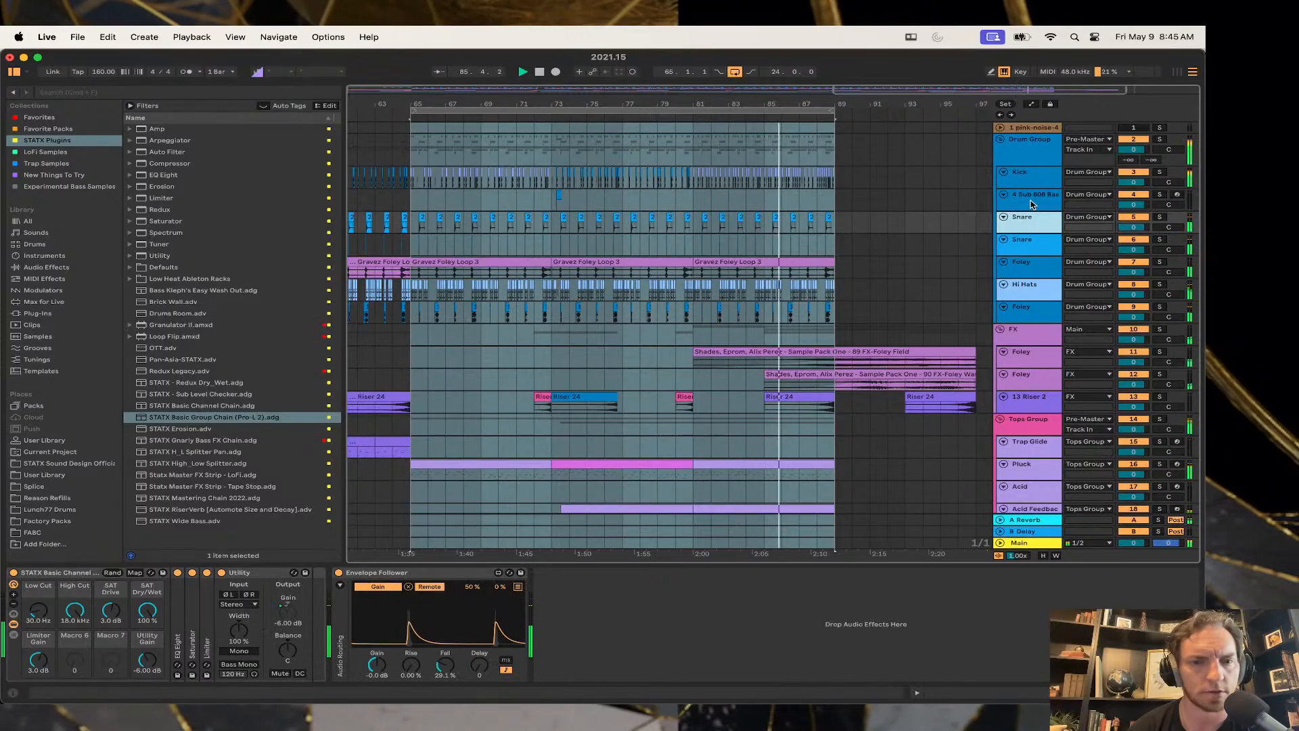
left_click(1032, 203)
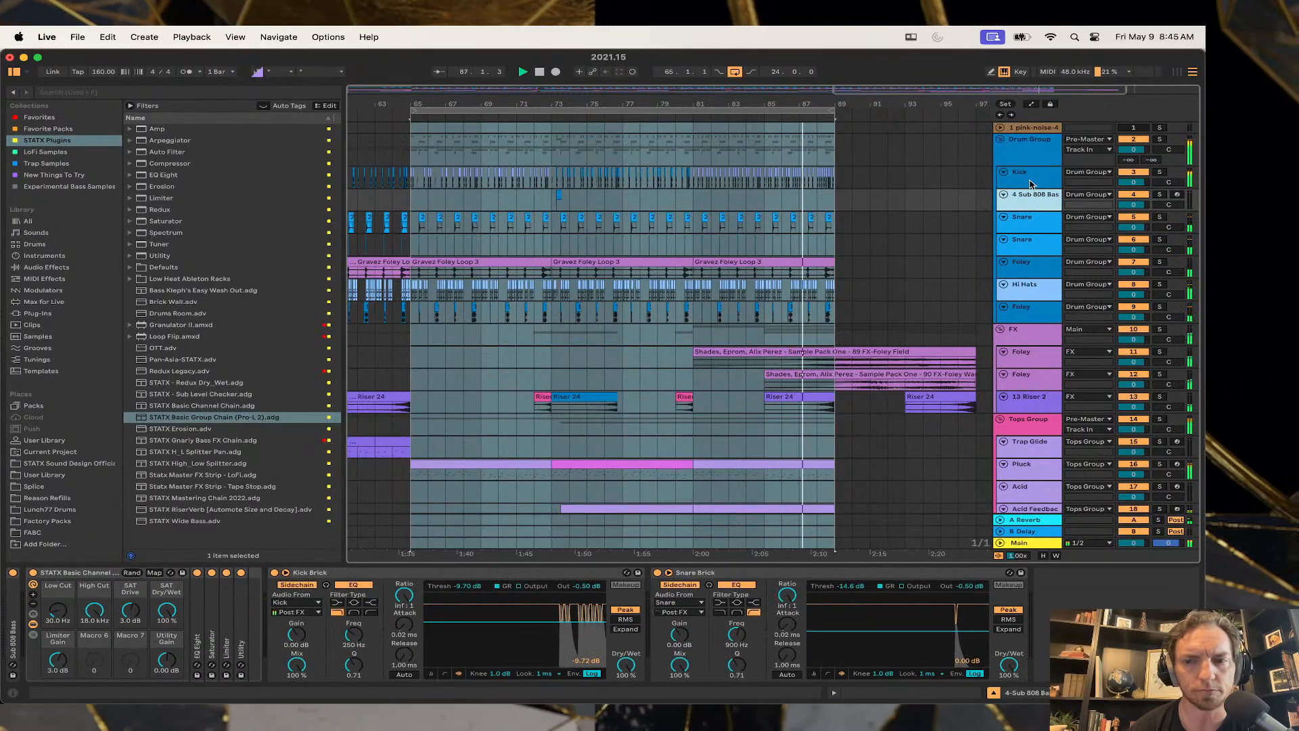
left_click(1032, 176)
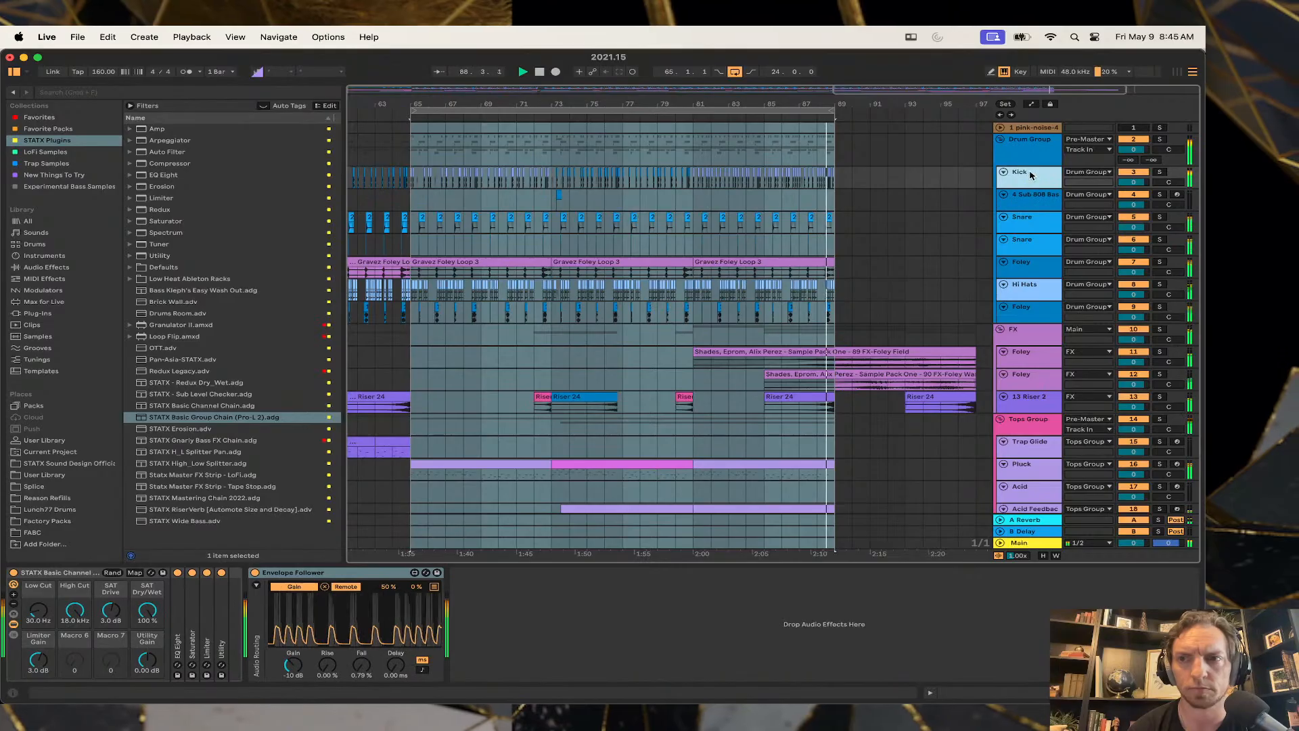
left_click(1031, 158)
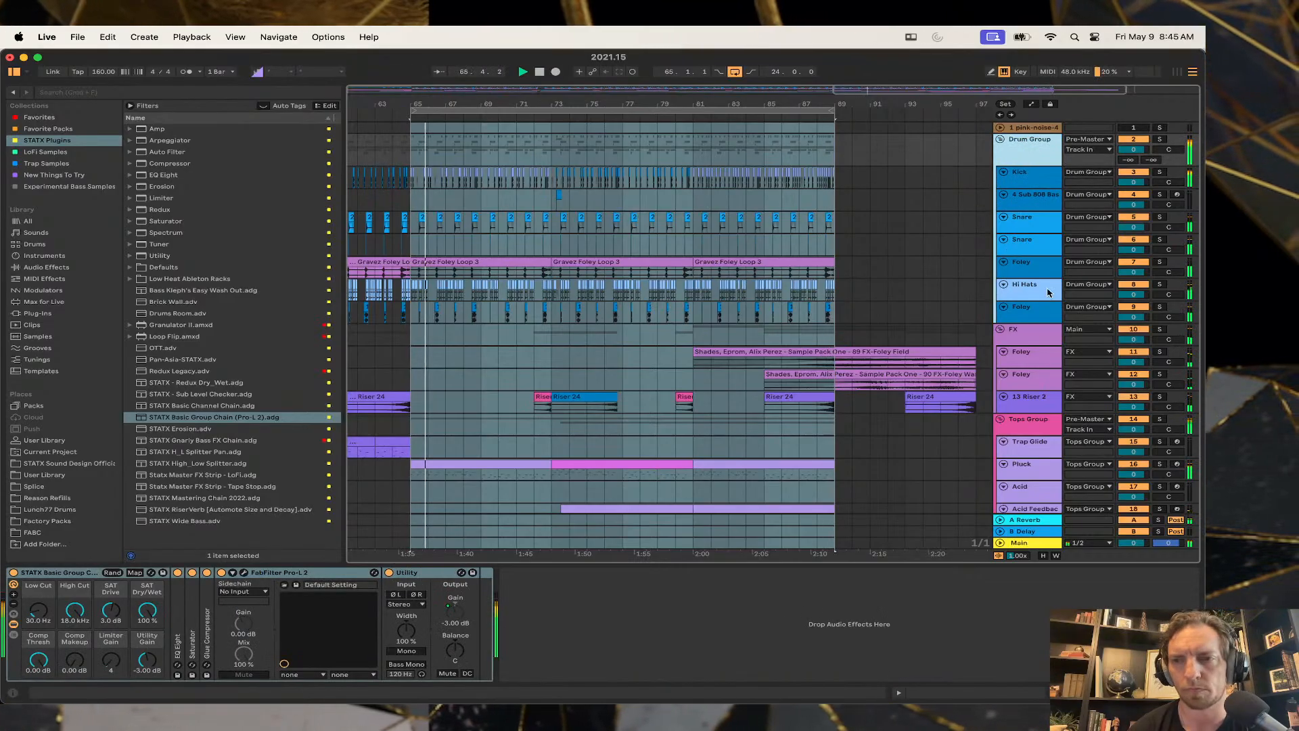
scroll(1025, 318, "down", 4)
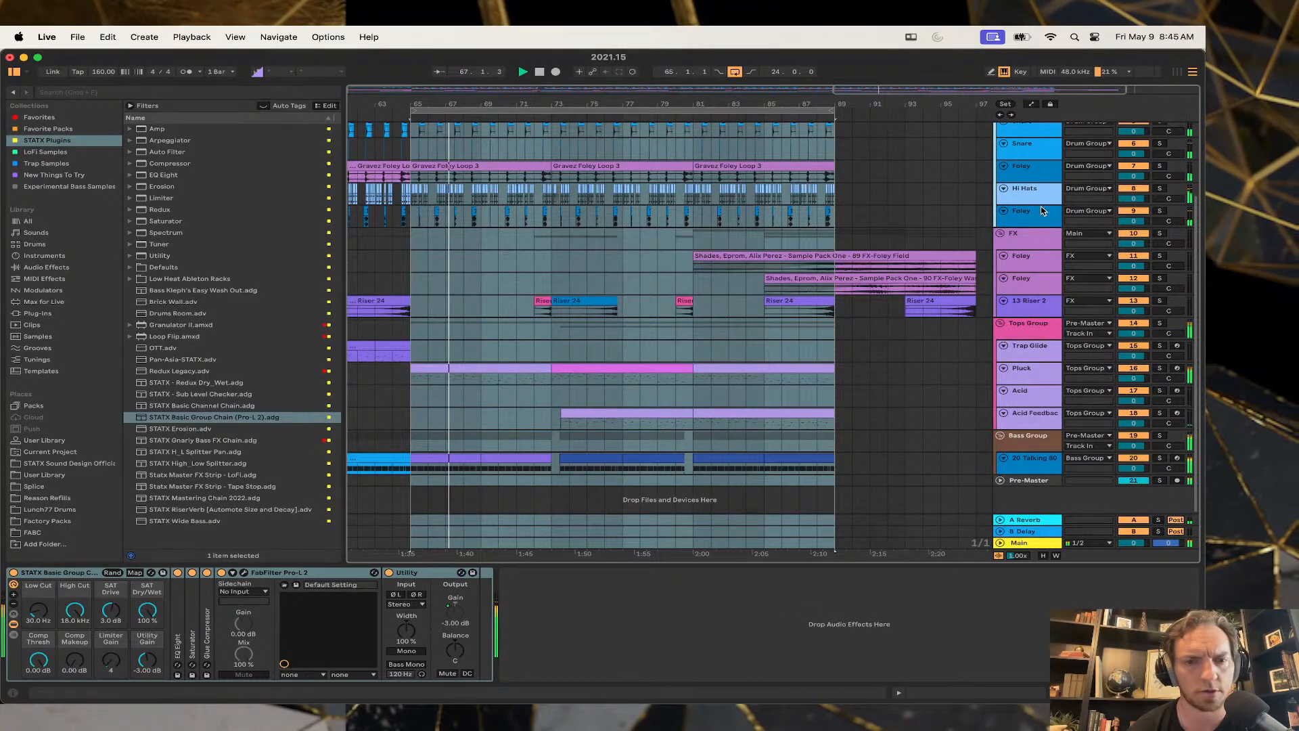
left_click(1041, 332)
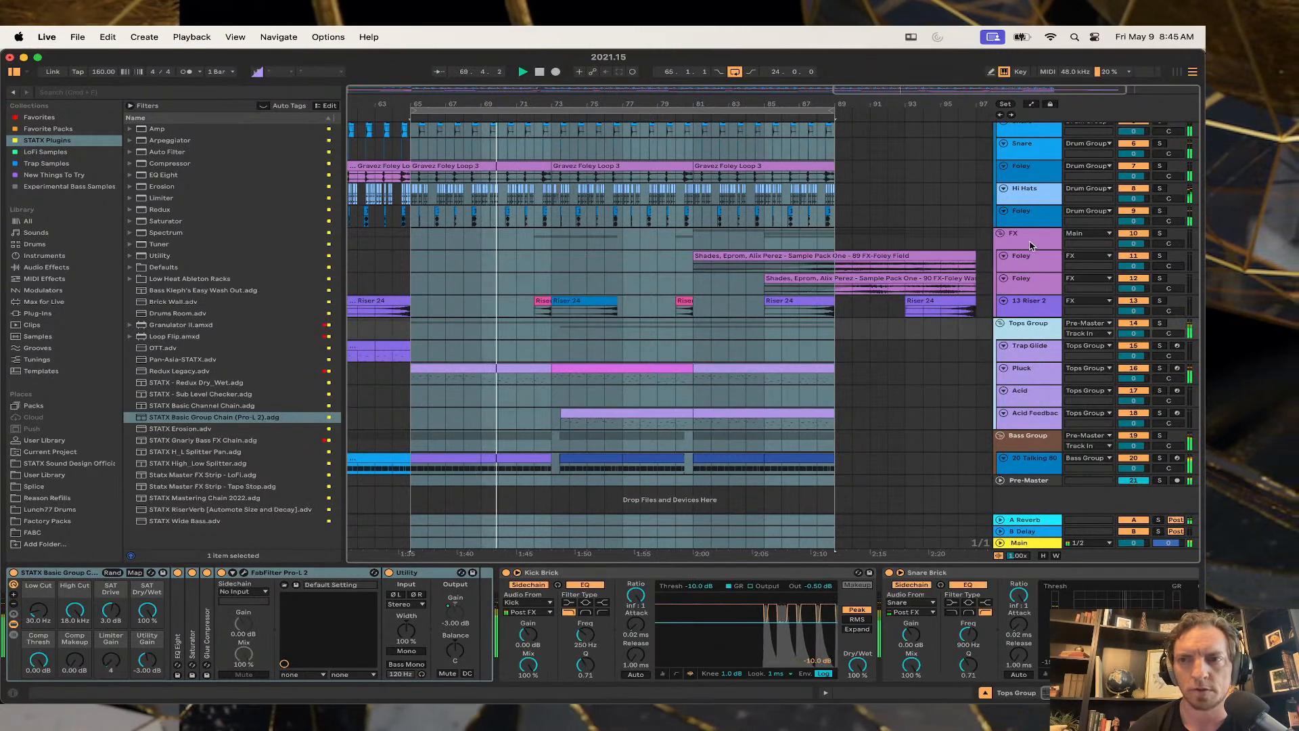
Solo the Drum Group and check the limiting in its FabFilter Pro-L 2, closing the plug-in window.
scroll(1031, 225, "up", 4)
left_click(1037, 148)
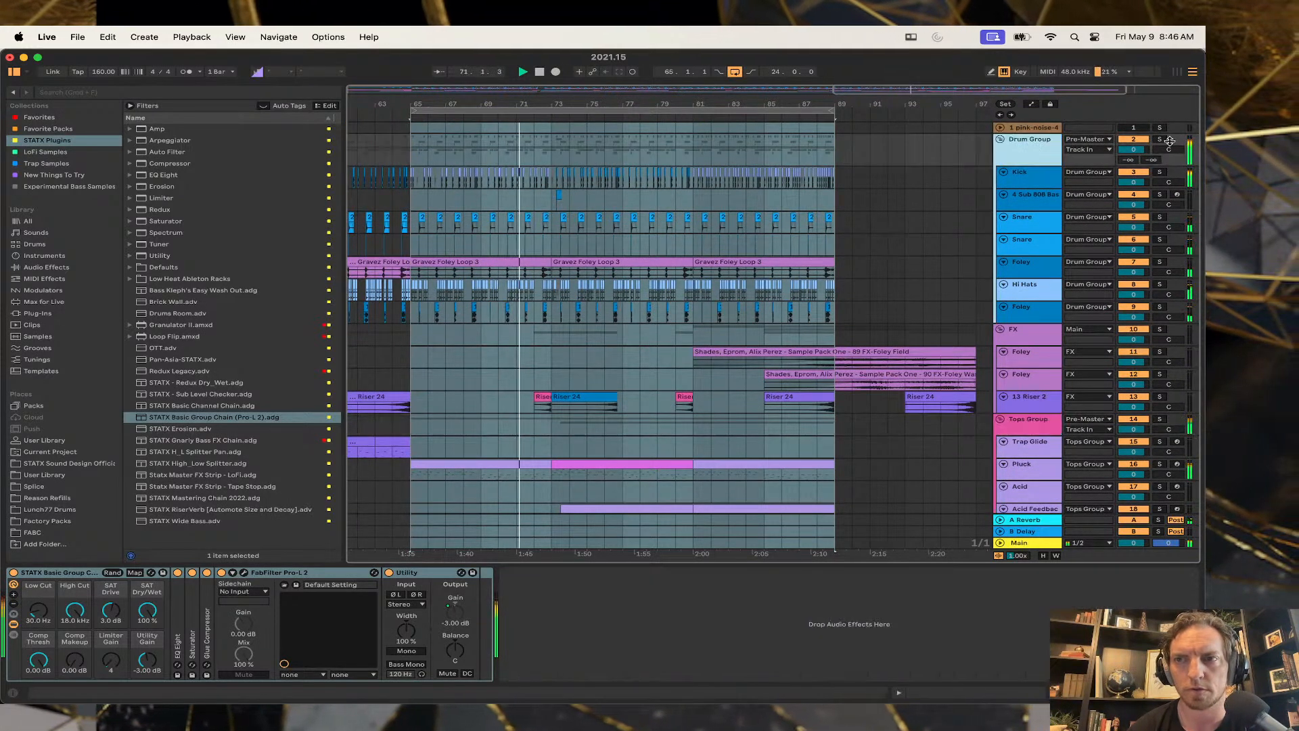
left_click(1161, 140)
double_click(1020, 157)
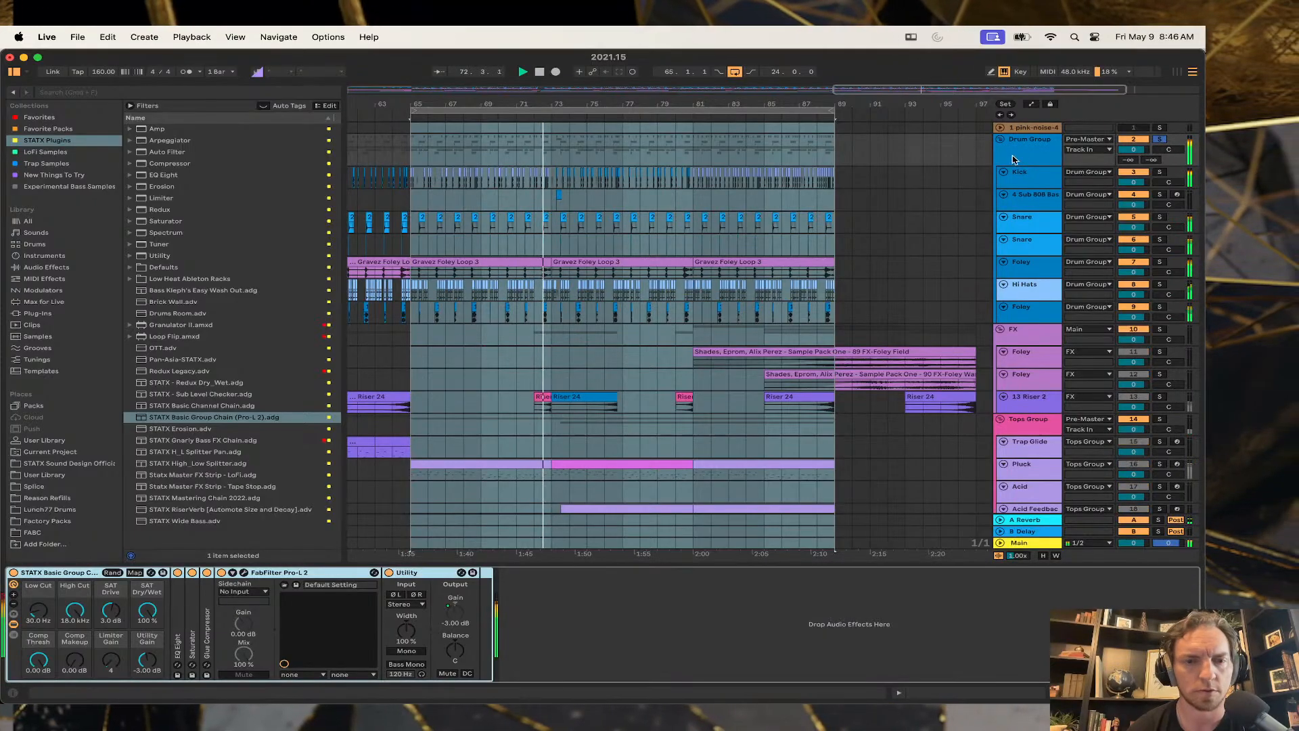
left_click(244, 573)
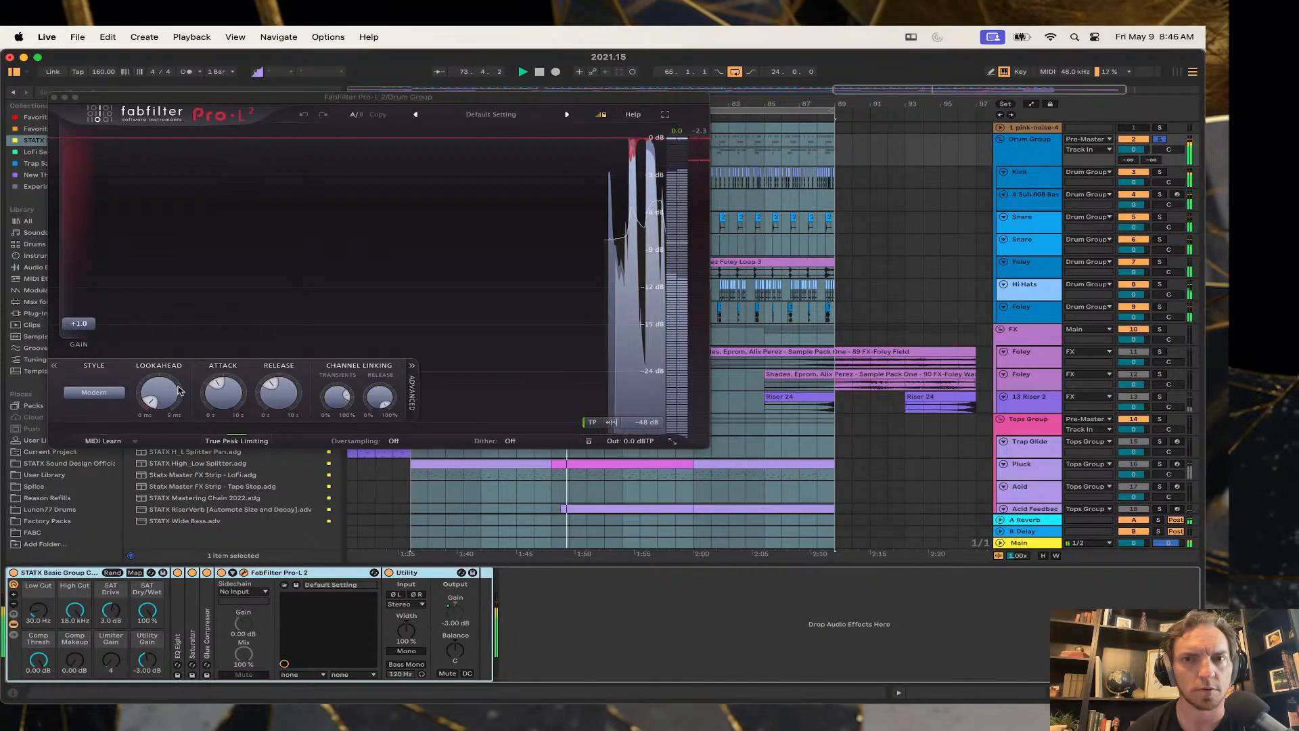
left_click(55, 97)
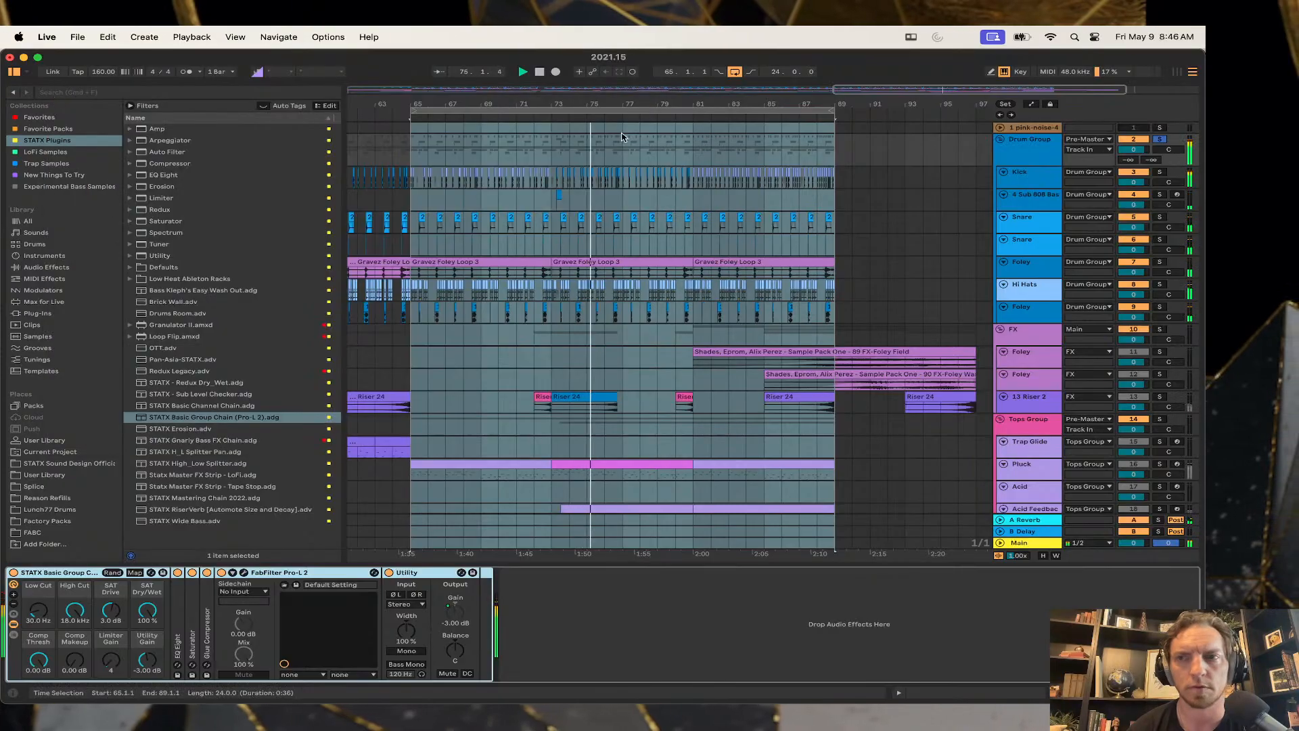
Solo the Bass Group as well and raise its FabFilter Pro-L 2 gain to +2.90 dB, closing the plug-in window.
scroll(965, 318, "down", 3)
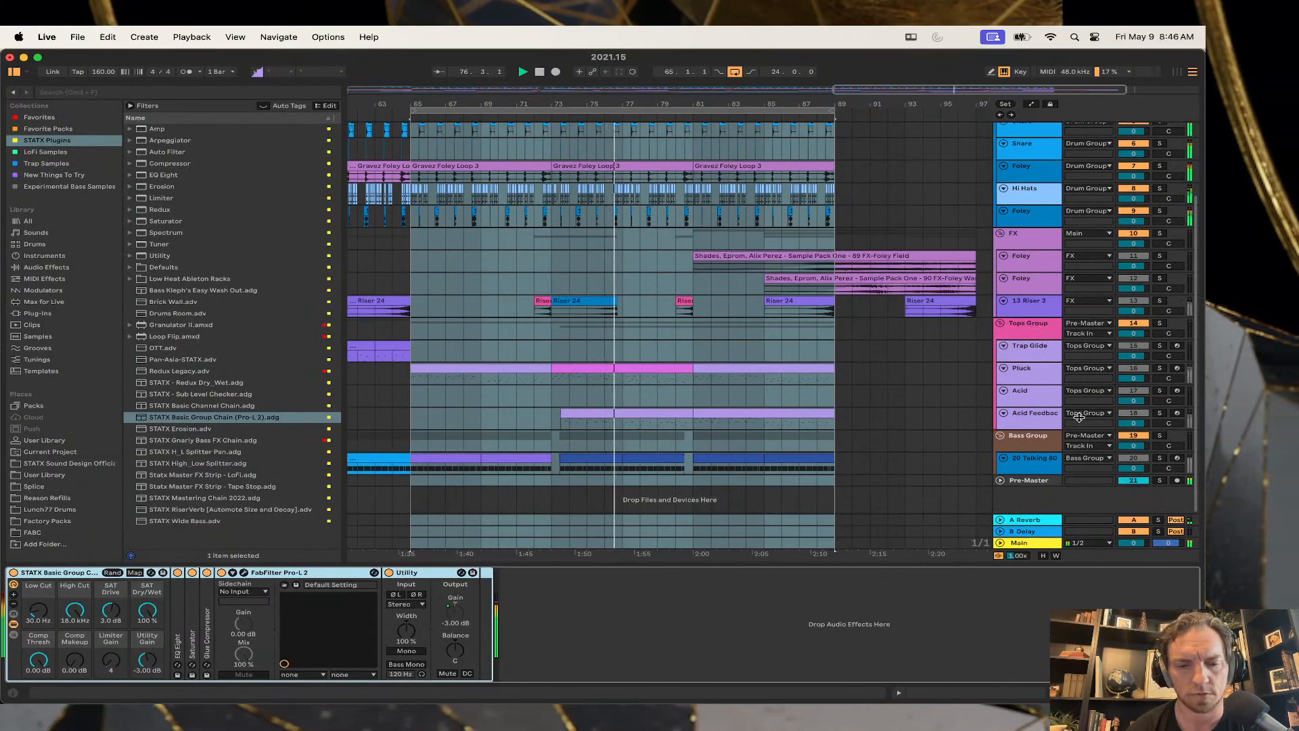
left_click(1159, 436)
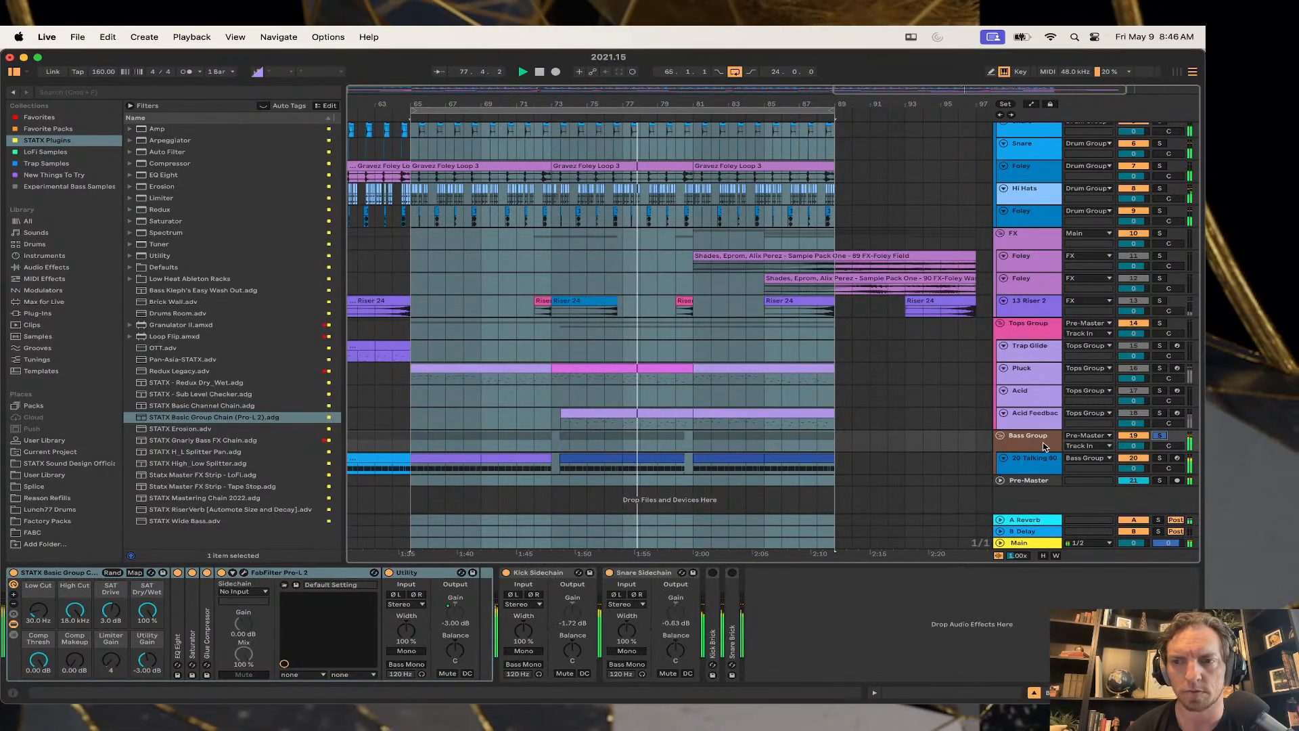
left_click(245, 574)
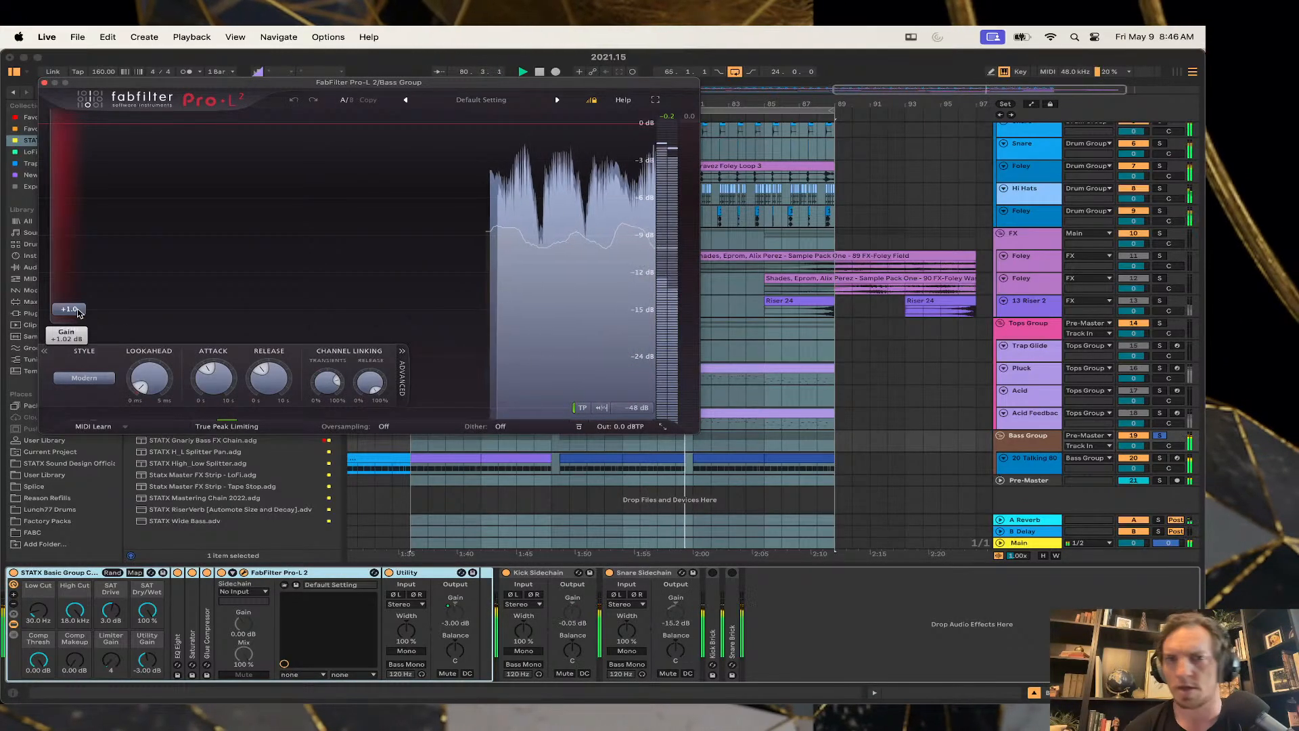
left_click_drag(80, 312, 82, 299)
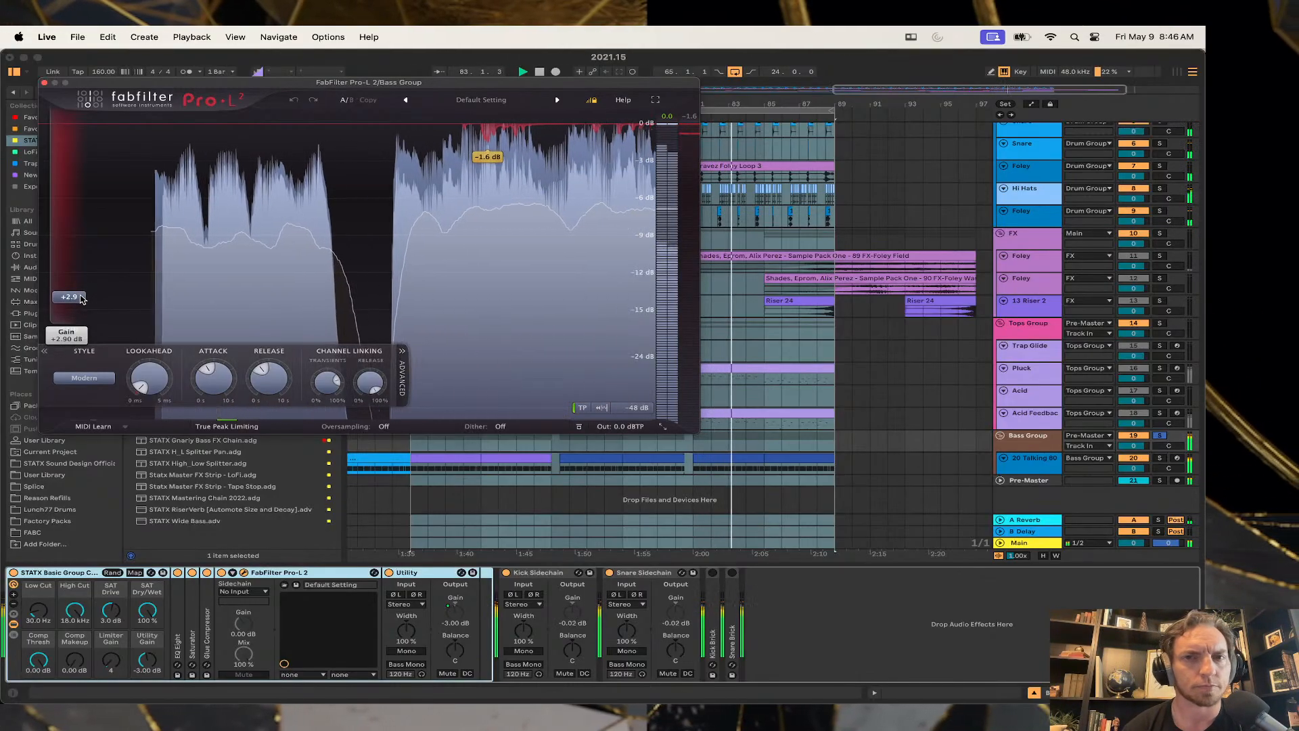
left_click(44, 82)
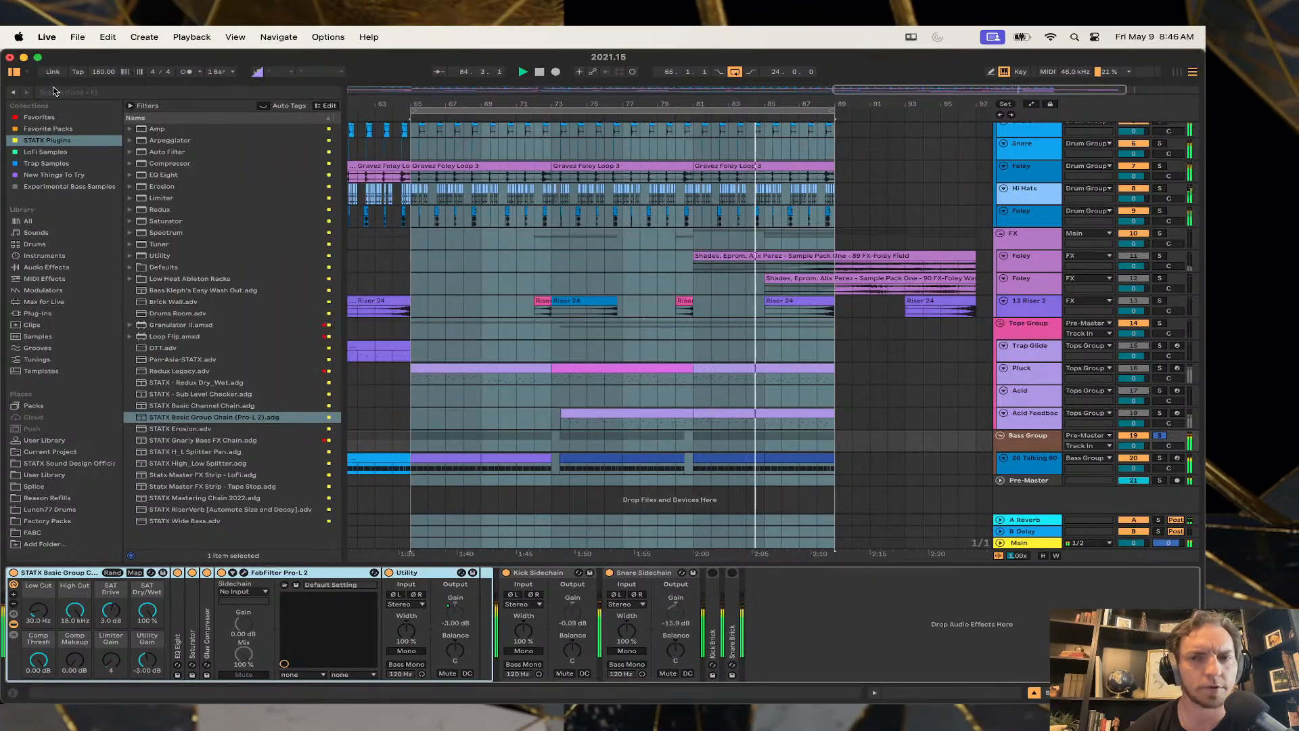
Recheck the limiting in the Drum Group's FabFilter Pro-L 2 and close its window.
scroll(1034, 325, "up", 4)
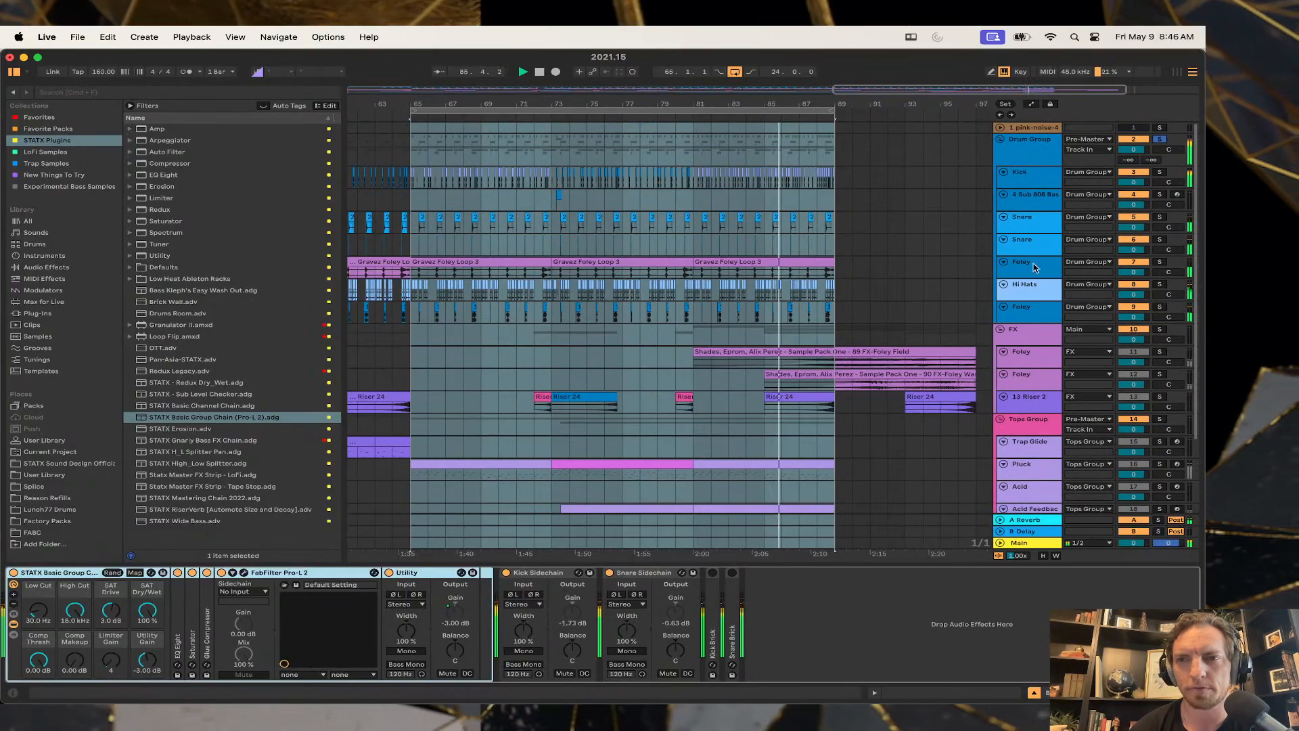
left_click(1029, 166)
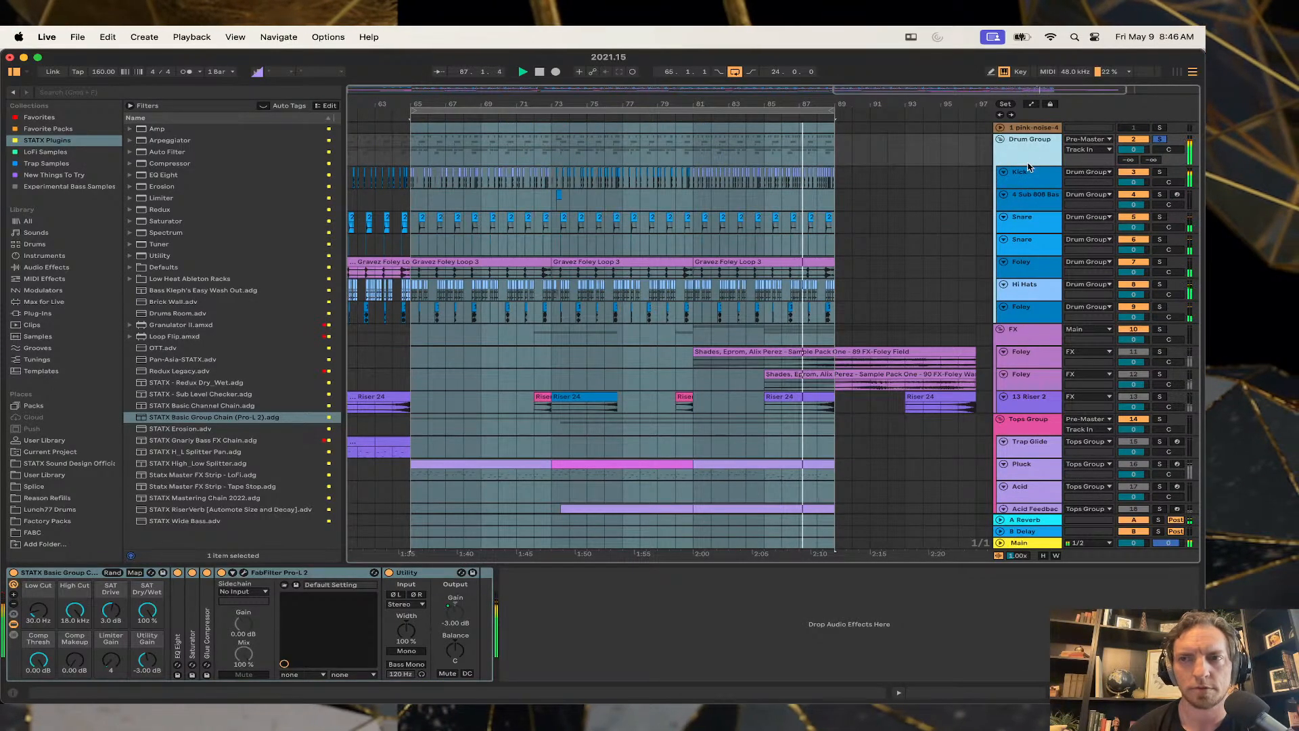
double_click(1030, 158)
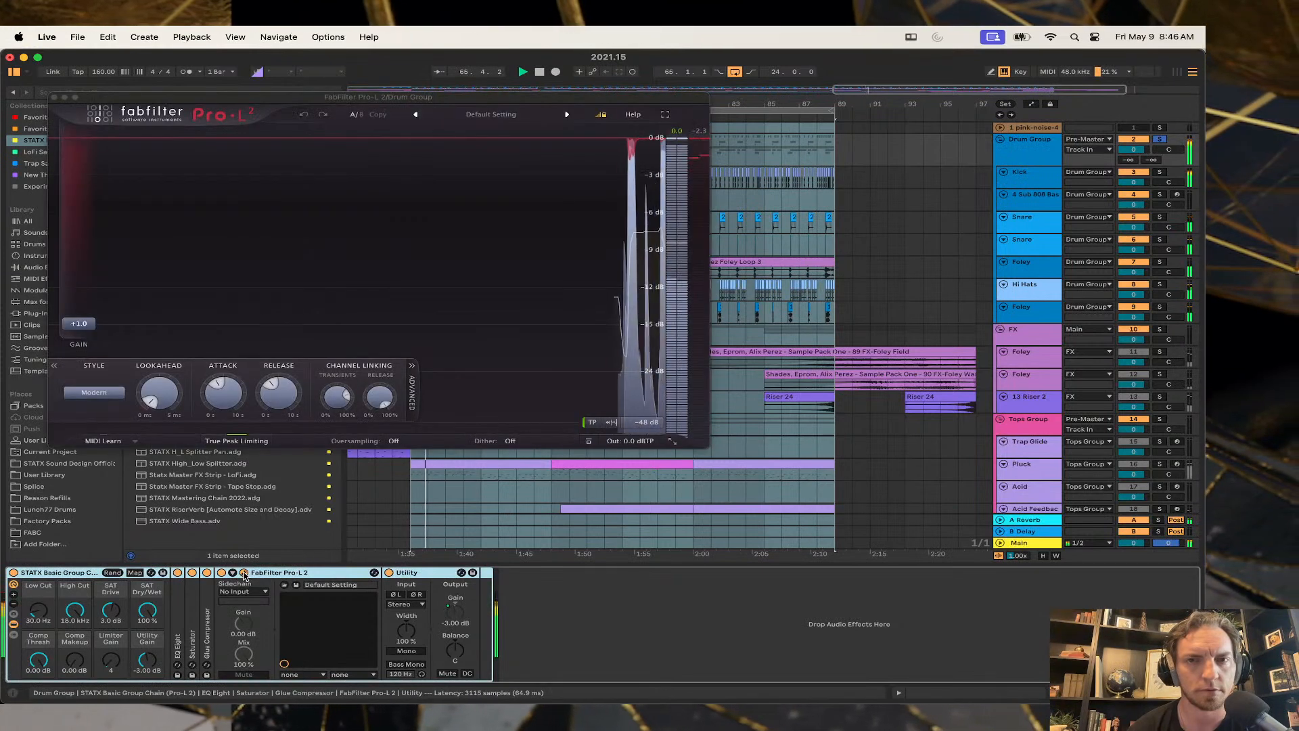
left_click(55, 98)
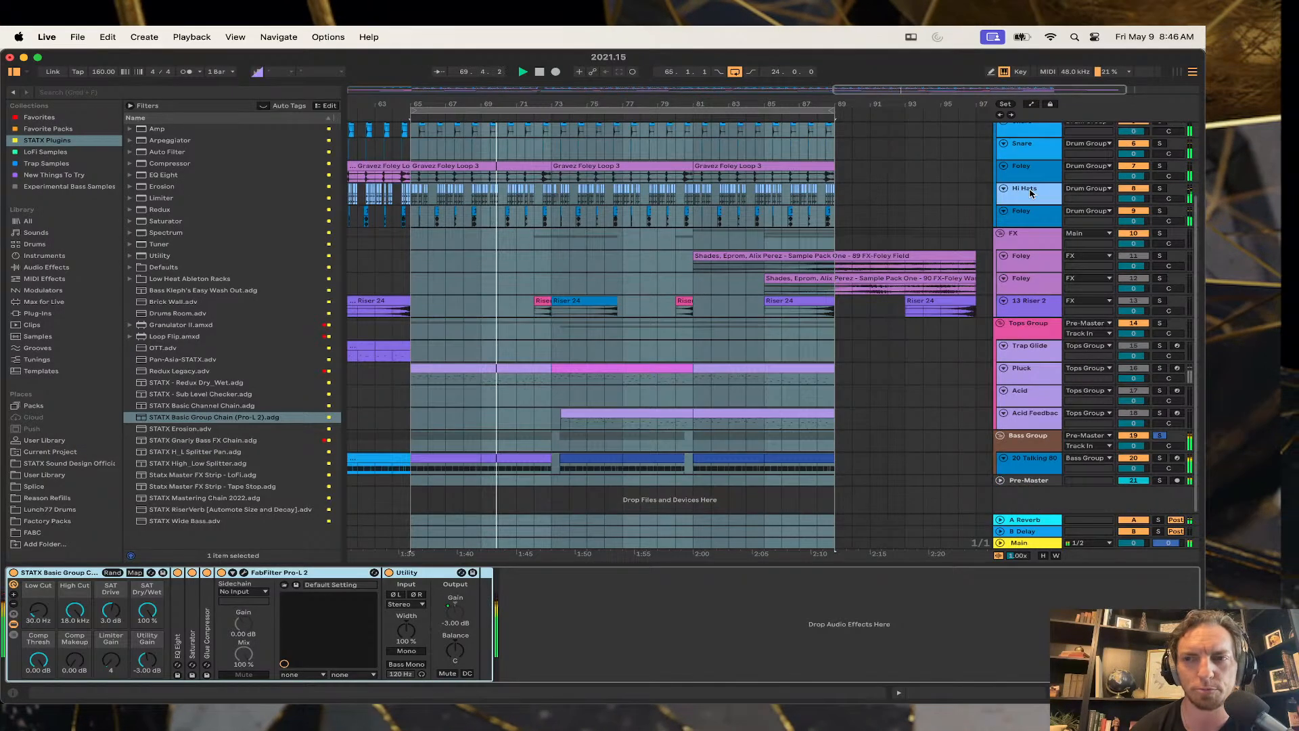
Turn off the group solos and check the FX group's FabFilter Pro-L 2 during playback, closing its window.
scroll(1035, 203, "down", 3)
left_click(1029, 240)
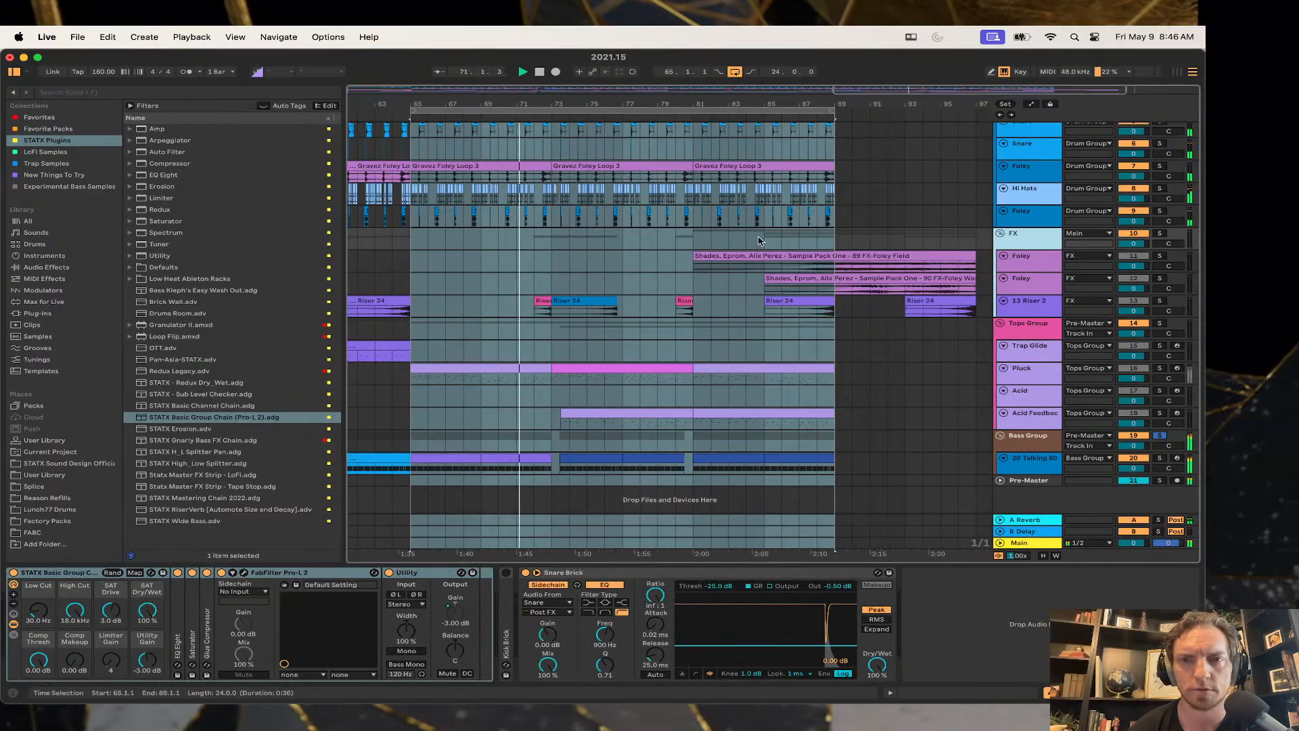
left_click_drag(607, 107, 615, 104)
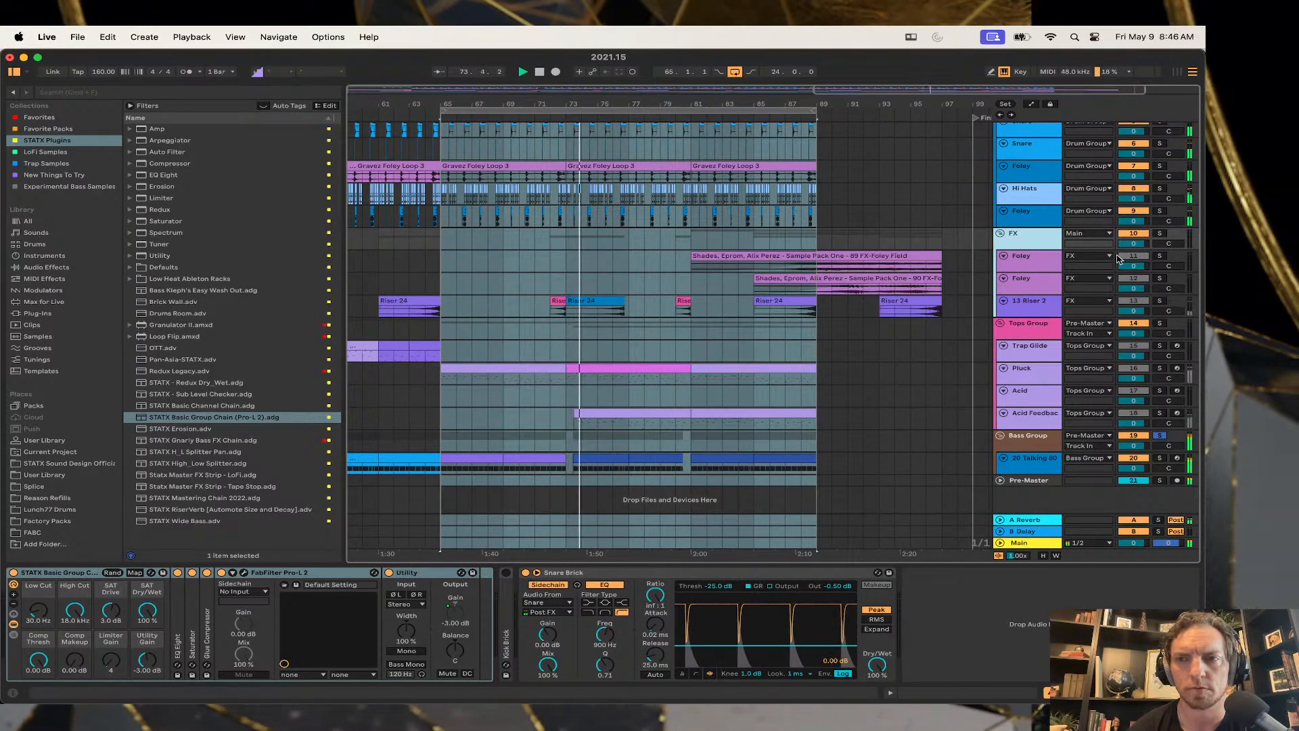
left_click(1160, 435)
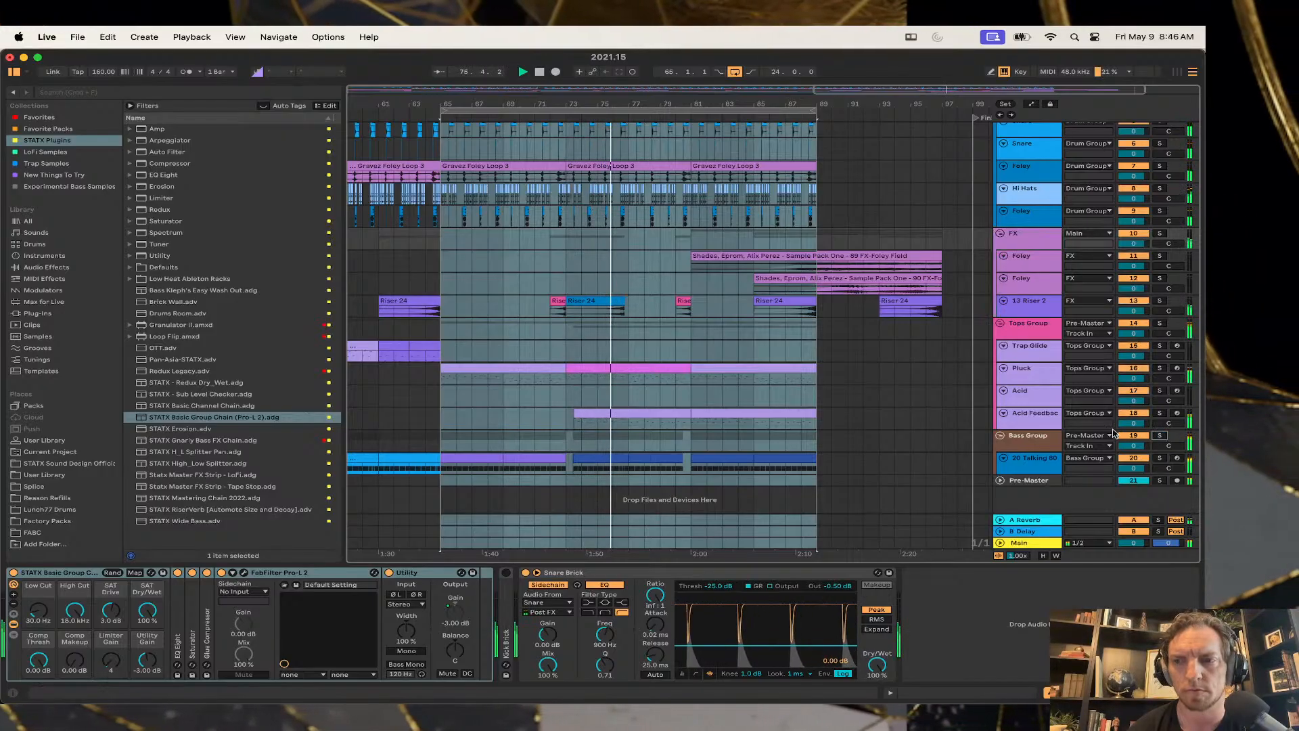
left_click(1034, 238)
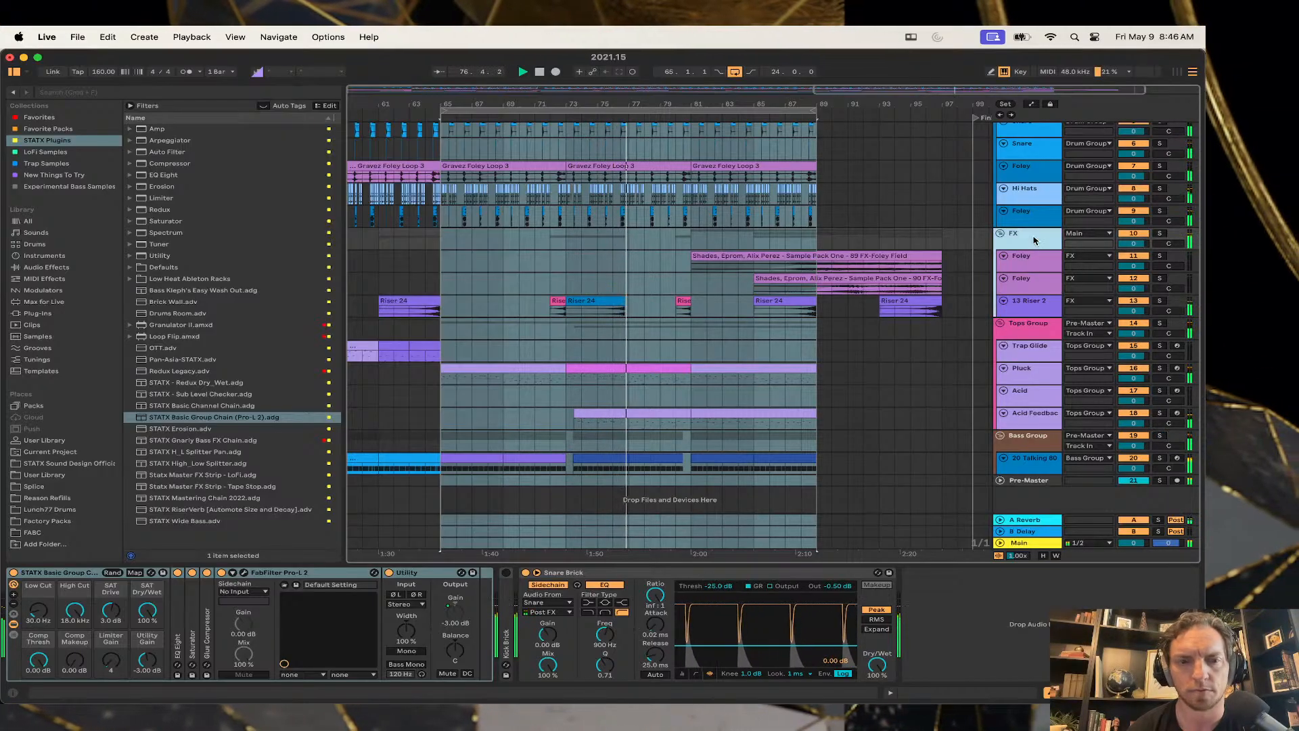
left_click(244, 573)
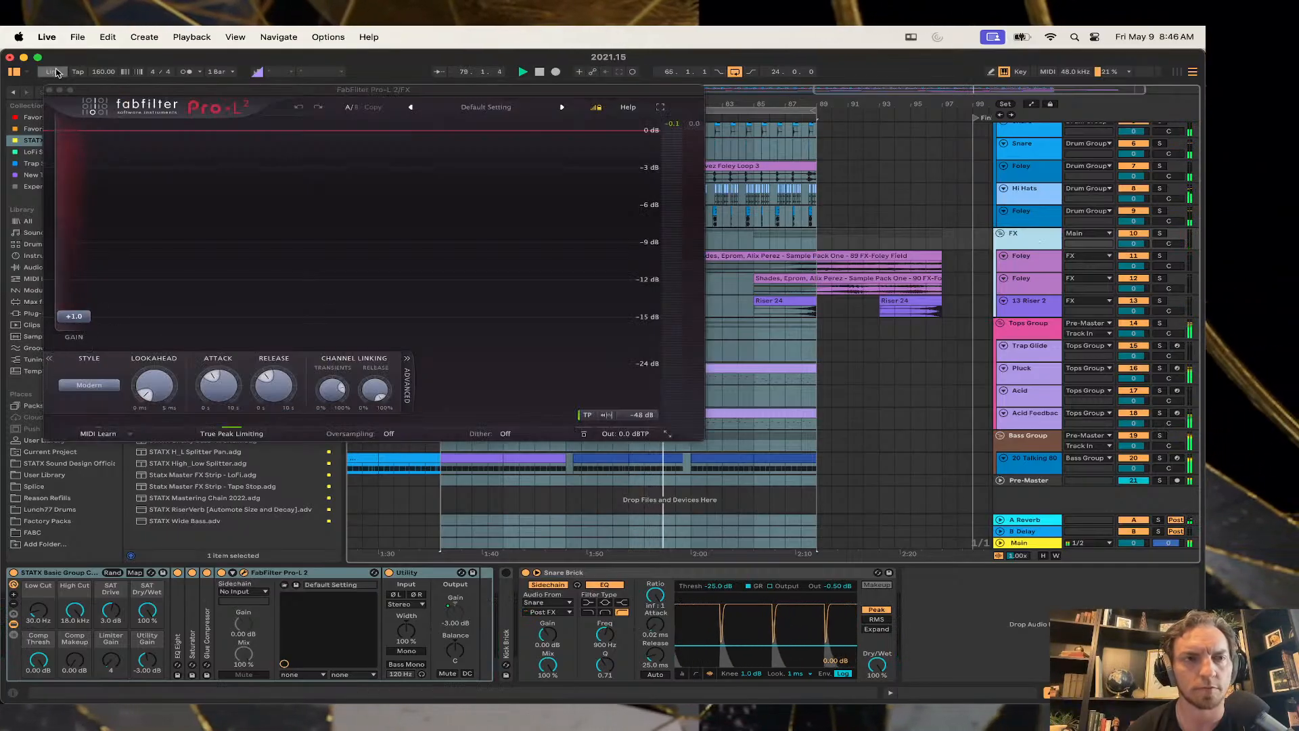
left_click(50, 91)
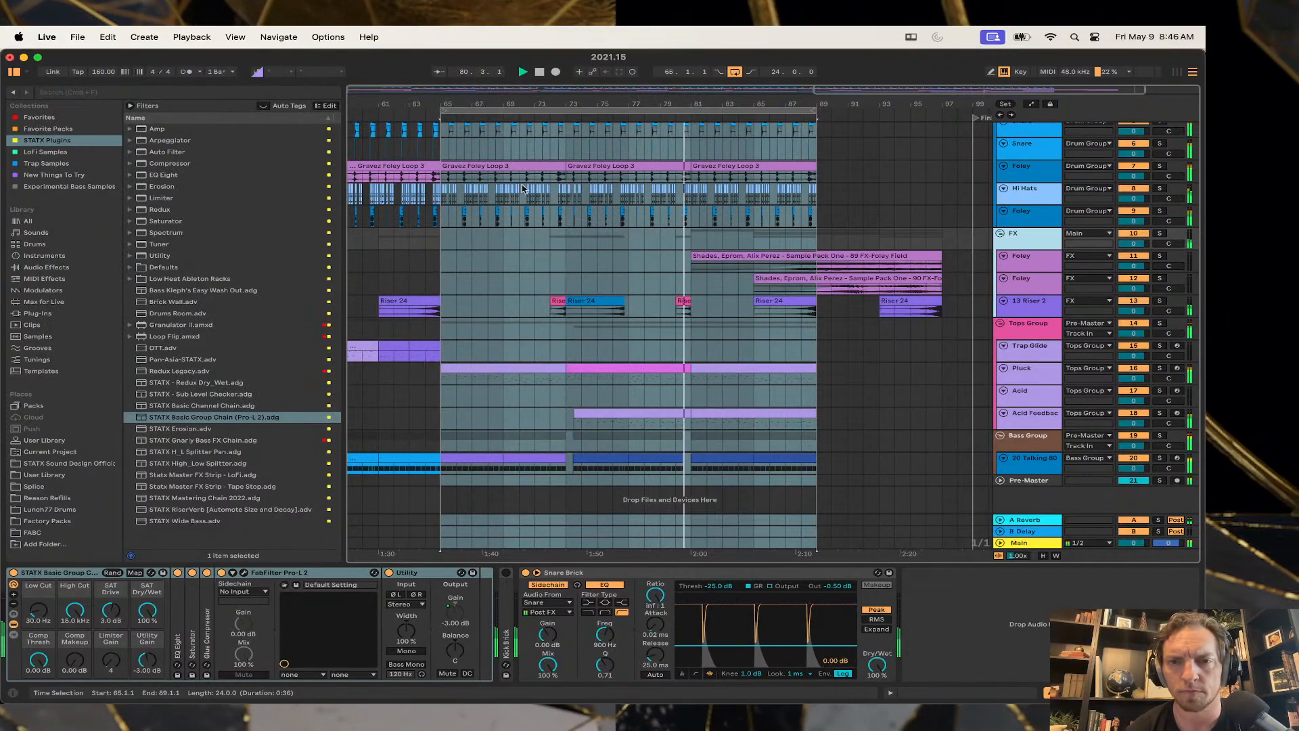
Raise the Tops Group's FabFilter Pro-L 2 gain to +2.35 dB and close the plug-in window.
left_click(1043, 336)
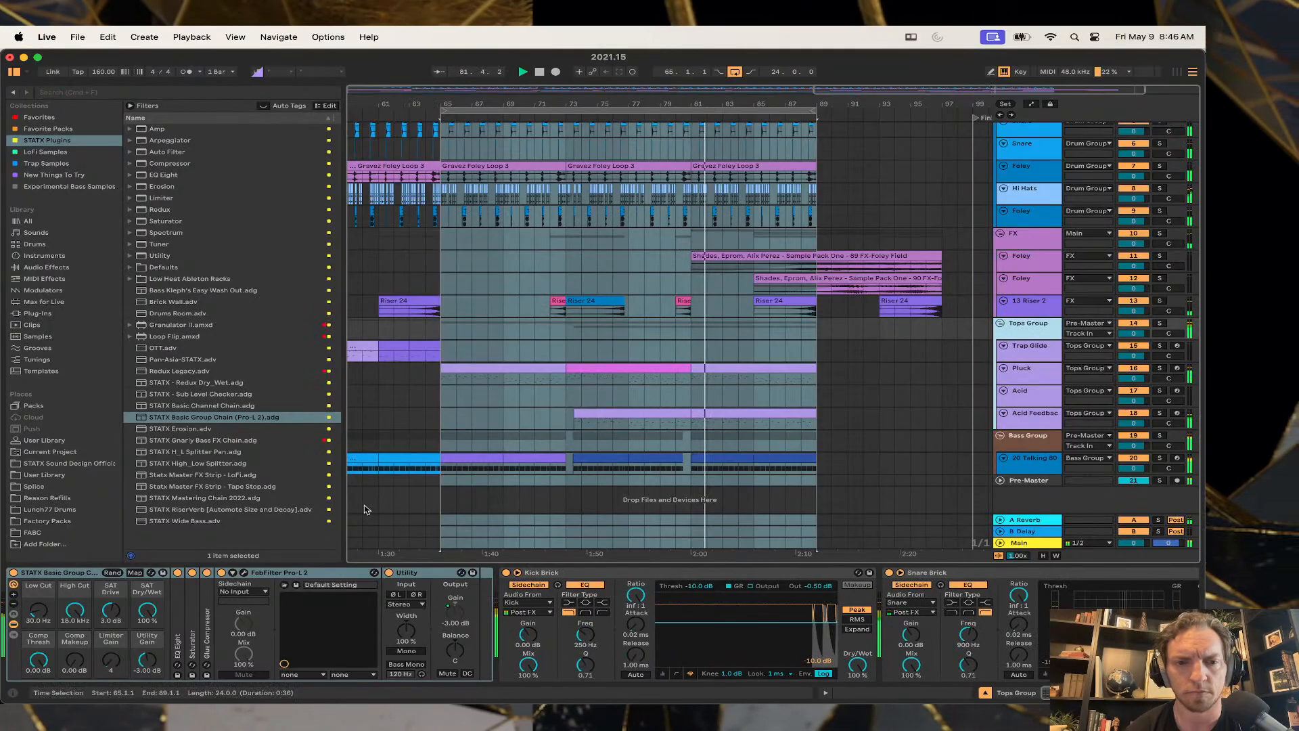
left_click(243, 573)
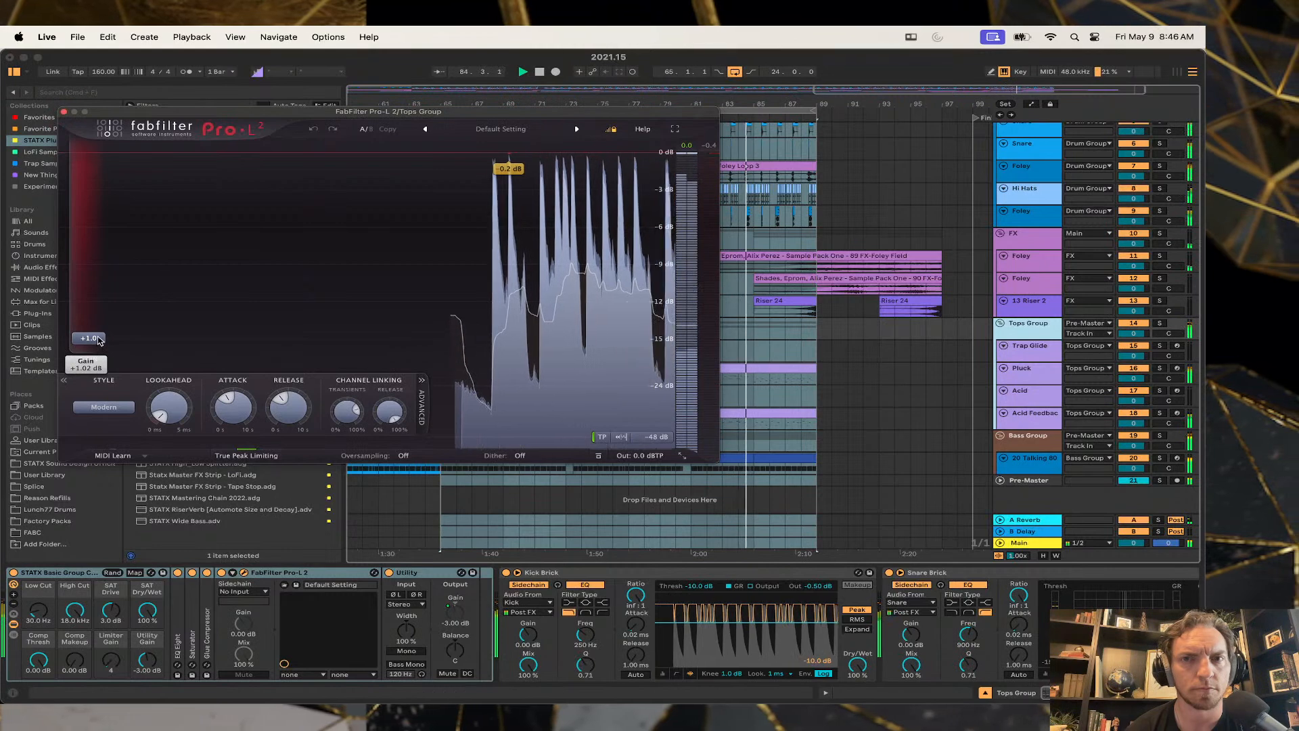
left_click_drag(106, 340, 100, 330)
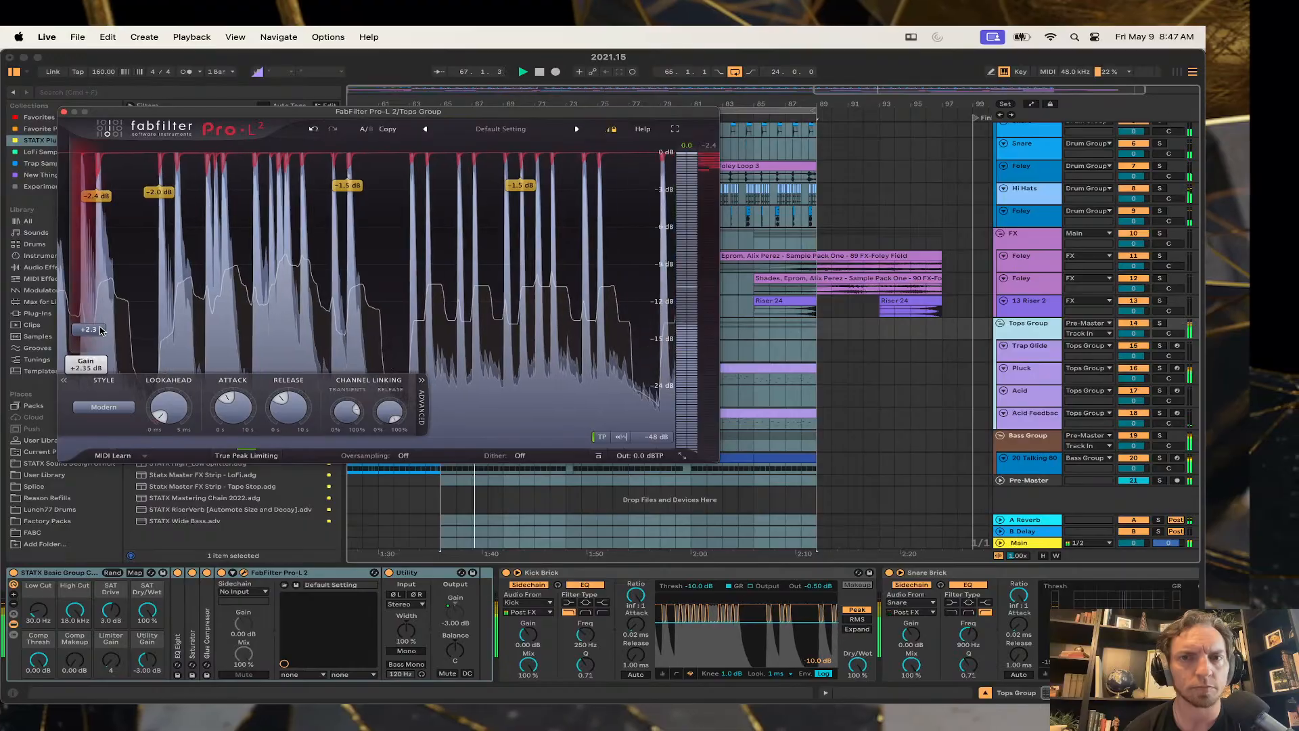
left_click(63, 113)
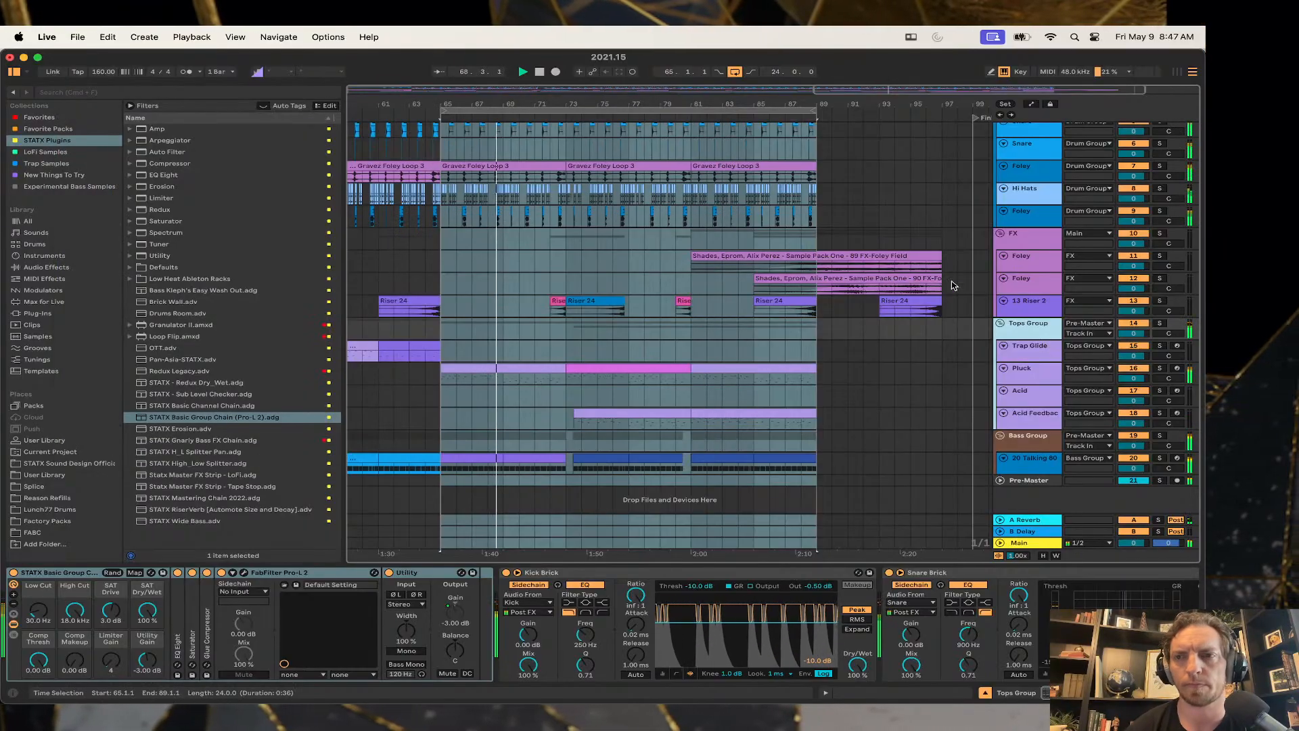
scroll(993, 264, "up", 5)
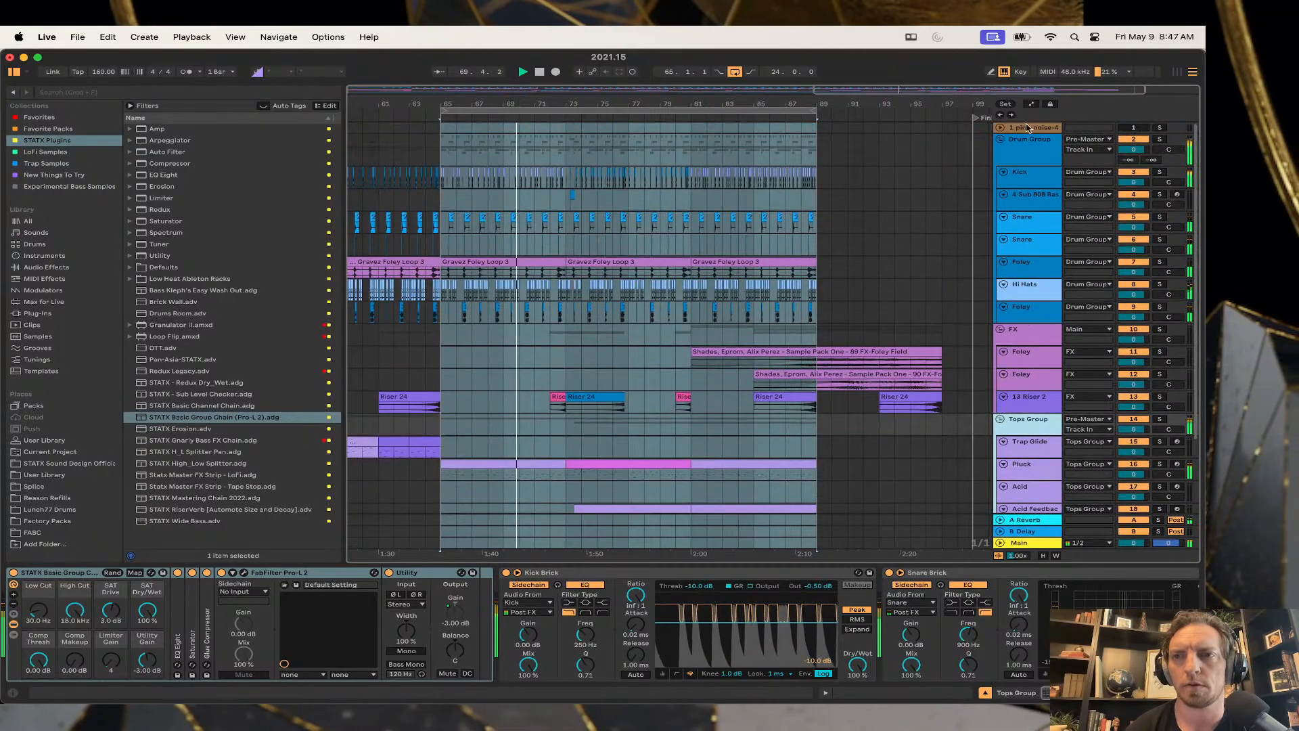
left_click(1030, 154)
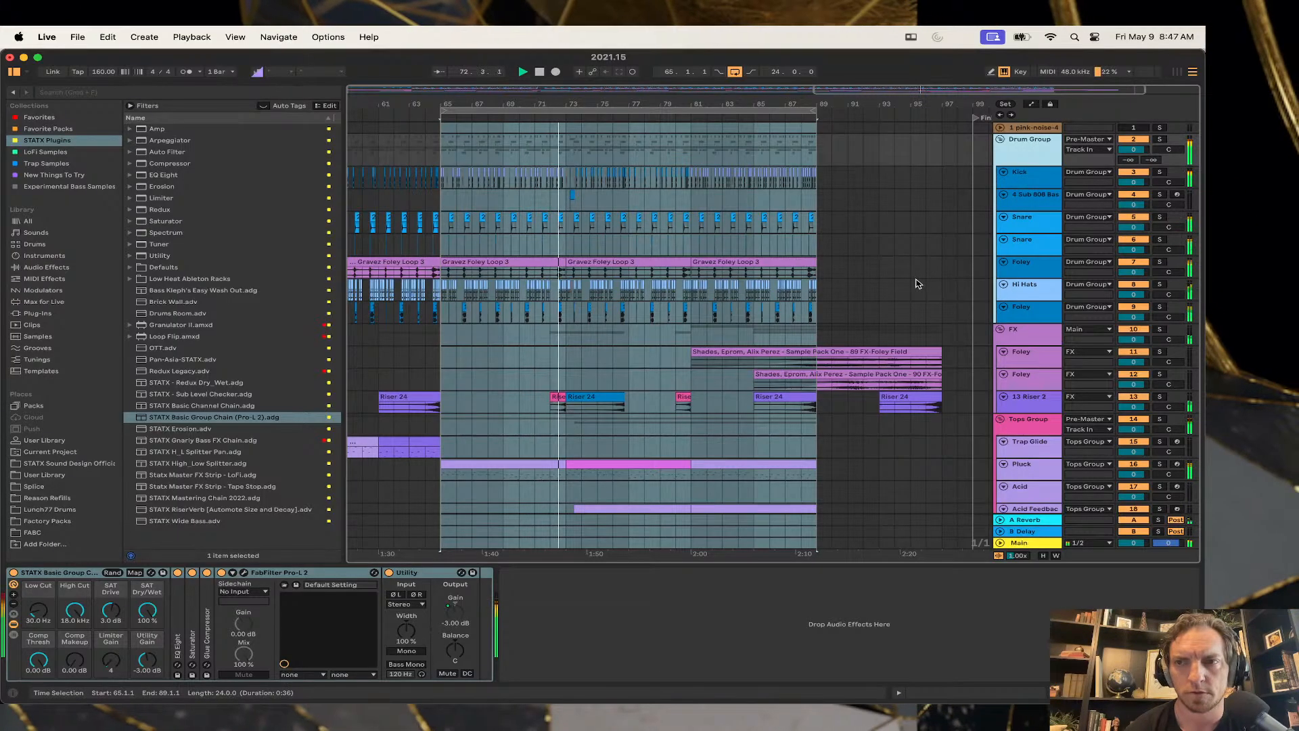
scroll(918, 283, "down", 5)
left_click(1028, 438)
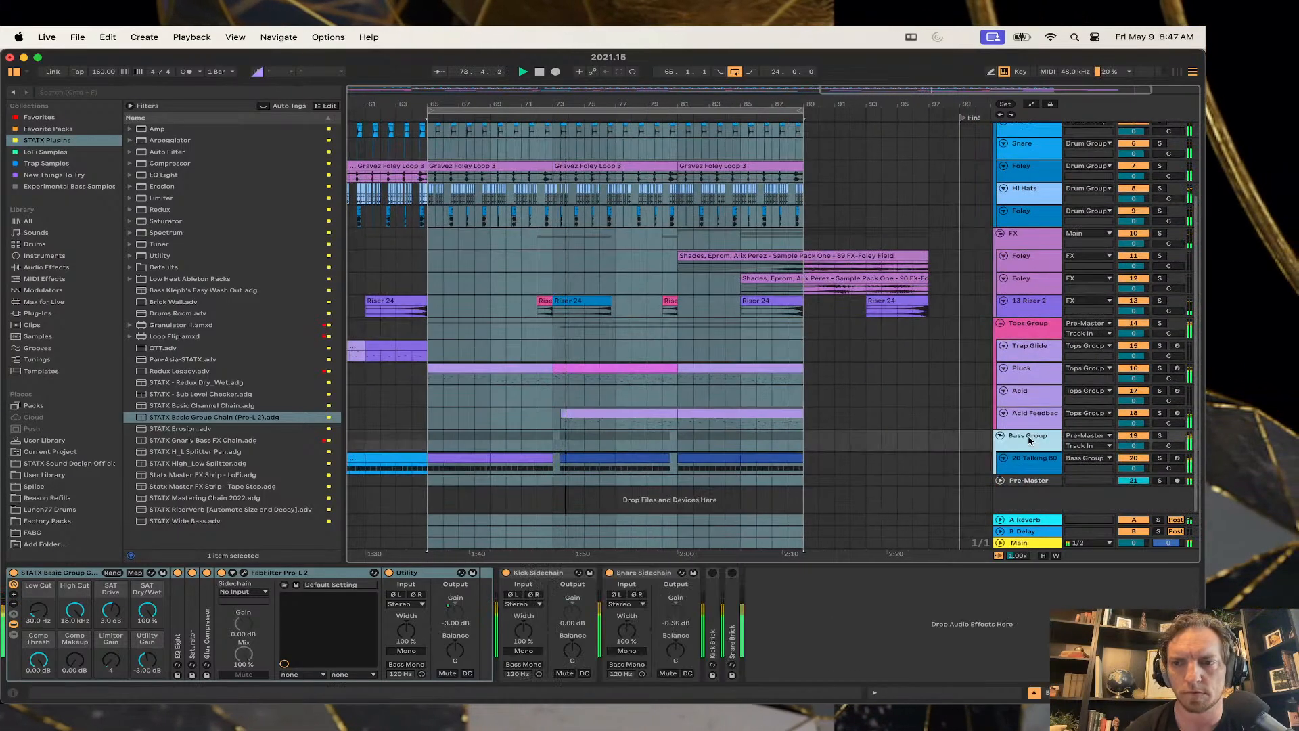
left_click(1159, 436)
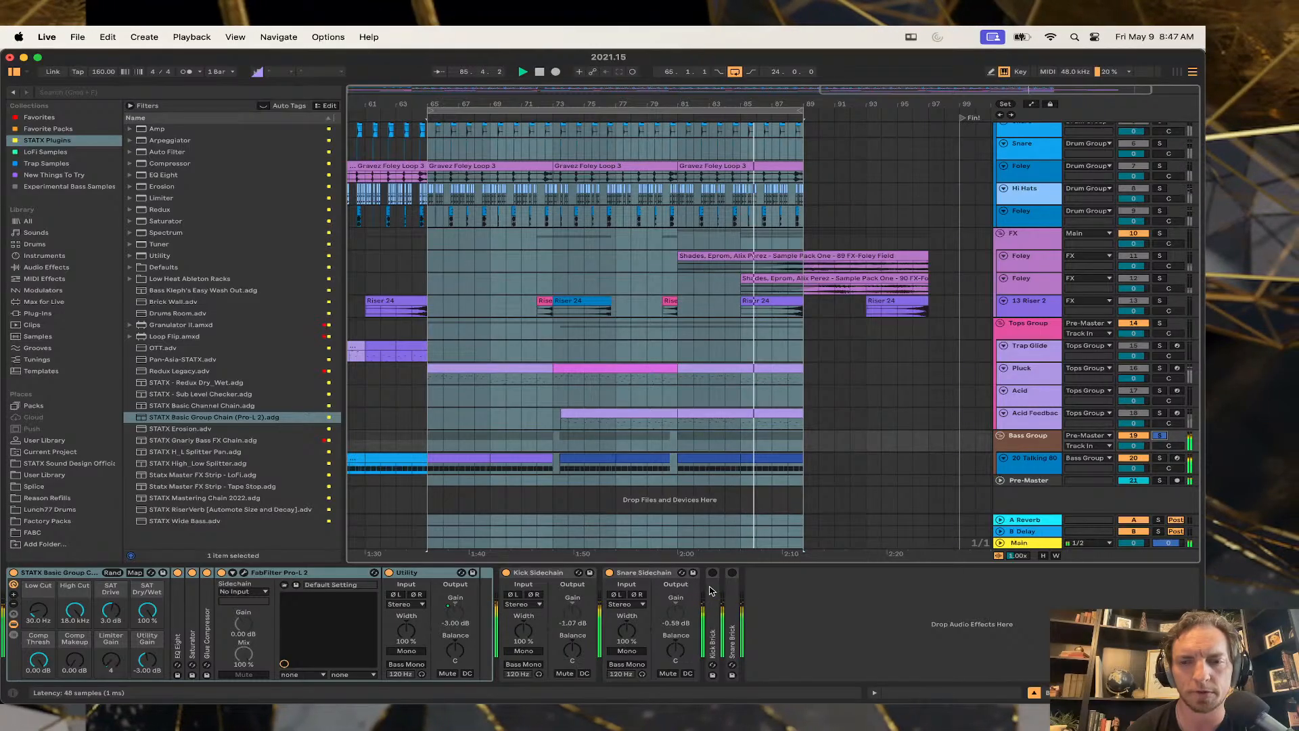
Switch off the Bass Group's Kick Sidechain and Snare Sidechain Utilities and expand its Kick Brick and Snare Brick compressors.
double_click(713, 609)
left_click(507, 573)
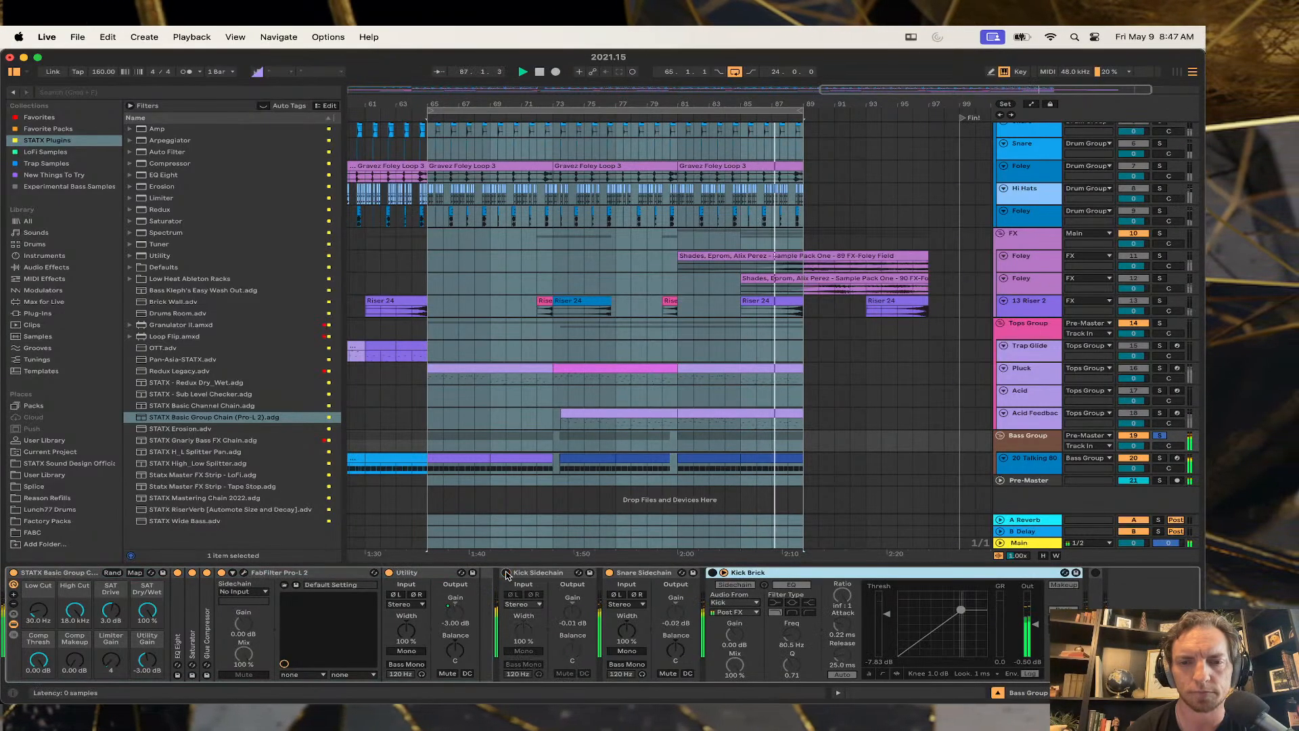
left_click(610, 572)
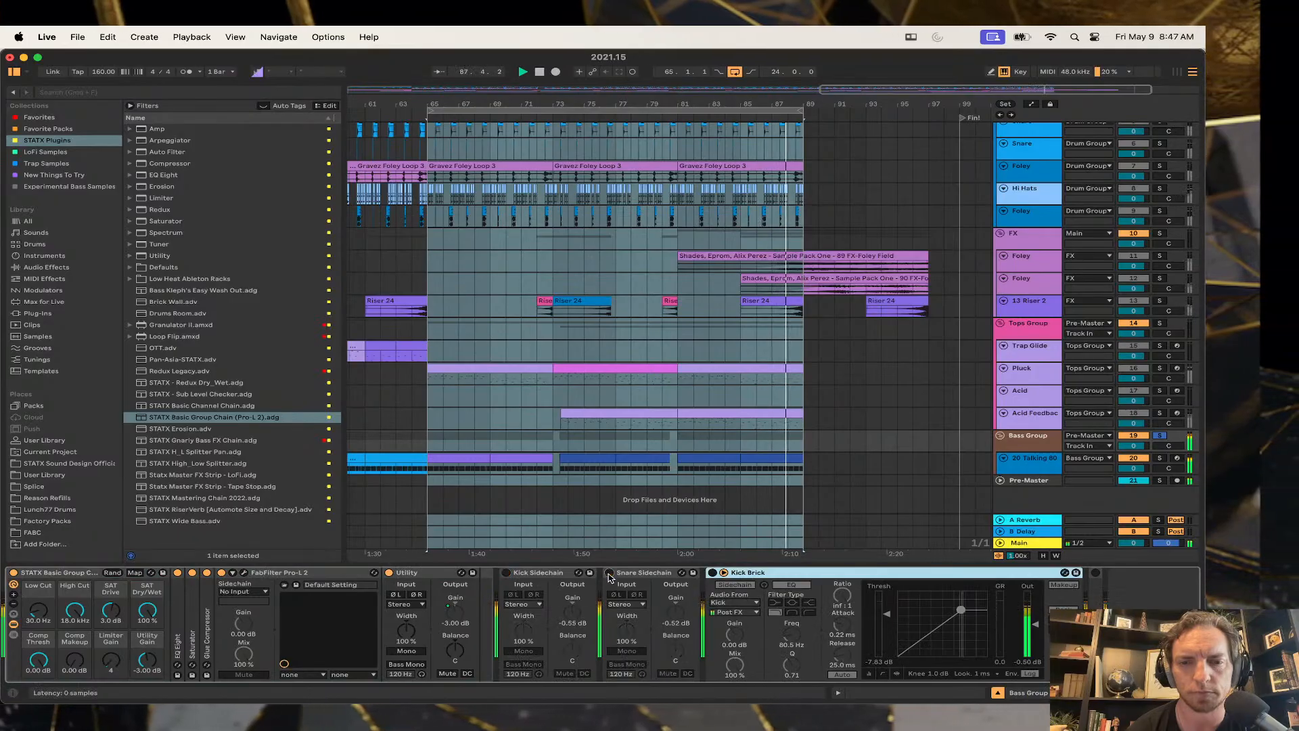
double_click(1096, 589)
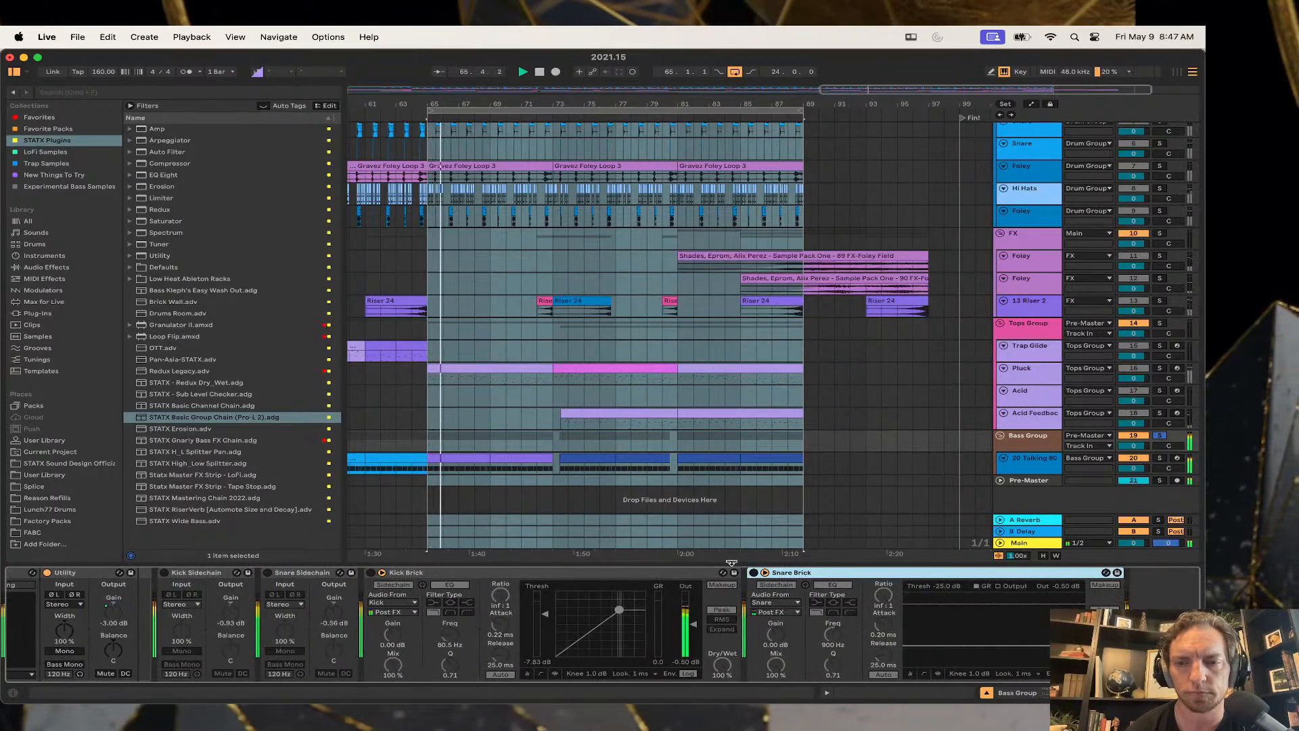
Toggle the Snare Brick and enable both the Kick Brick and Snare Brick on the Bass Group to hear the compressor-based ducking.
left_click(765, 572)
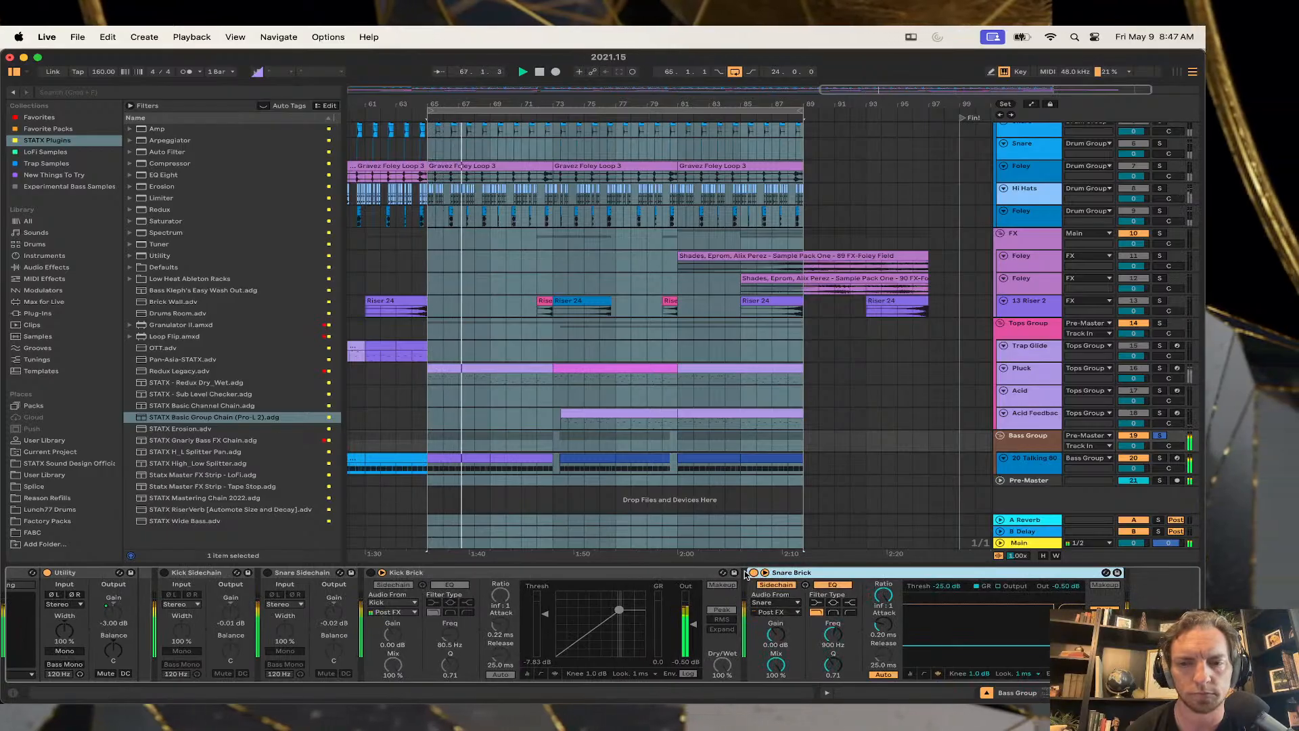
left_click(754, 574)
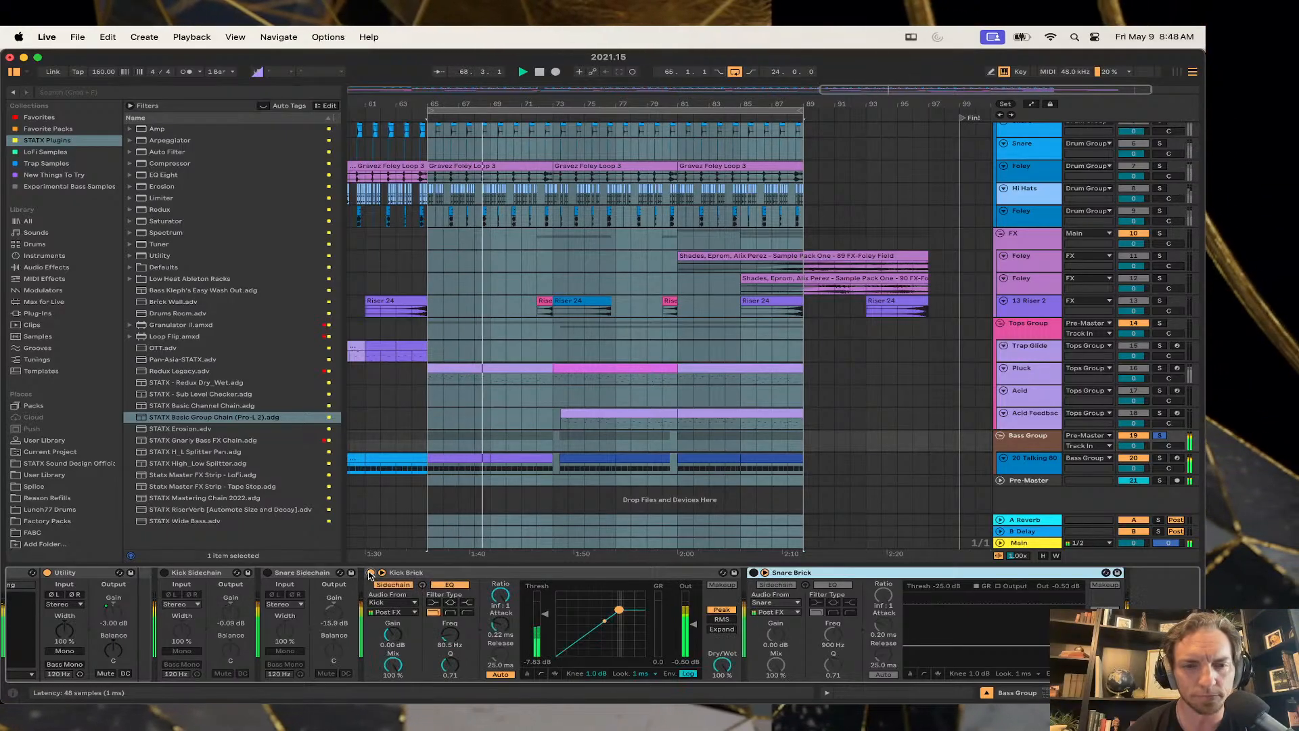
left_click(370, 574)
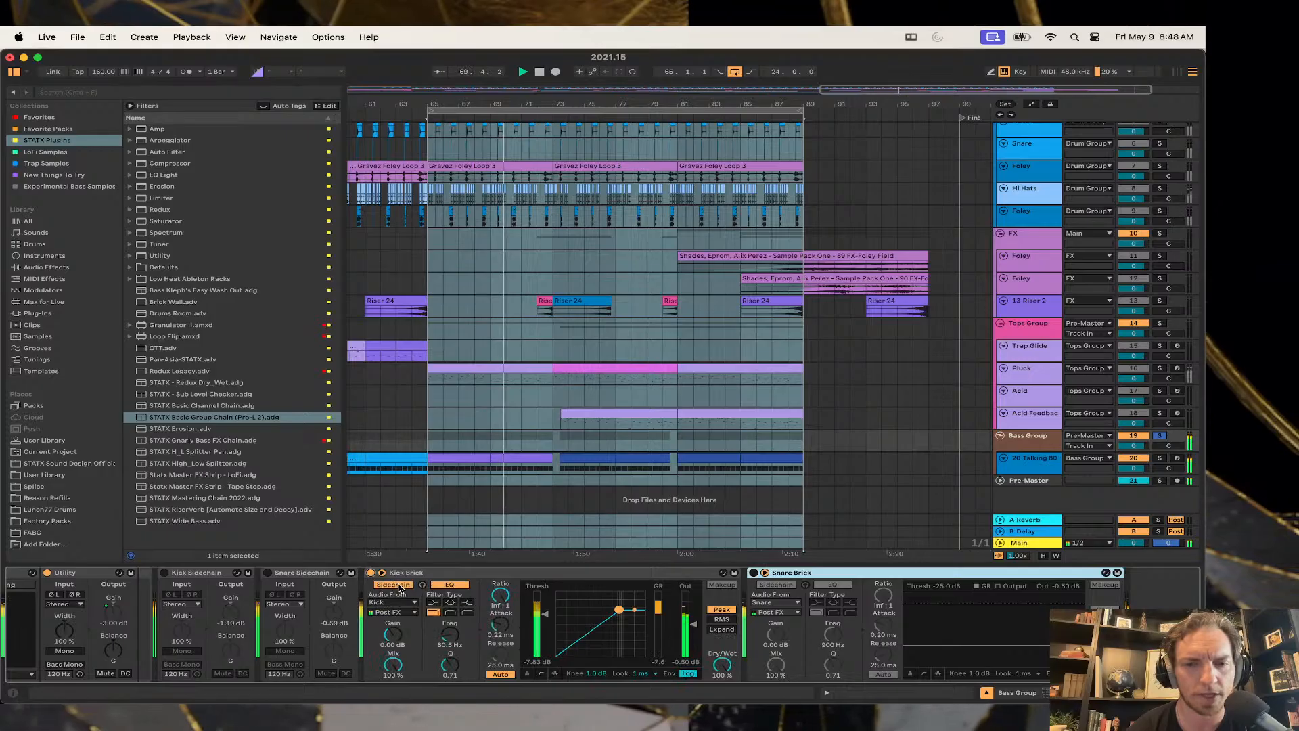
left_click(754, 574)
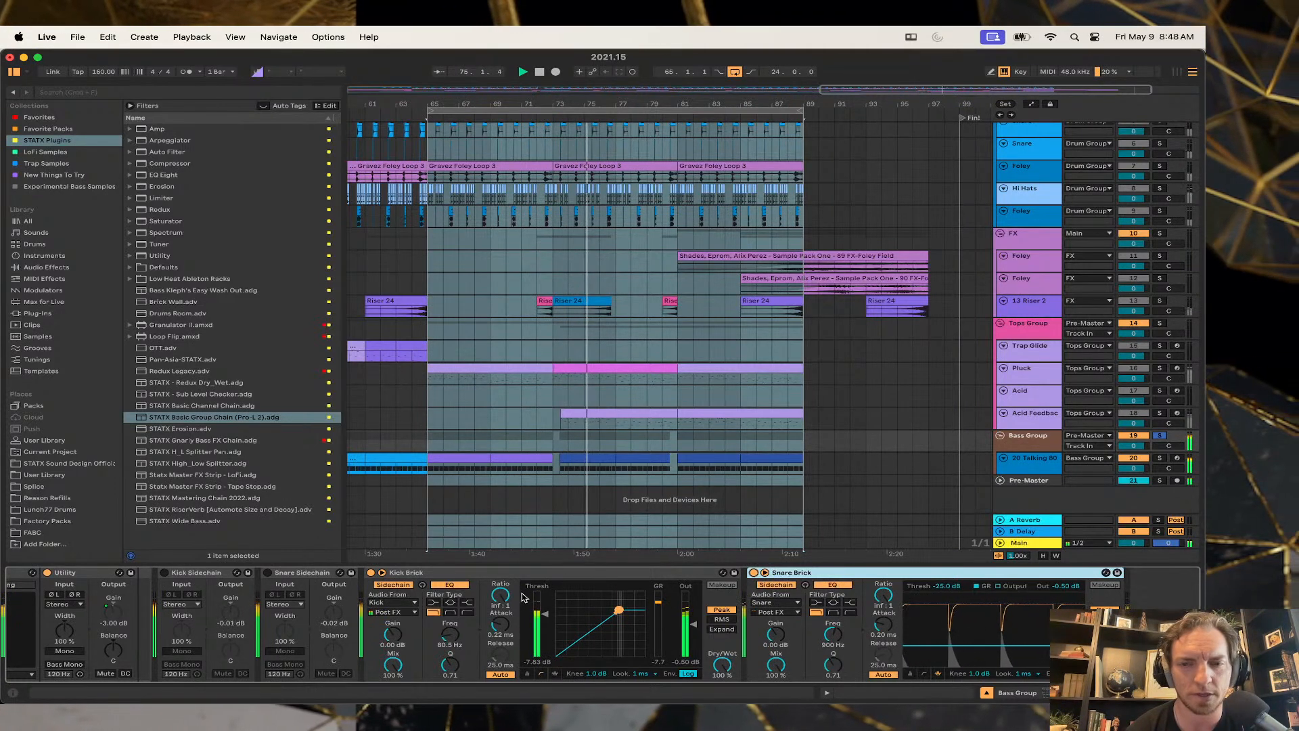
Set the Bass Group Kick Brick's sidechain EQ filter to high-pass, and collapse and re-expand both Brick compressors.
left_click(467, 612)
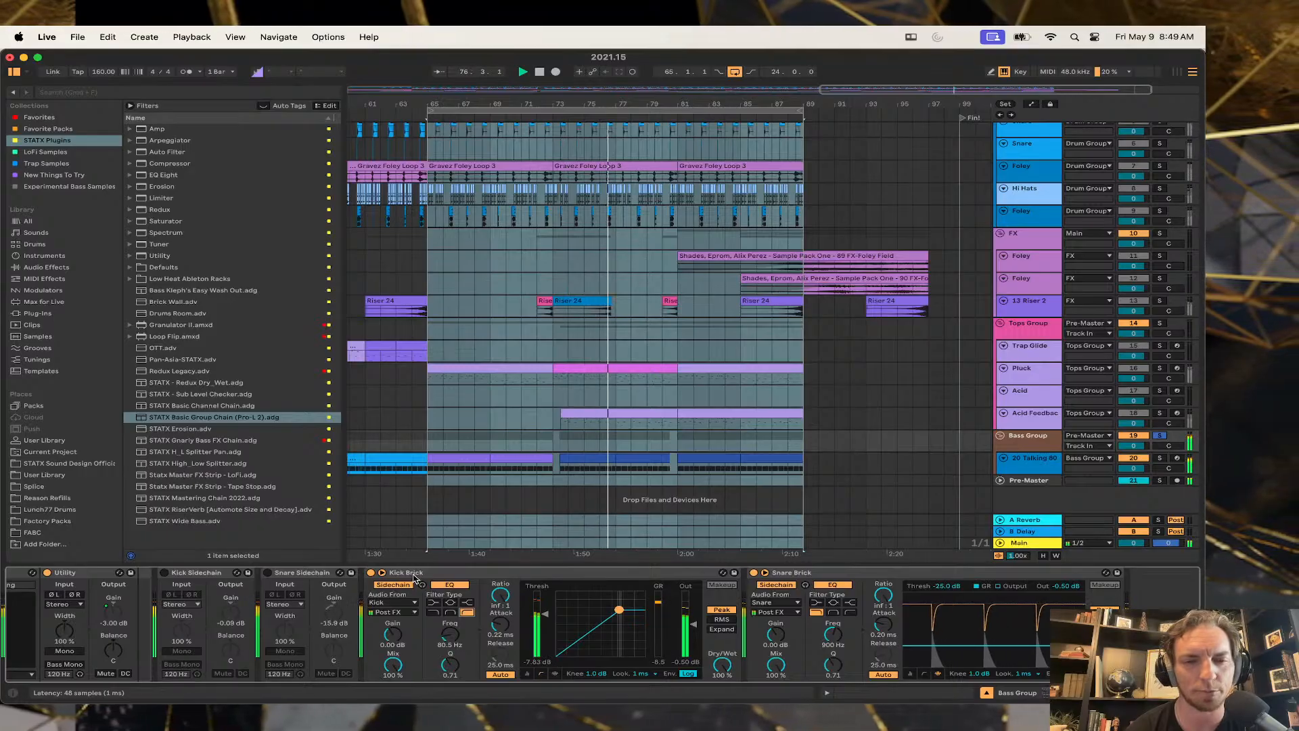
double_click(464, 573)
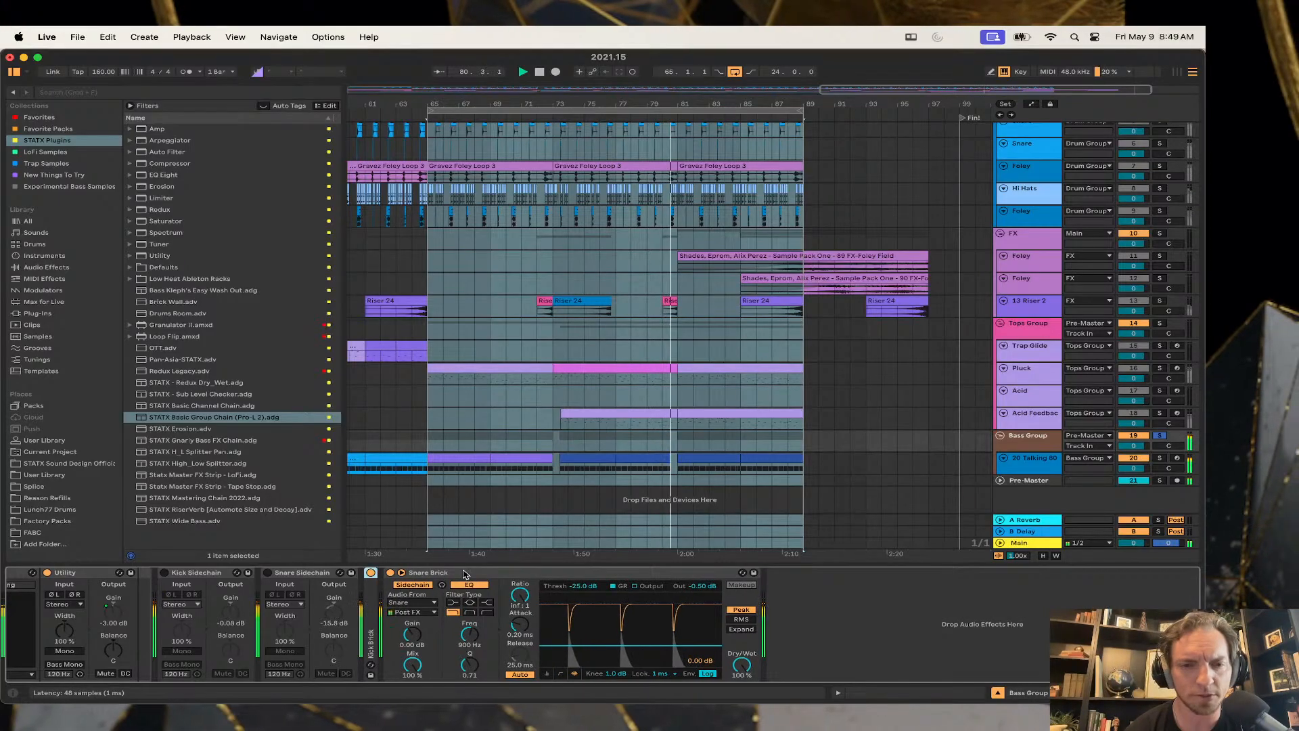
double_click(413, 573)
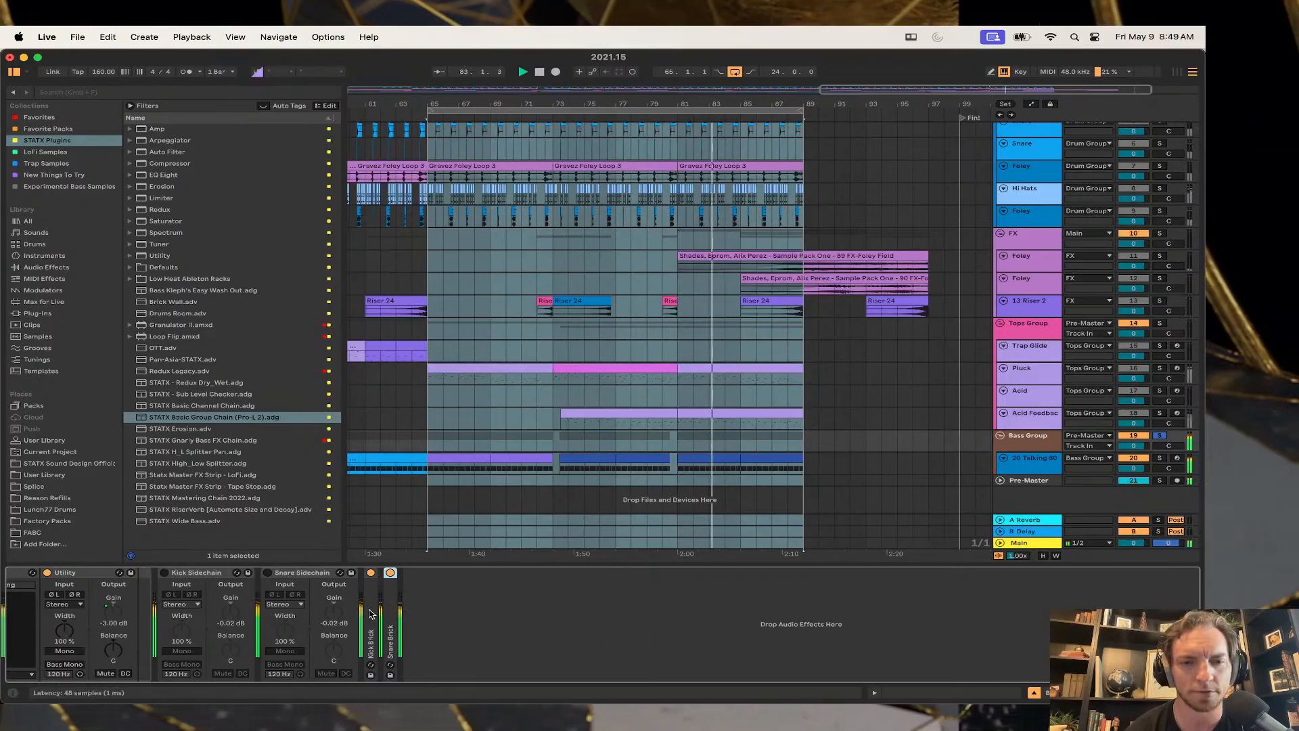
double_click(370, 614)
double_click(753, 609)
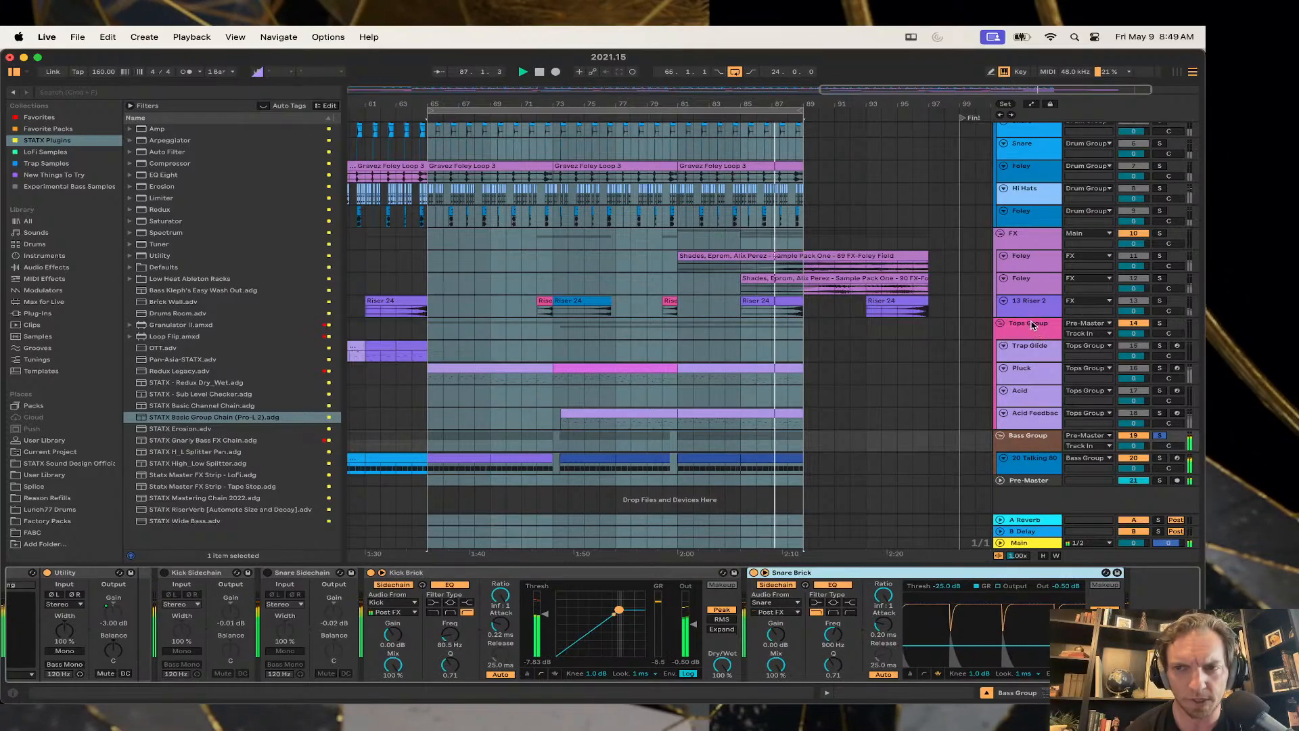
Compare the Tops Group's Brick compressors with the Bass Group's, and collapse and switch off the Bass Group's pair.
left_click(1031, 330)
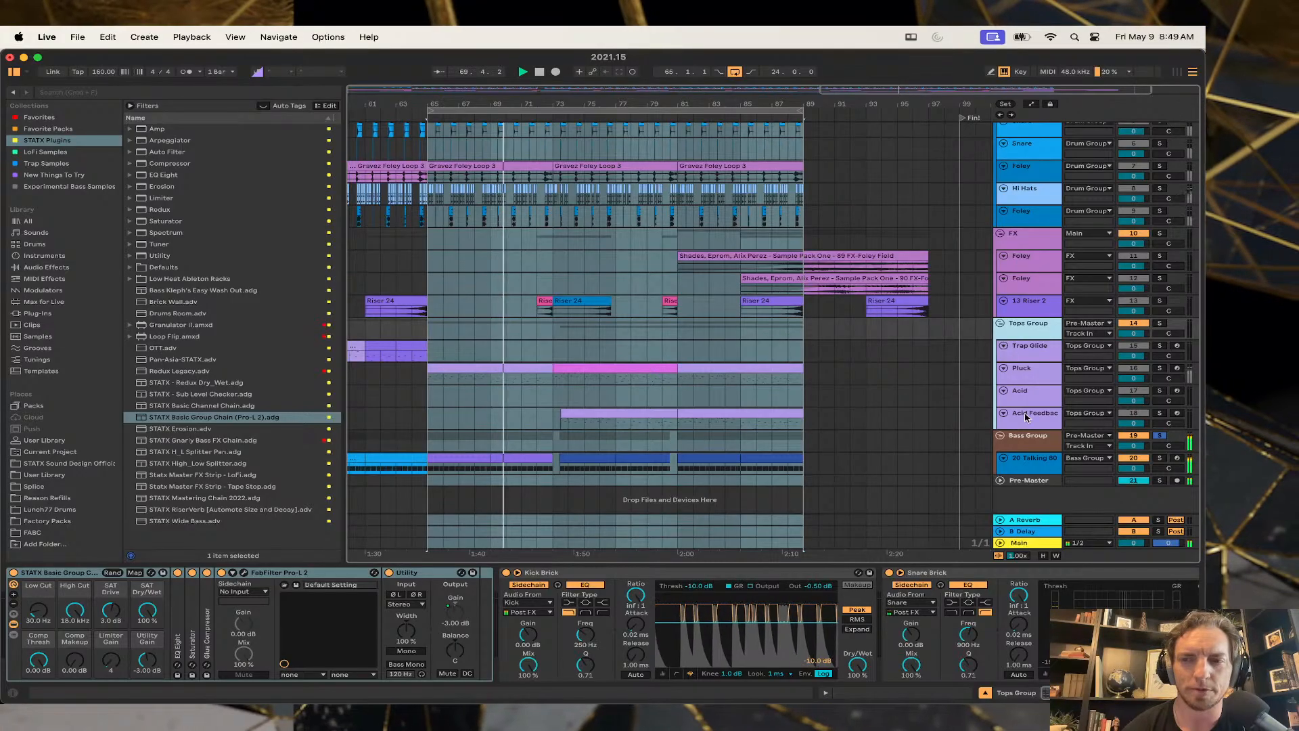
left_click(1023, 438)
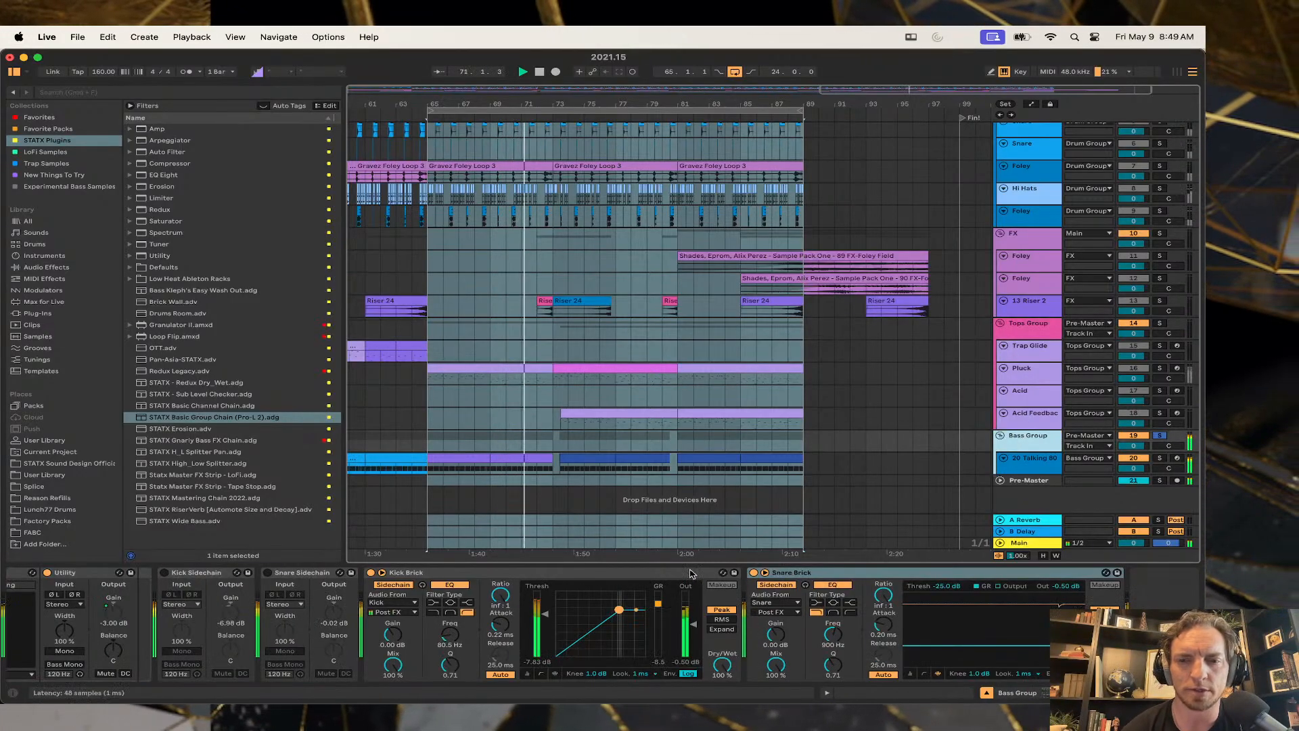
double_click(568, 573)
double_click(568, 573)
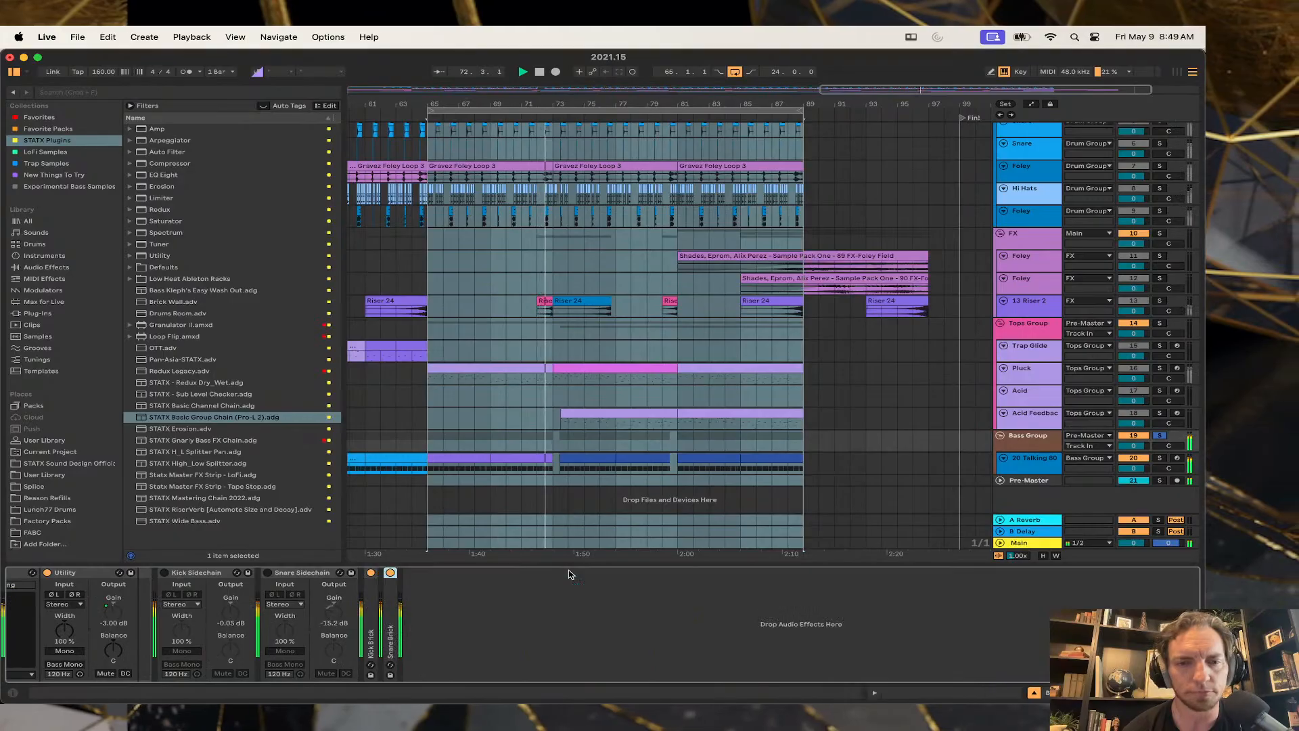
scroll(464, 590, "left", 5)
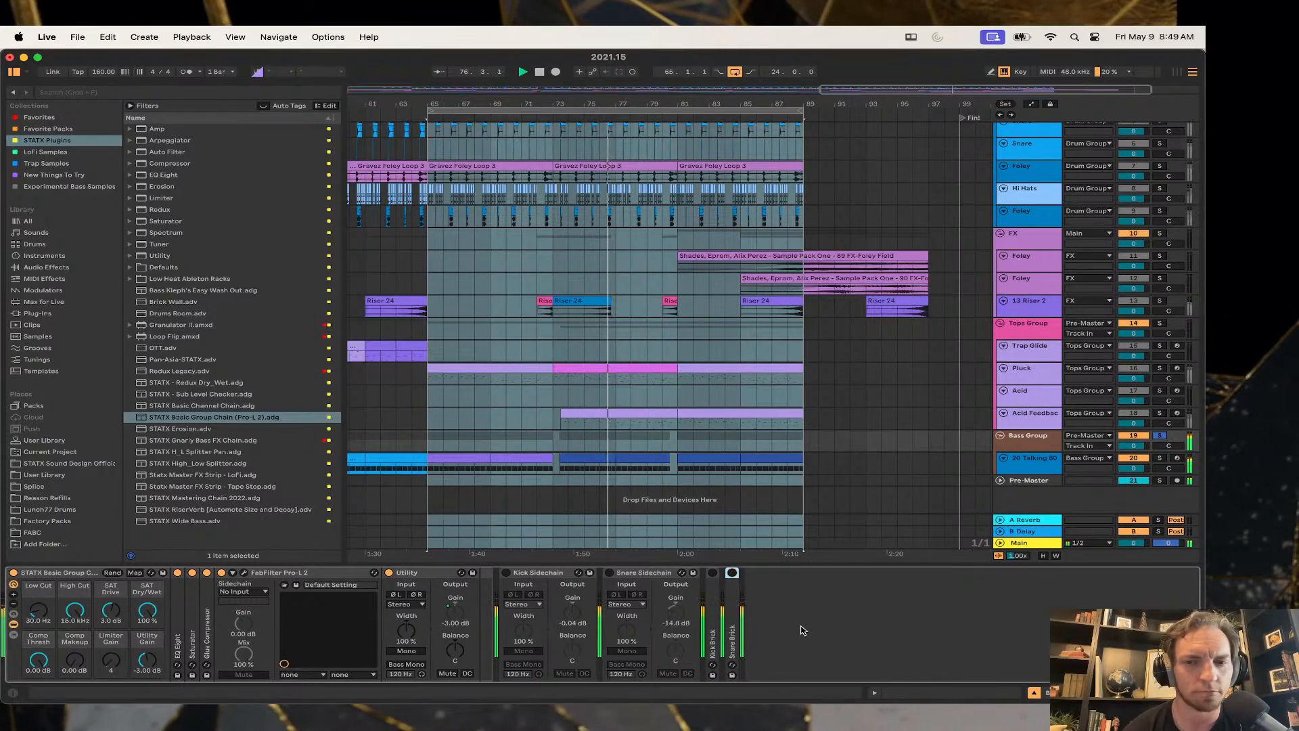
scroll(802, 630, "right", 1)
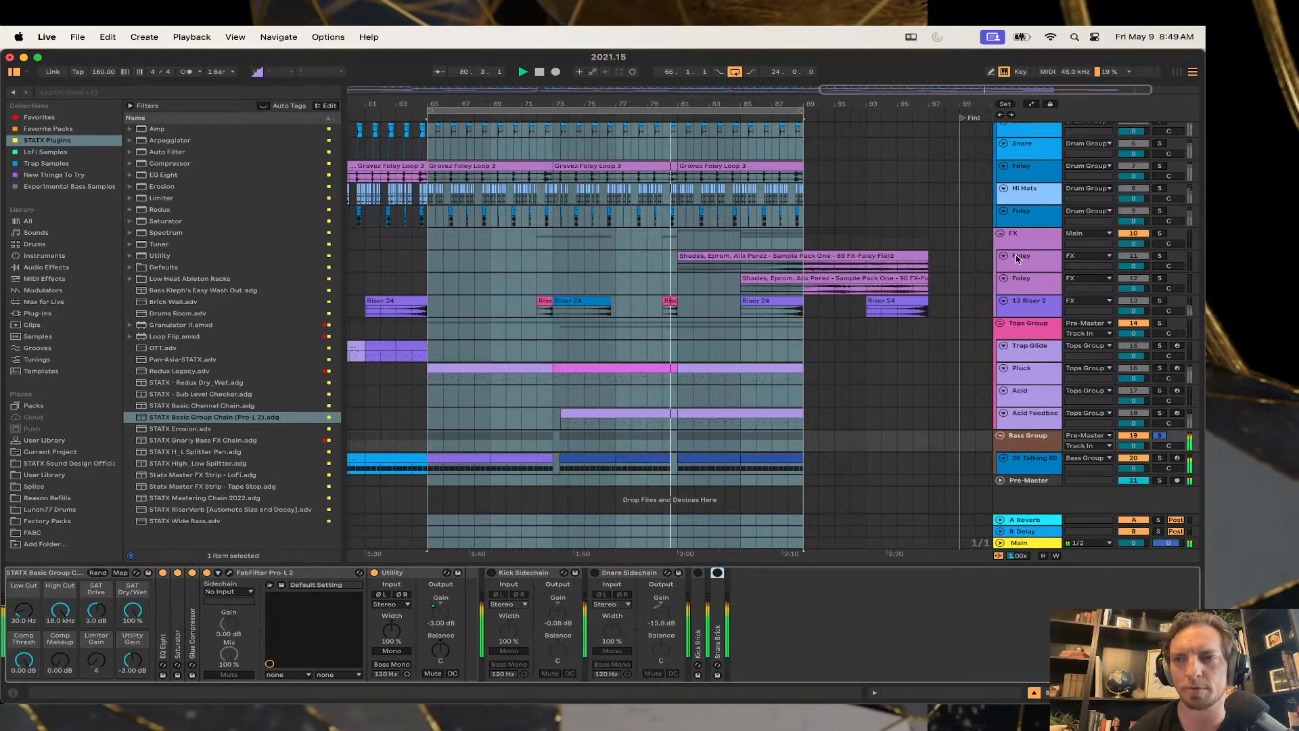
Inspect the Drum Group's chain and the Envelope Followers on the Kick and upper Snare tracks.
scroll(1002, 217, "up", 4)
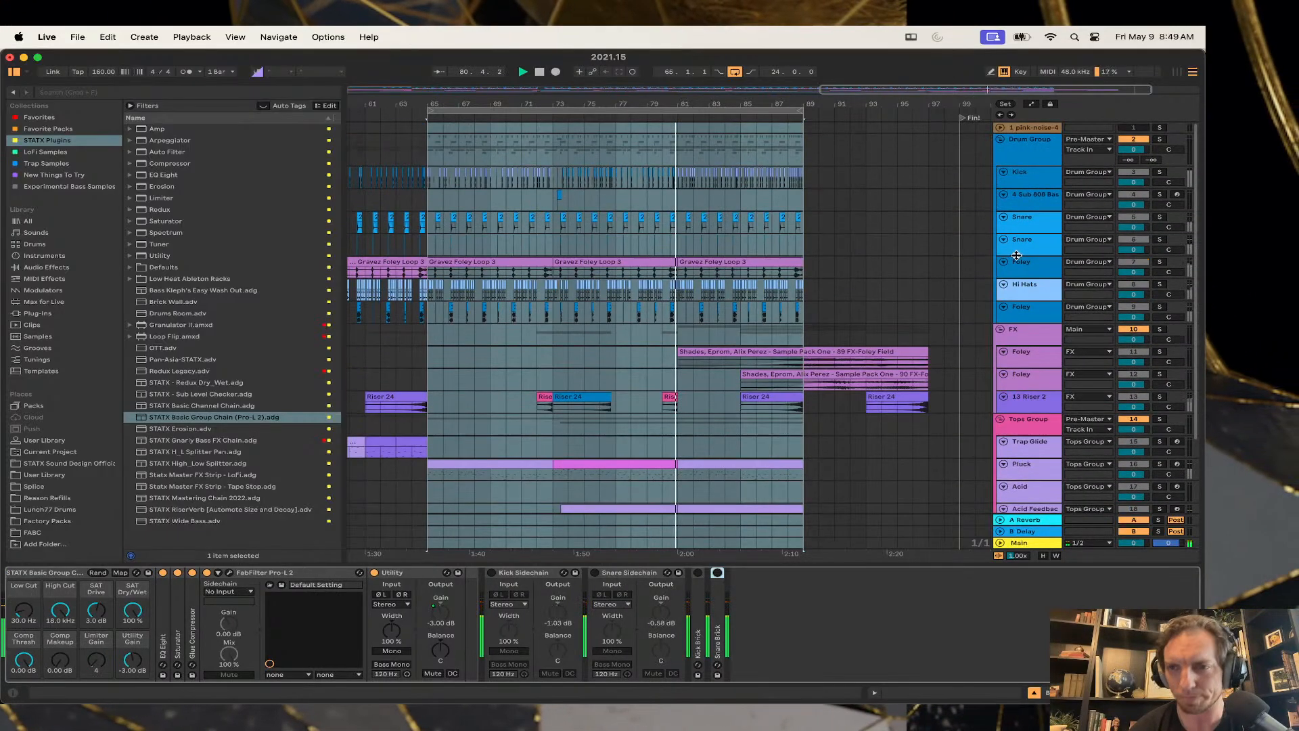
left_click(1032, 155)
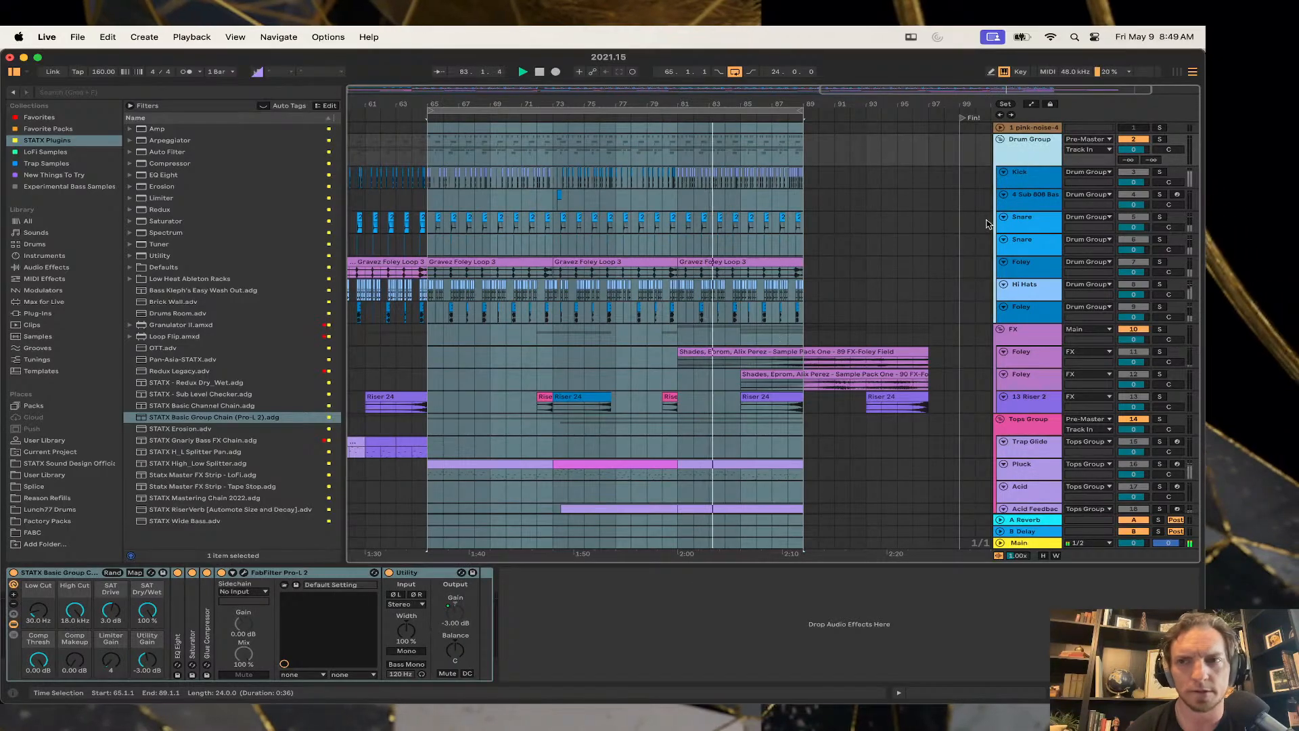
left_click(1043, 180)
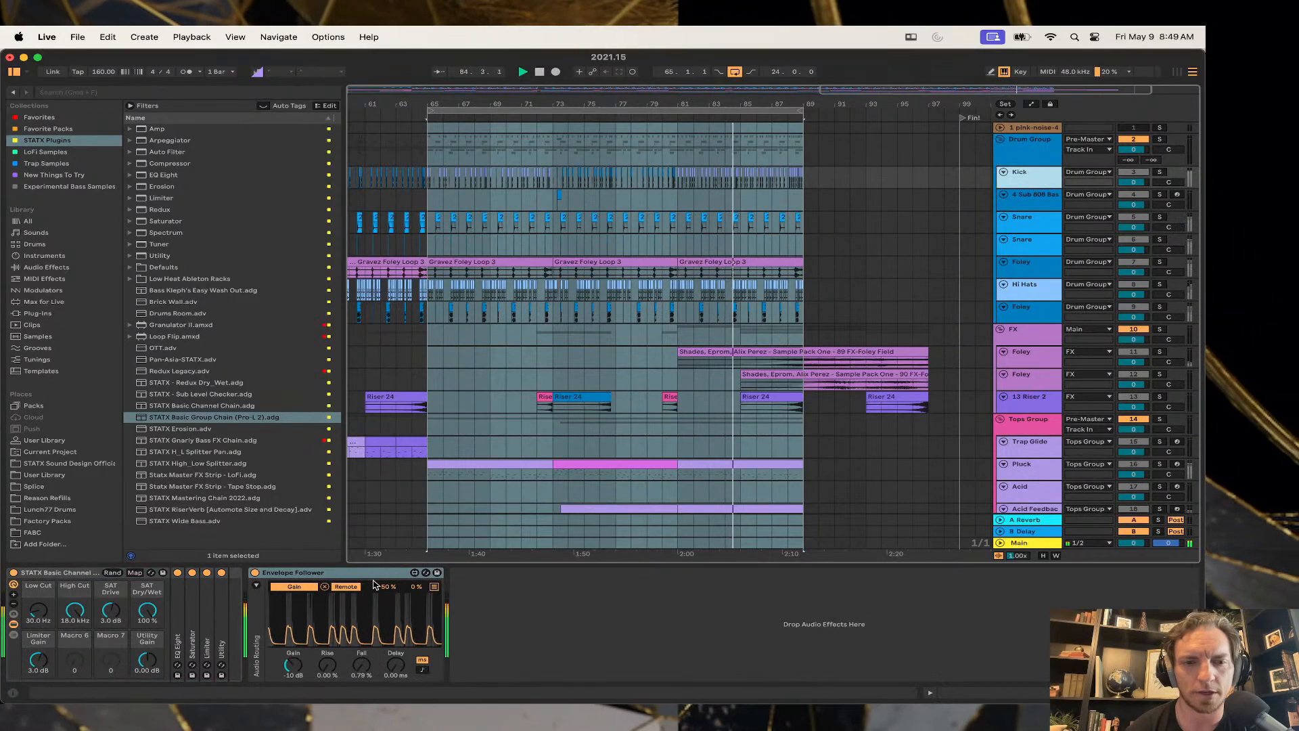
left_click(1032, 222)
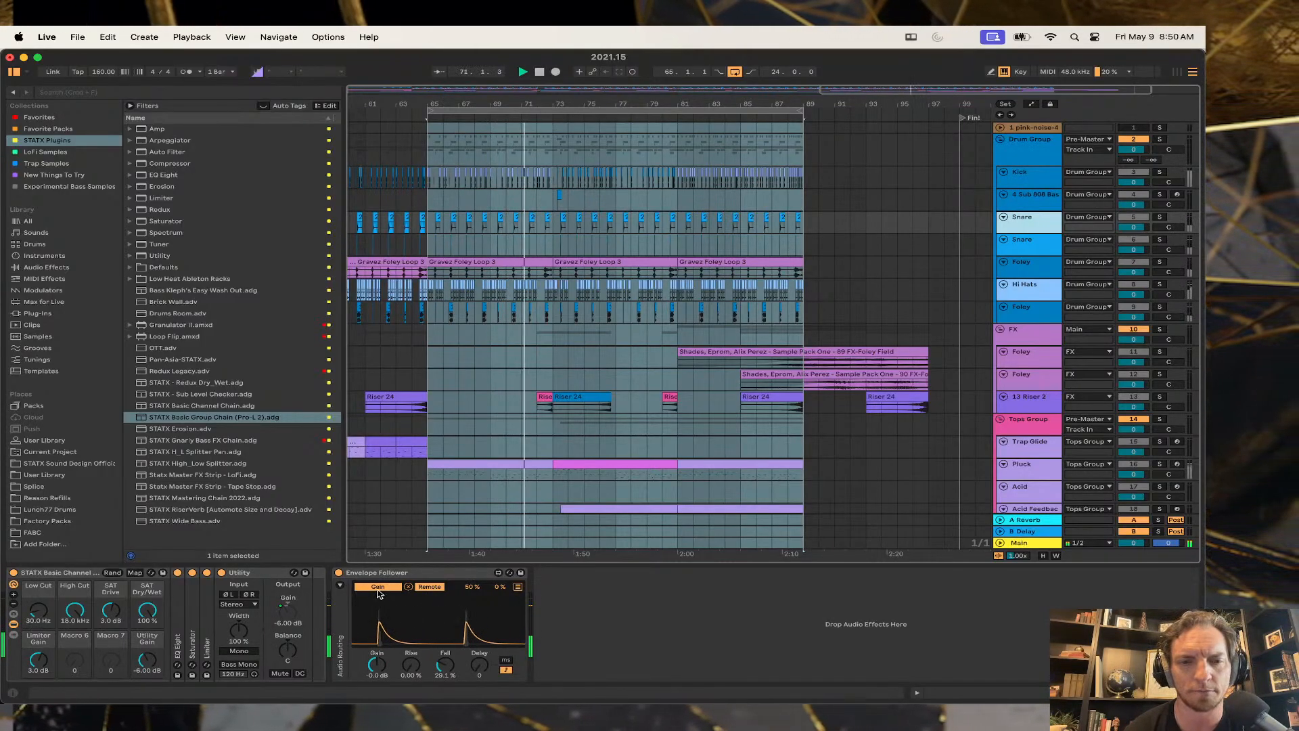
Return to the Bass Group's devices and switch its Kick Sidechain and Snare Sidechain Utilities back on.
scroll(1002, 428, "down", 3)
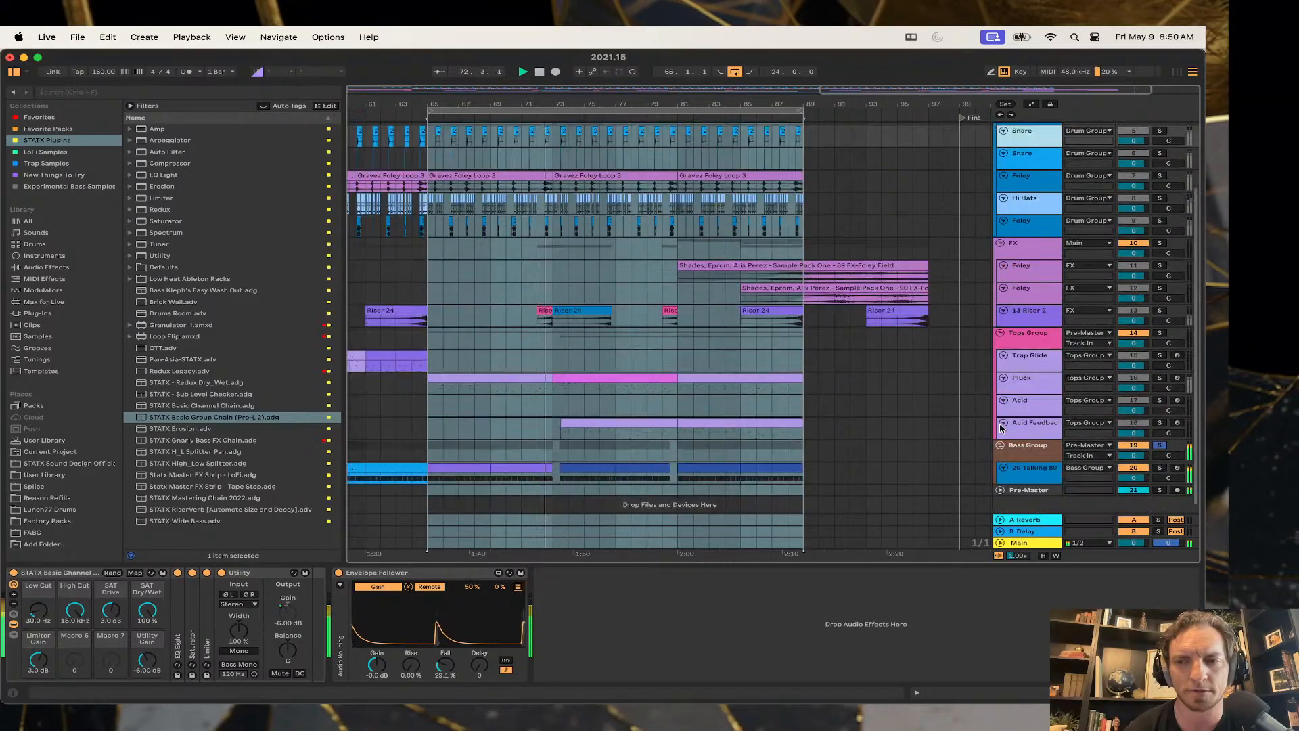
scroll(1002, 427, "down", 1)
left_click(1036, 439)
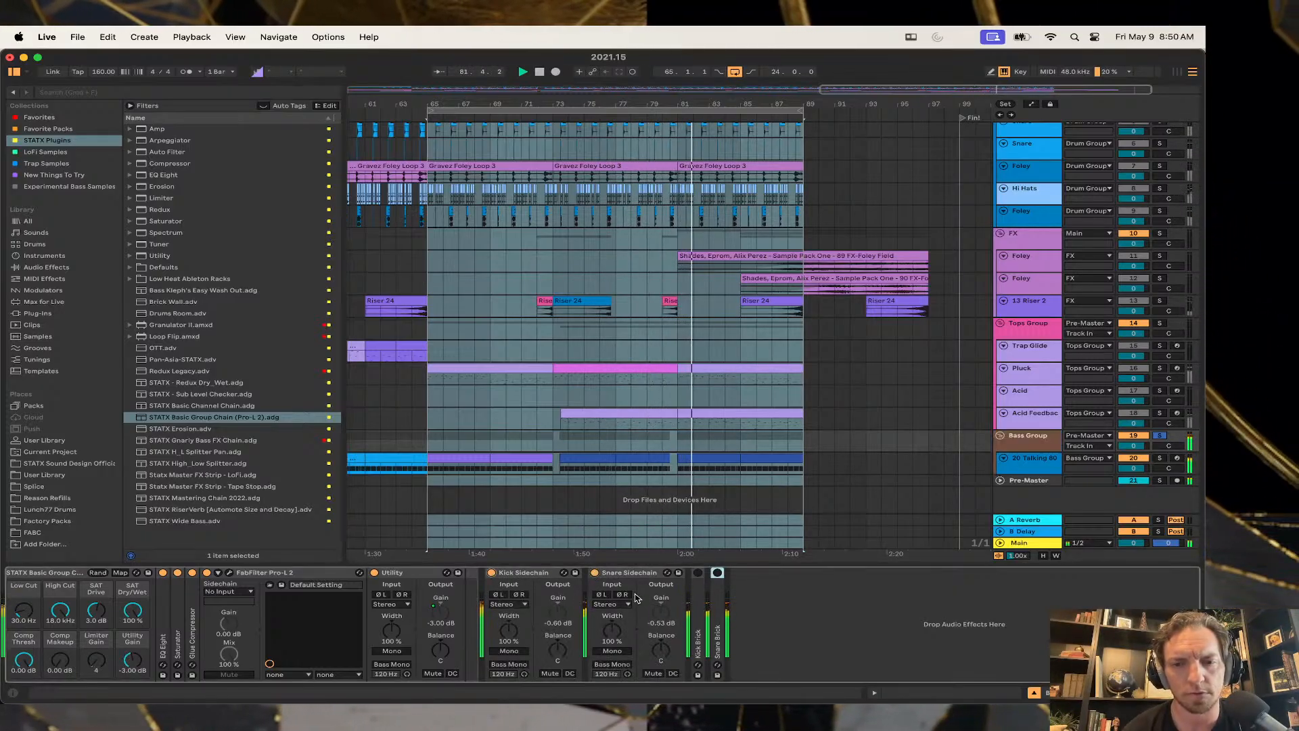
Recheck the Kick track's Envelope Follower against the Bass Group's Kick Sidechain and Snare Sidechain Utilities.
scroll(846, 348, "up", 3)
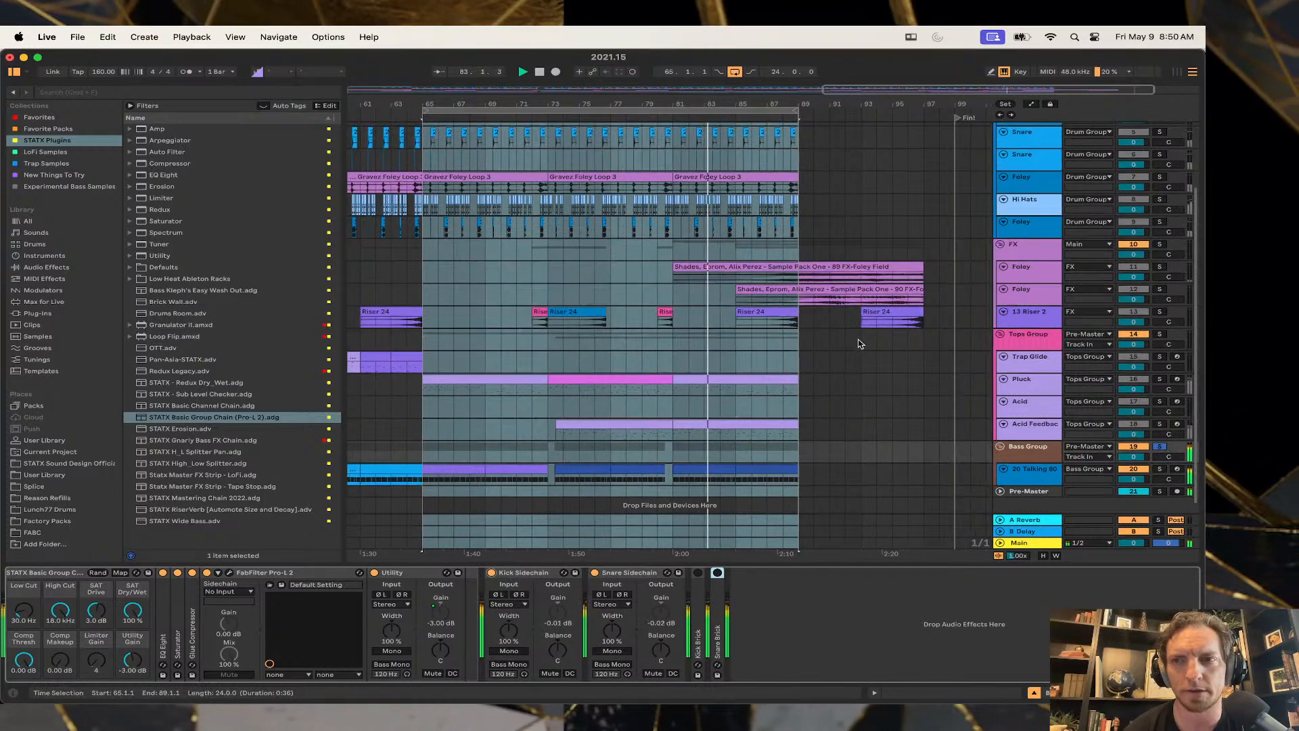
left_click(1036, 178)
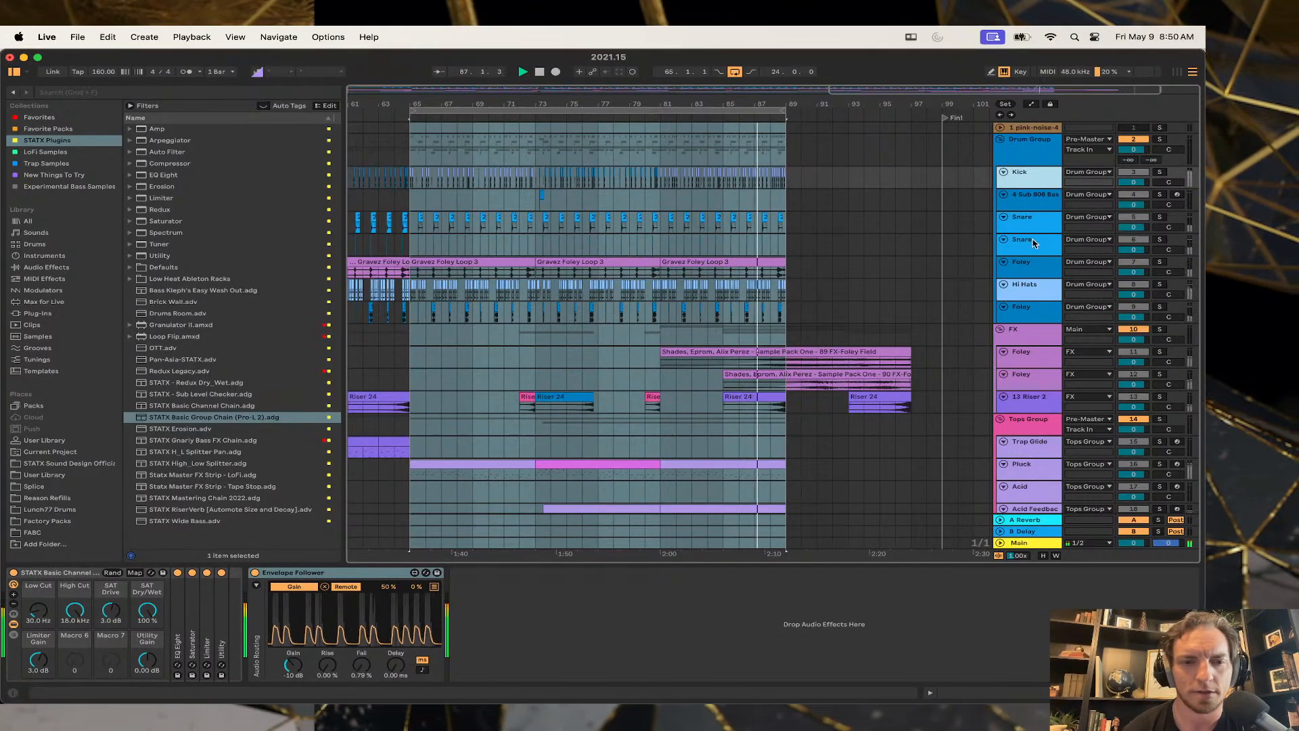
scroll(1034, 243, "down", 4)
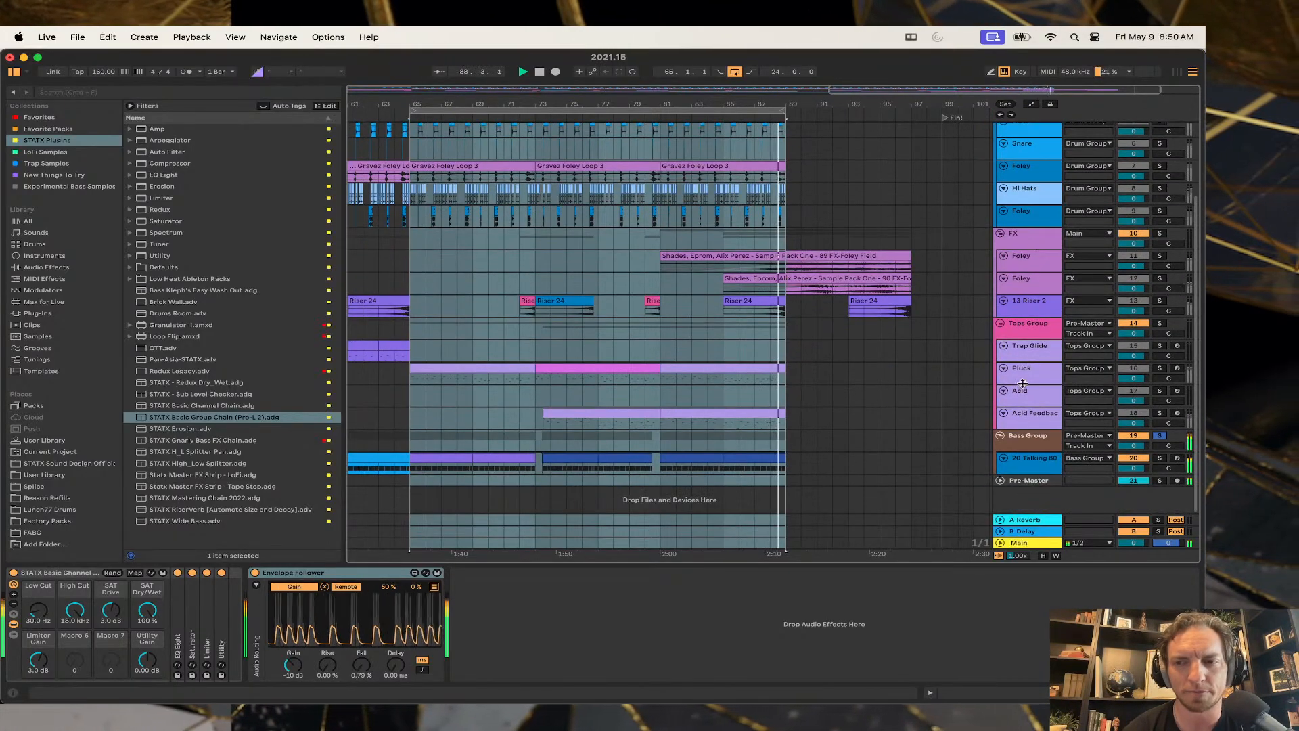
left_click(1025, 460)
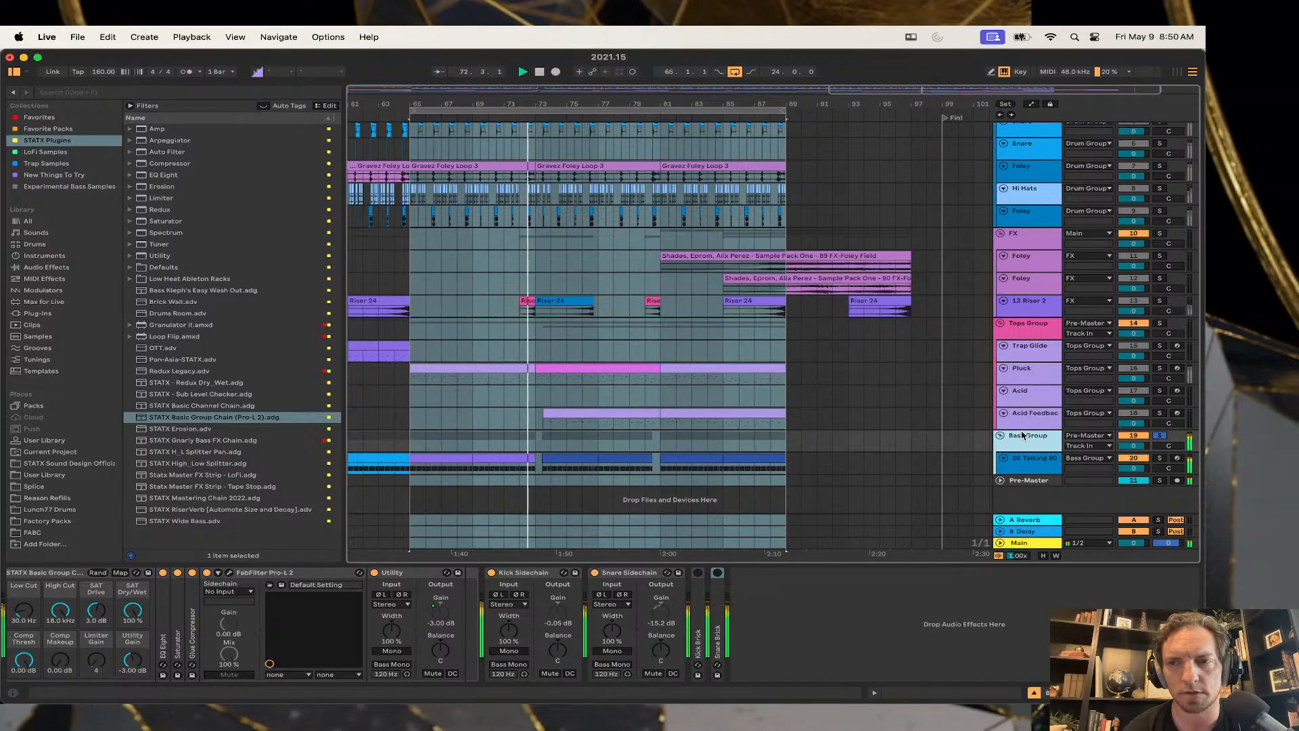
Turn off the Bass Group's solo to hear the full mix with the sidechain ducking.
scroll(1022, 421, "up", 5)
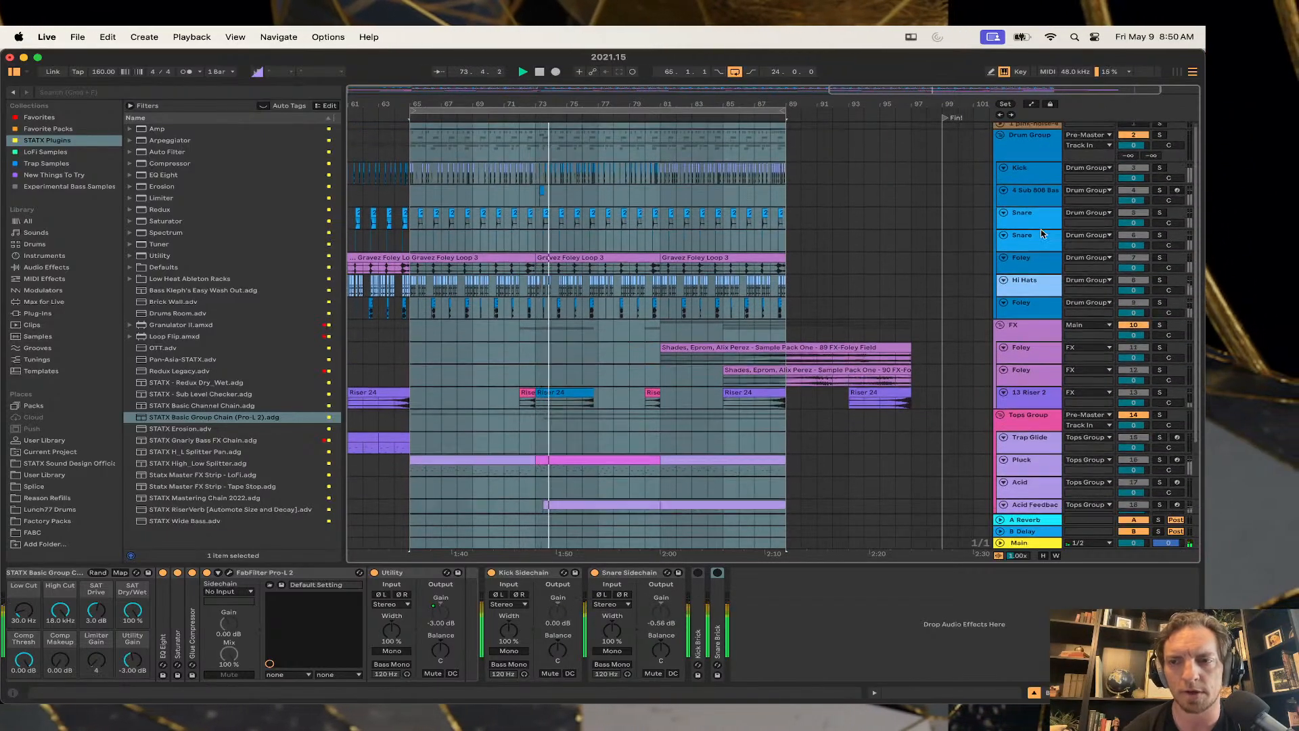
scroll(940, 356, "down", 5)
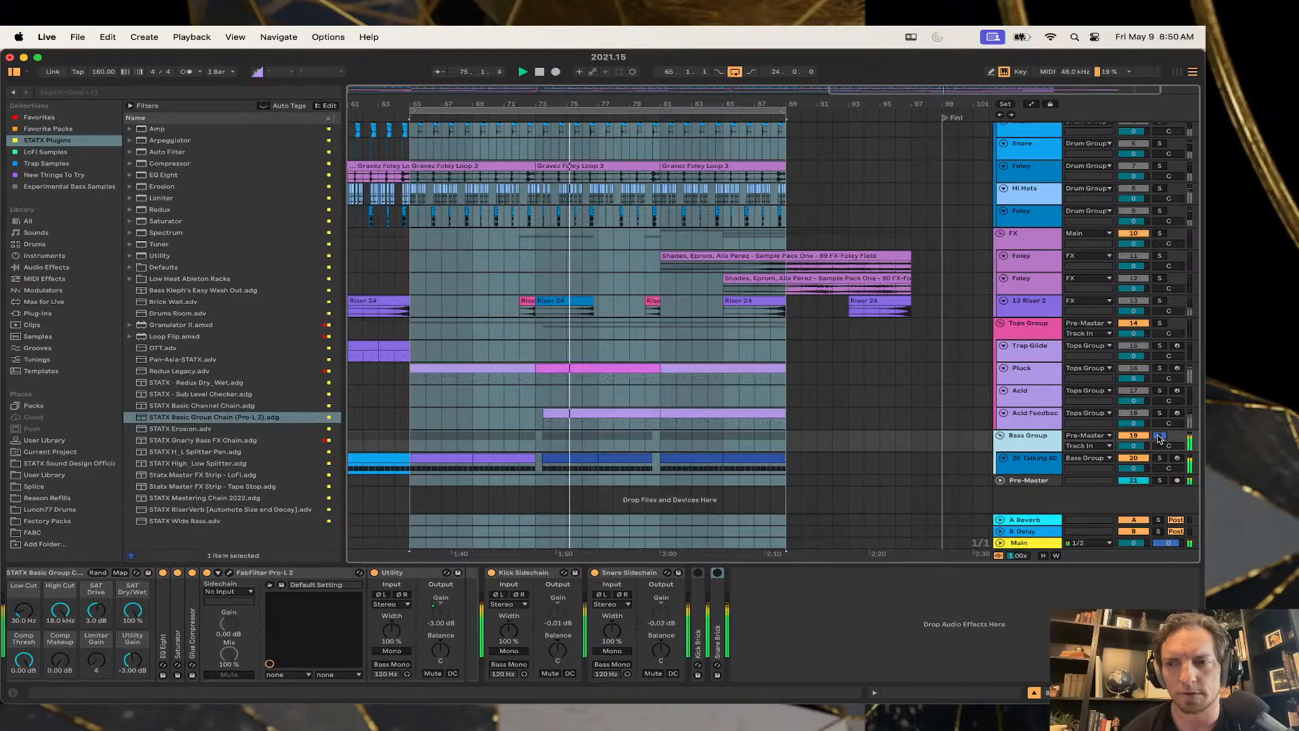
scroll(1036, 151, "up", 5)
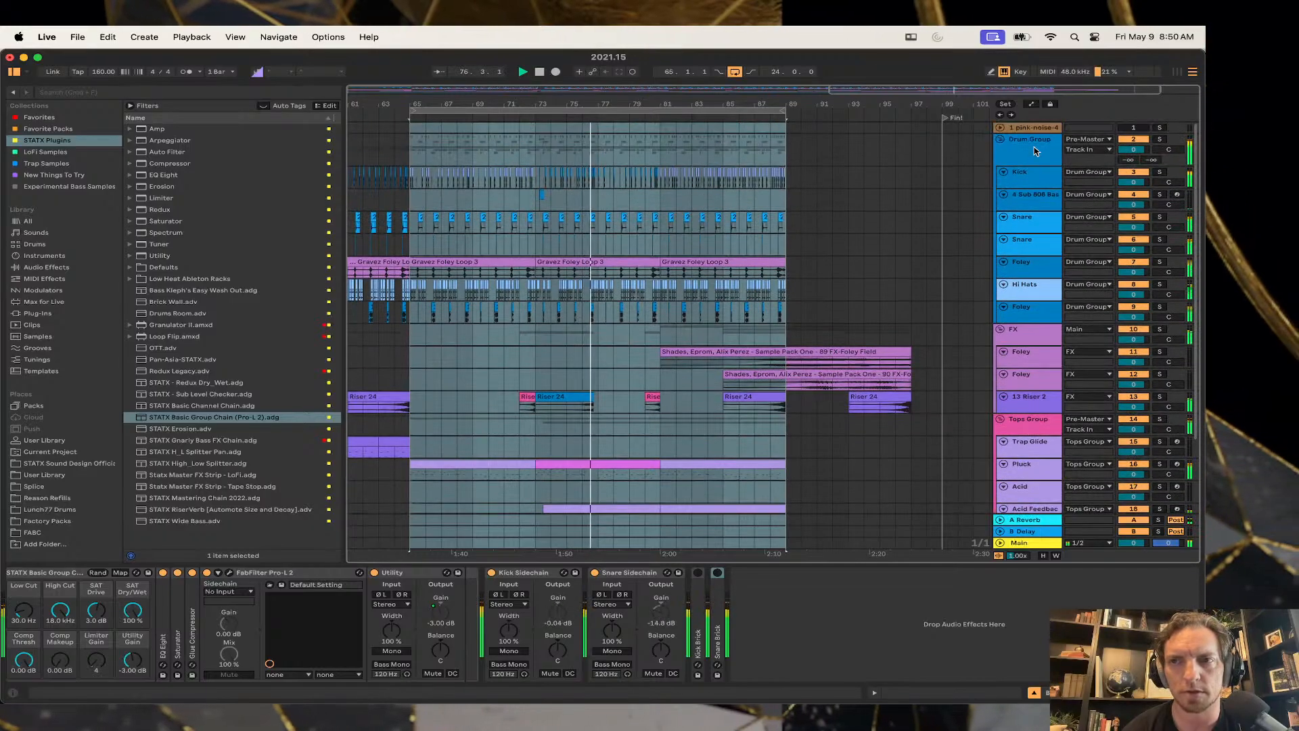
Check the Kick track's Envelope Follower and the Talking 808 bass track's devices, ending on the Bass Group's chain.
left_click(1028, 175)
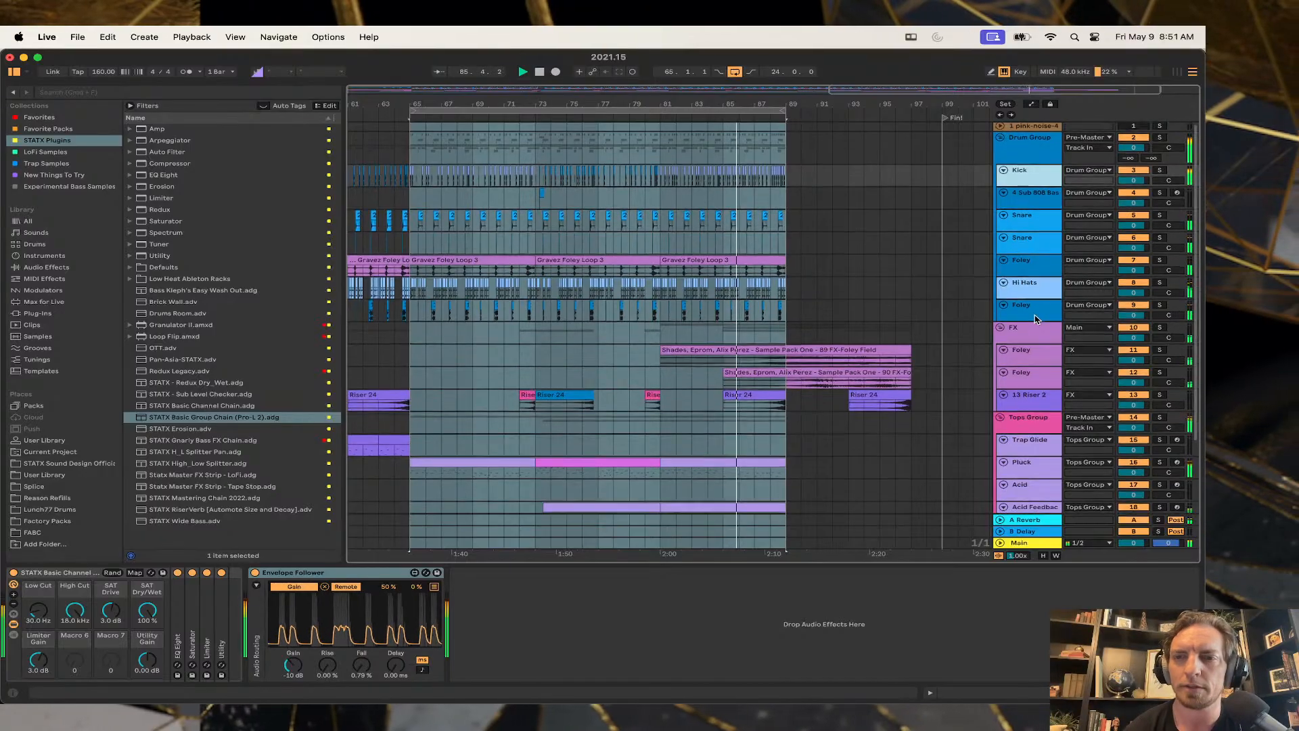
scroll(1035, 319, "down", 2)
scroll(1036, 319, "down", 1)
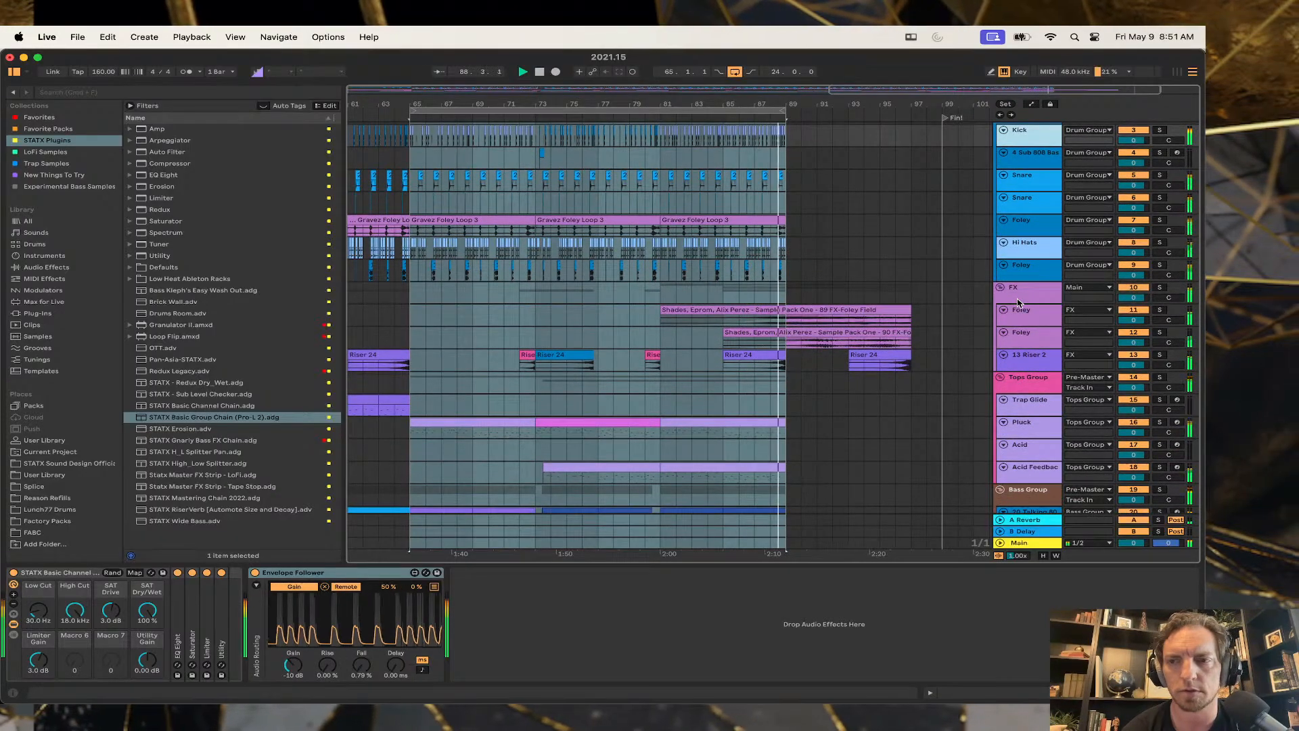
scroll(1020, 302, "down", 3)
left_click(1021, 465)
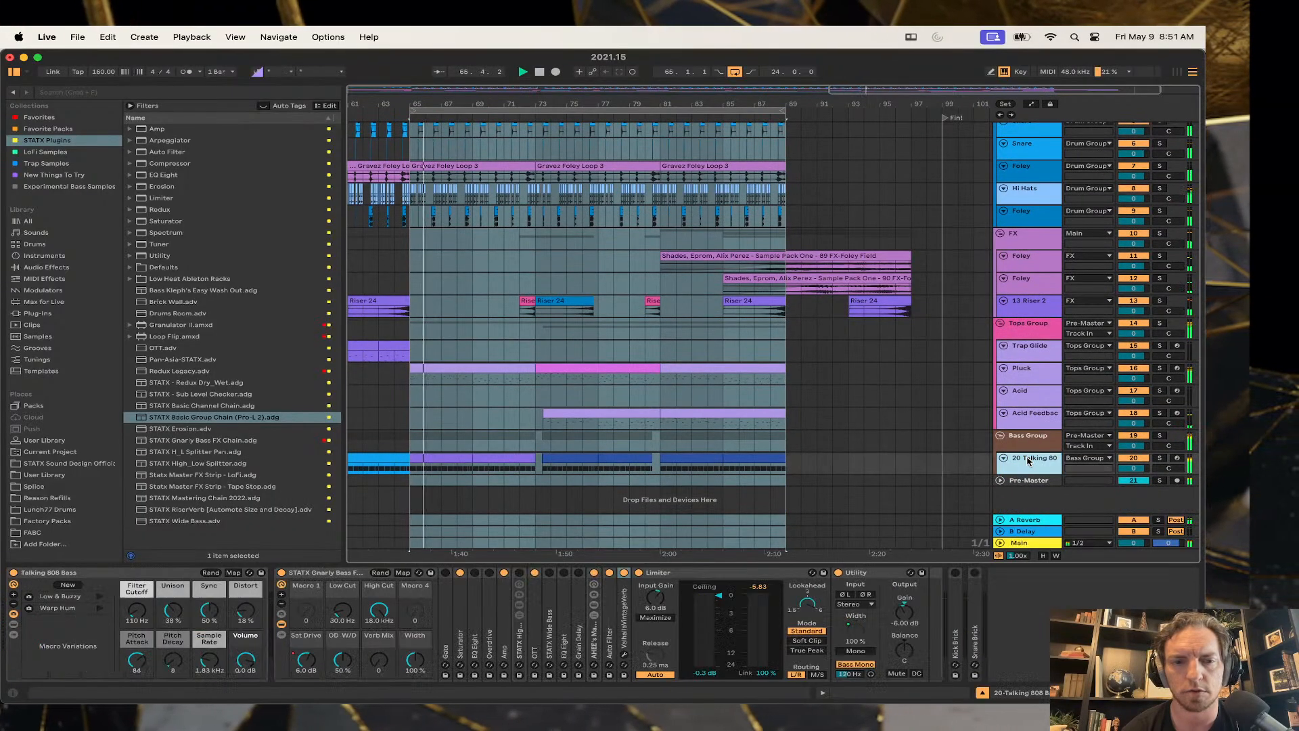
left_click(1028, 438)
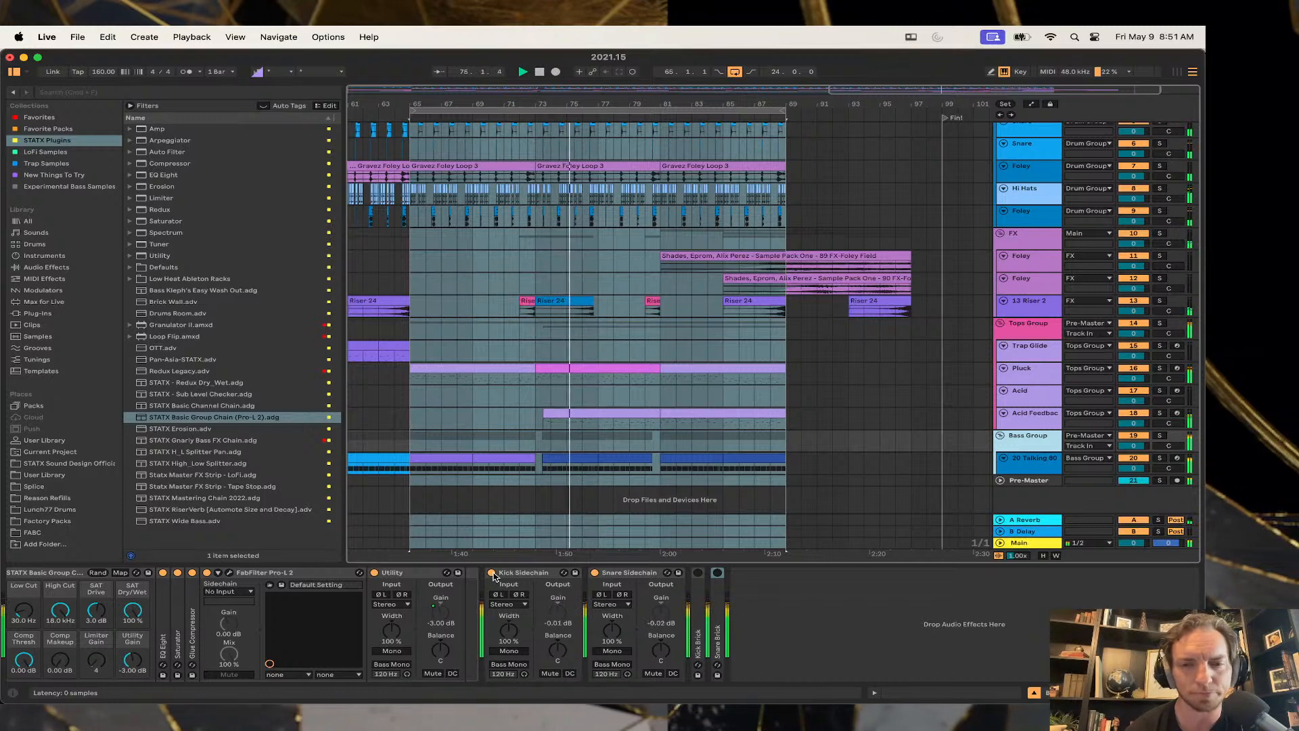
Compare the full mix with the Bass Group's Kick Sidechain and Snare Sidechain Utilities switched off and back on.
left_click(595, 573)
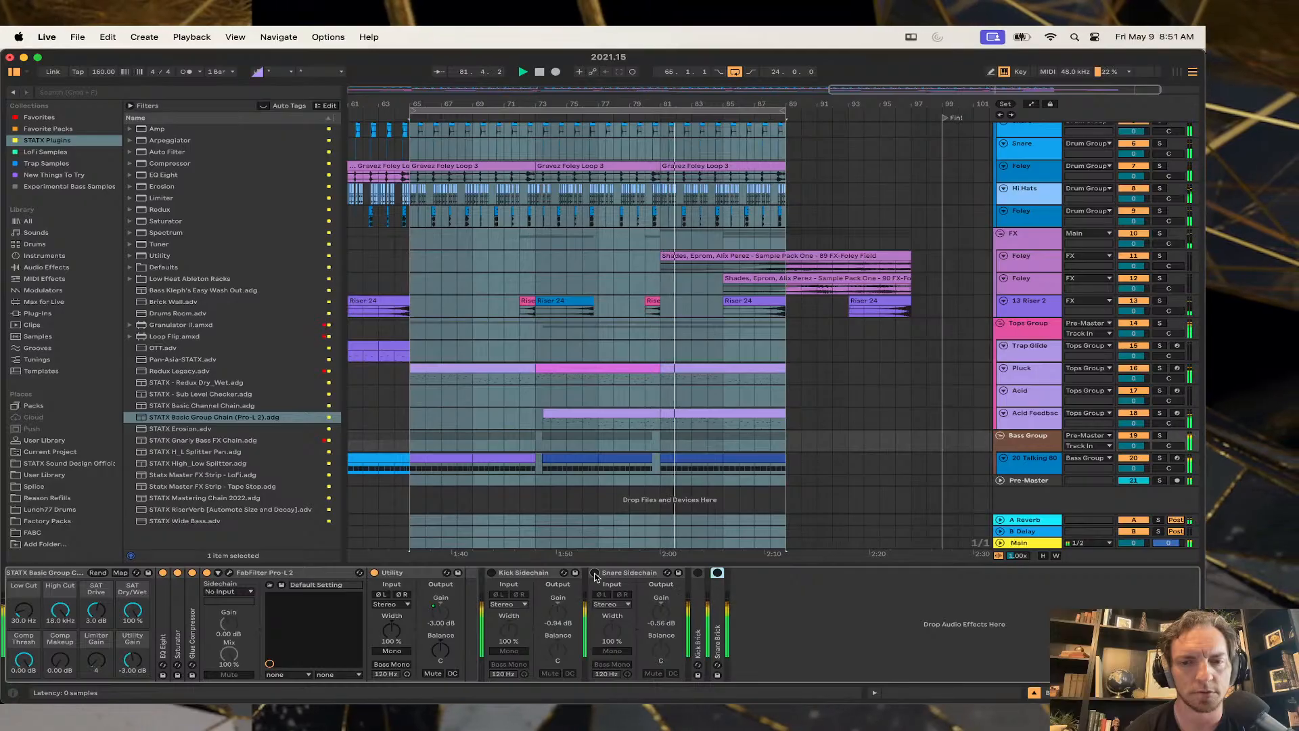
left_click(595, 573)
left_click(491, 573)
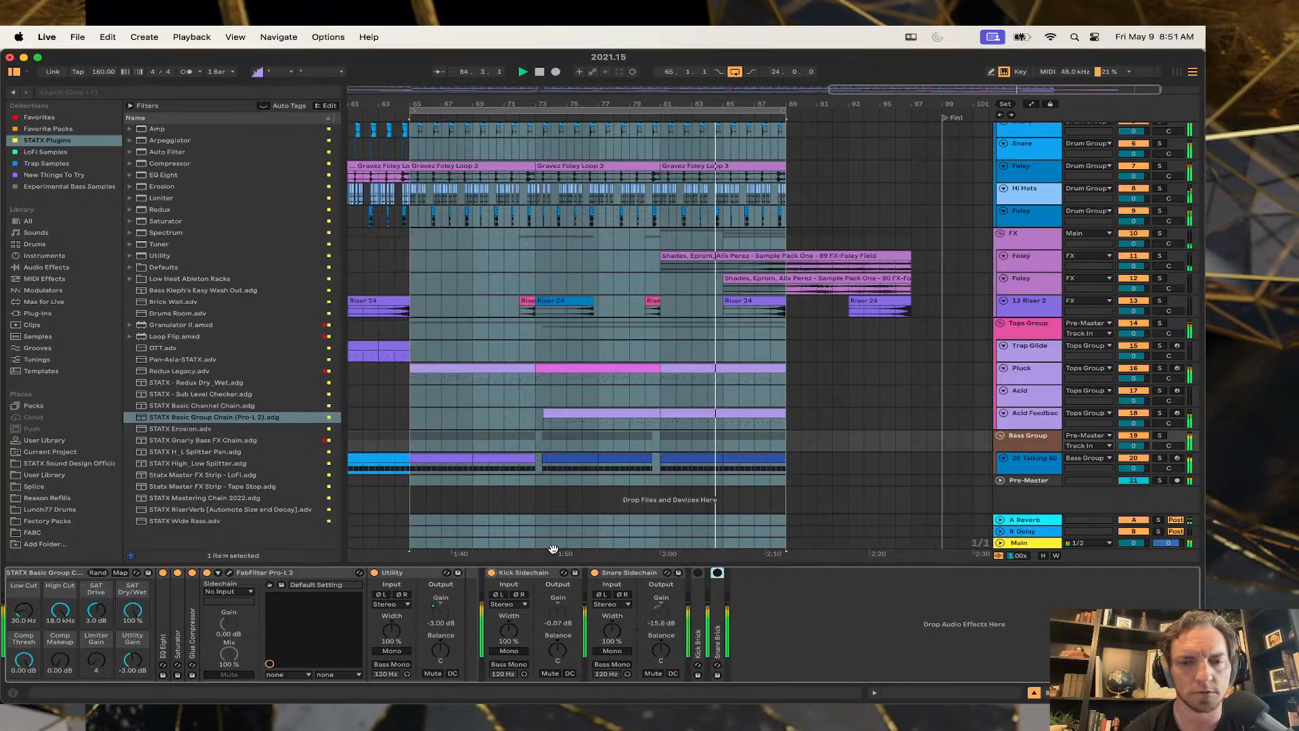
left_click(491, 573)
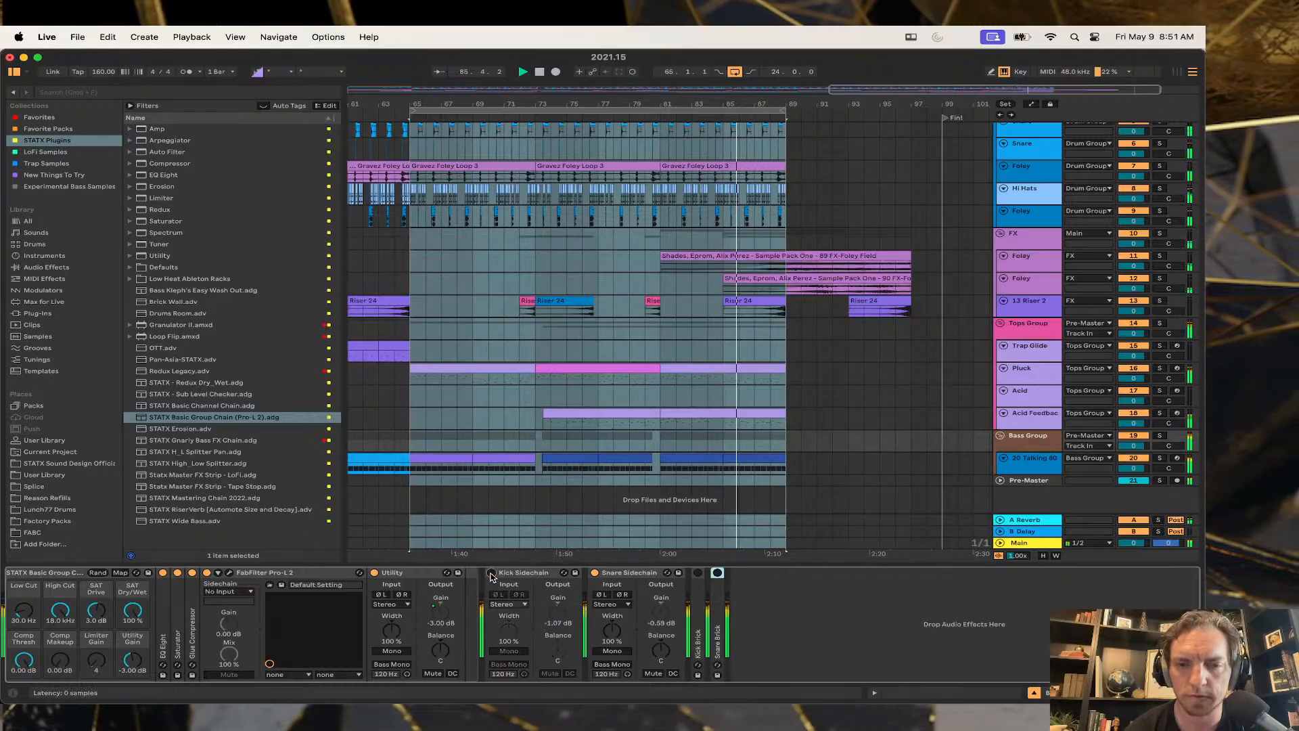
left_click(491, 573)
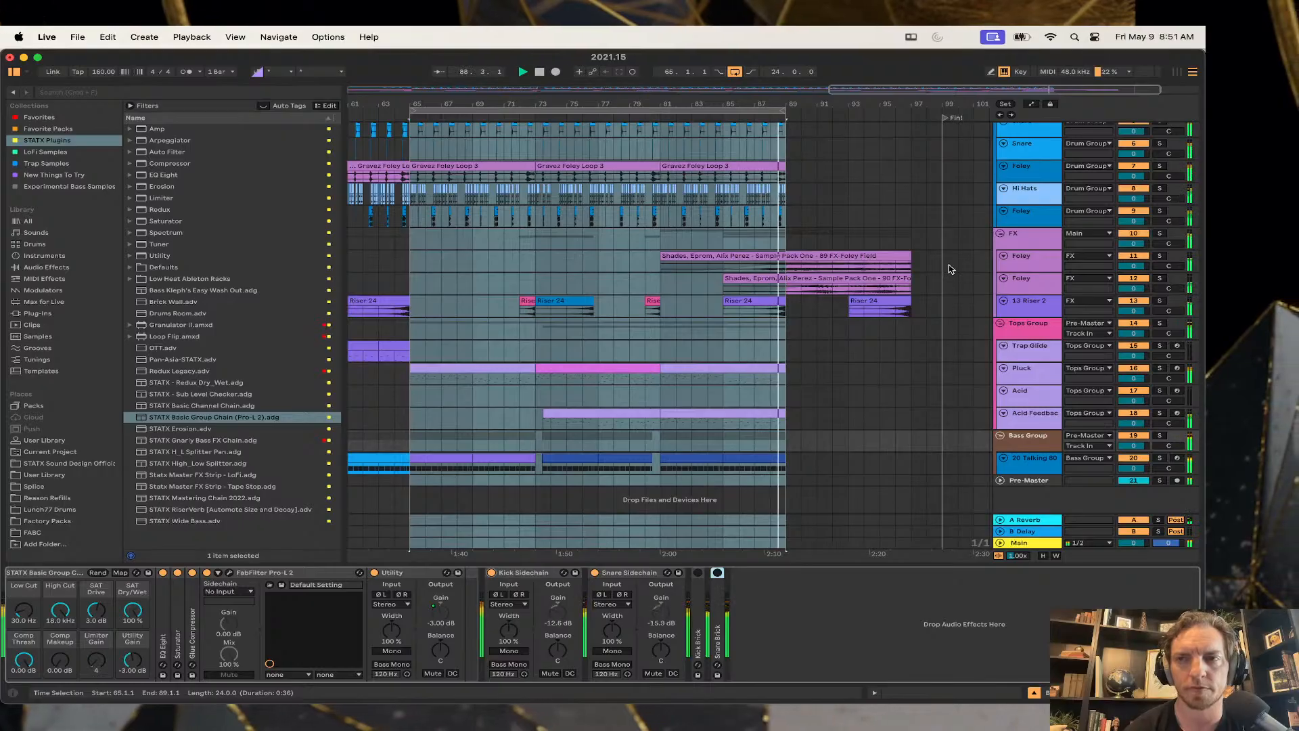
Try the Kick track's Envelope Follower gain at 2.5 dB, -50 dB and -42 dB during playback.
scroll(951, 271, "up", 3)
left_click(1038, 161)
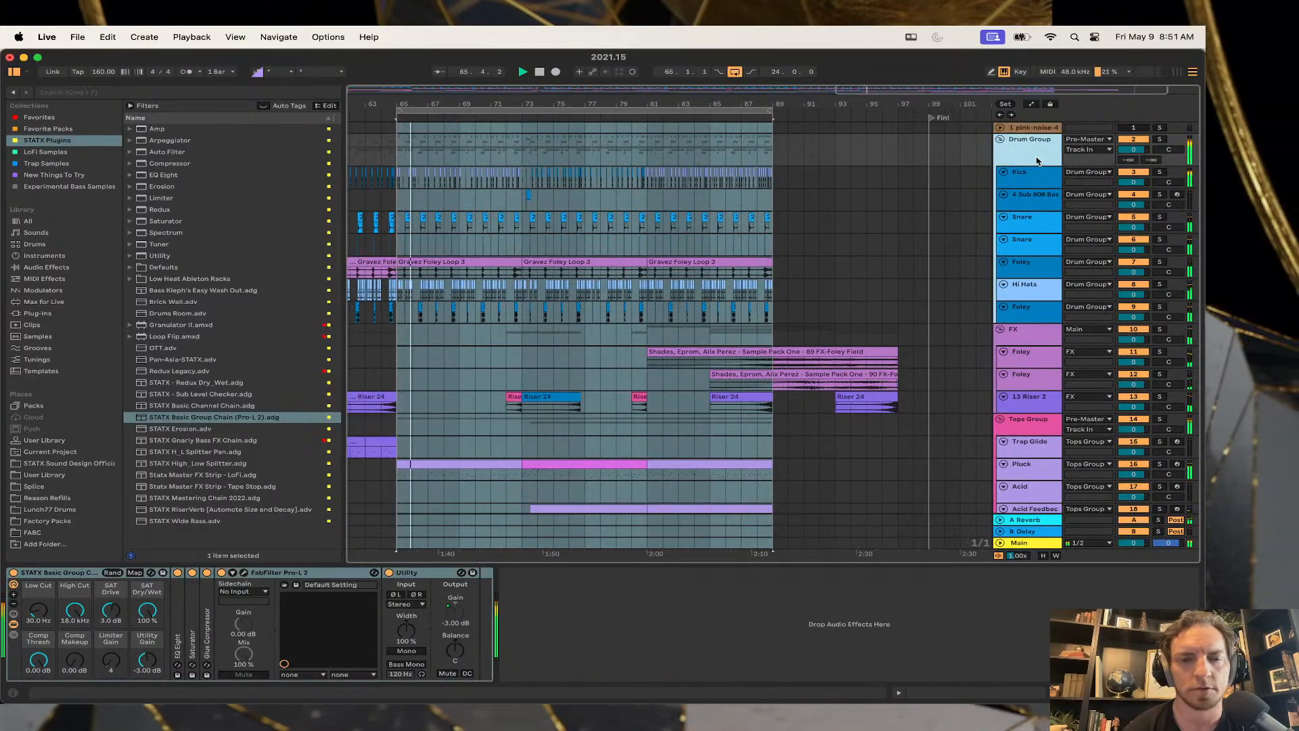
double_click(1037, 161)
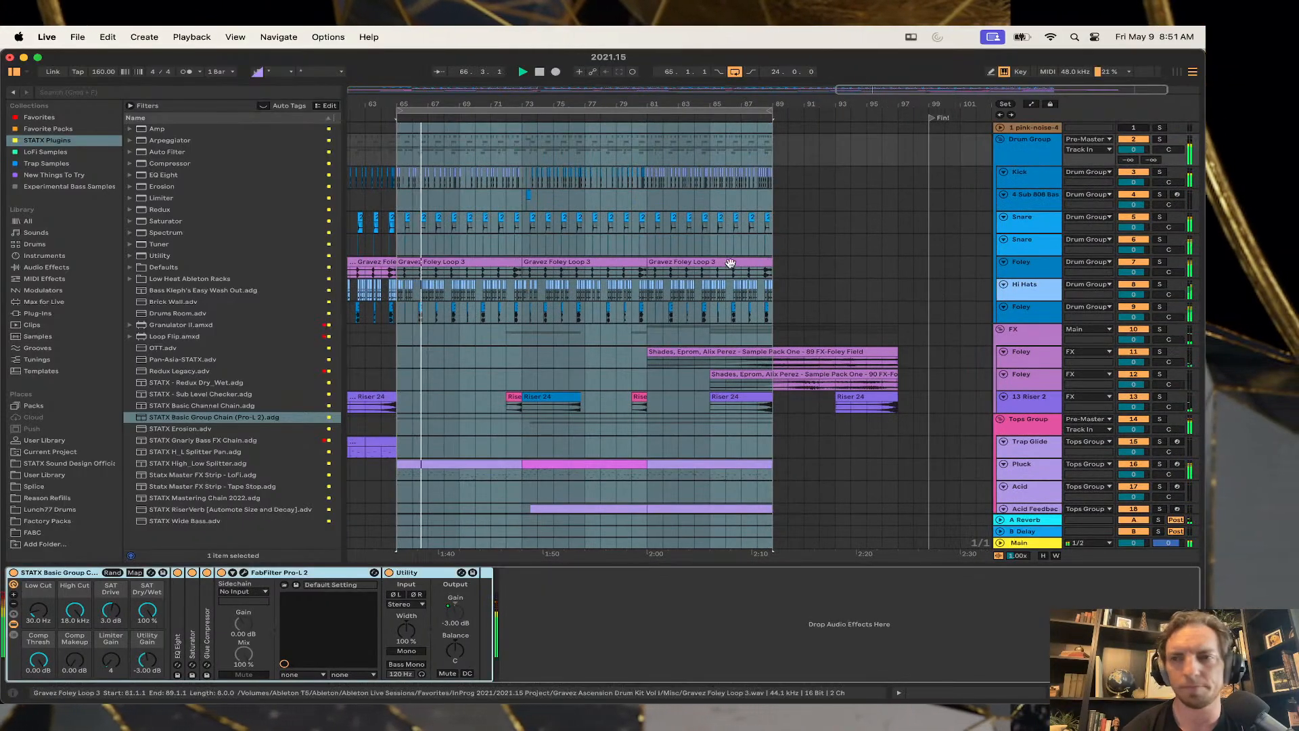
left_click(1028, 178)
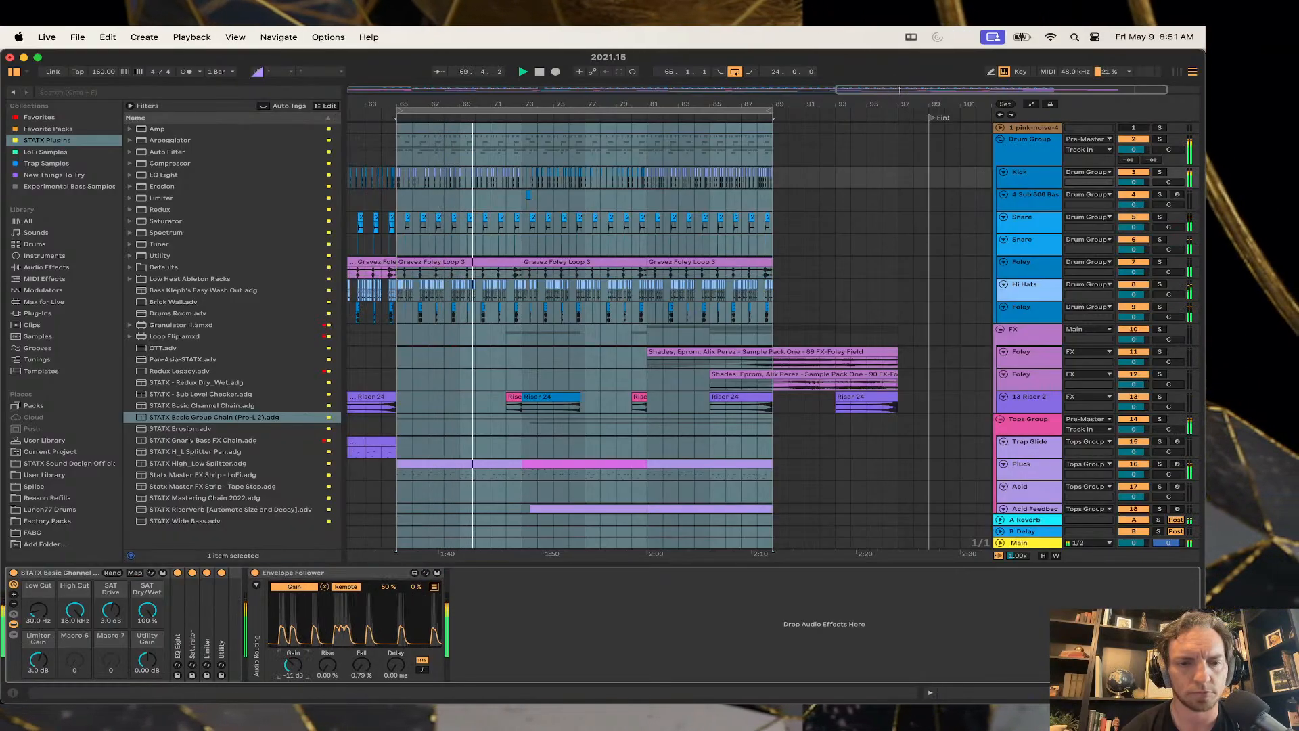
left_click_drag(293, 664, 293, 653)
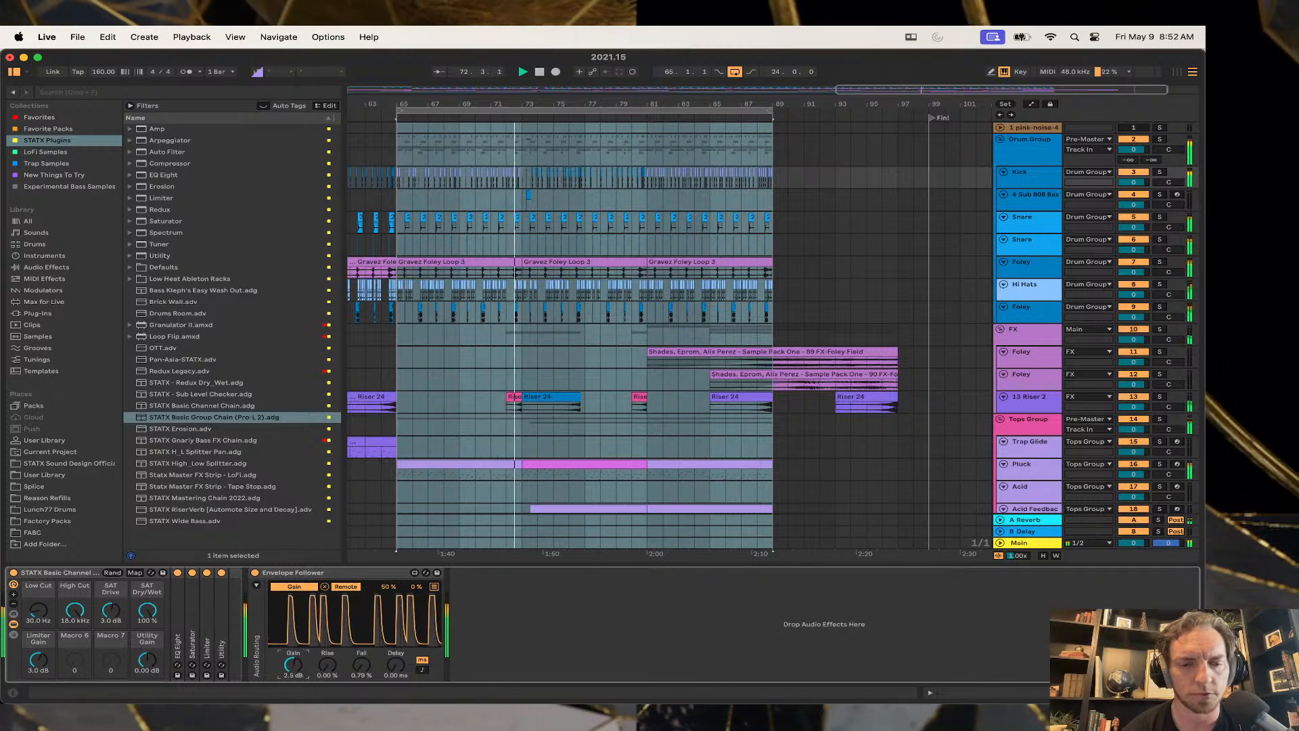
left_click_drag(294, 665, 294, 671)
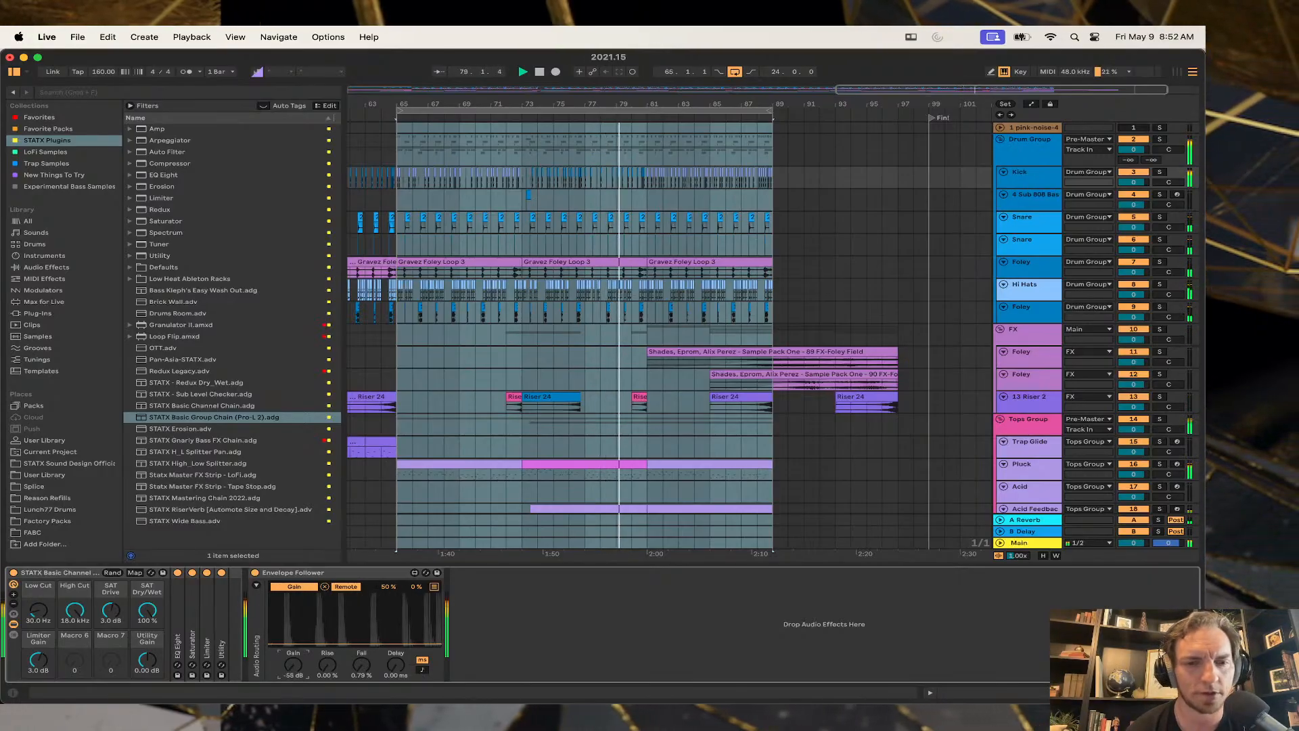
left_click_drag(294, 670, 294, 665)
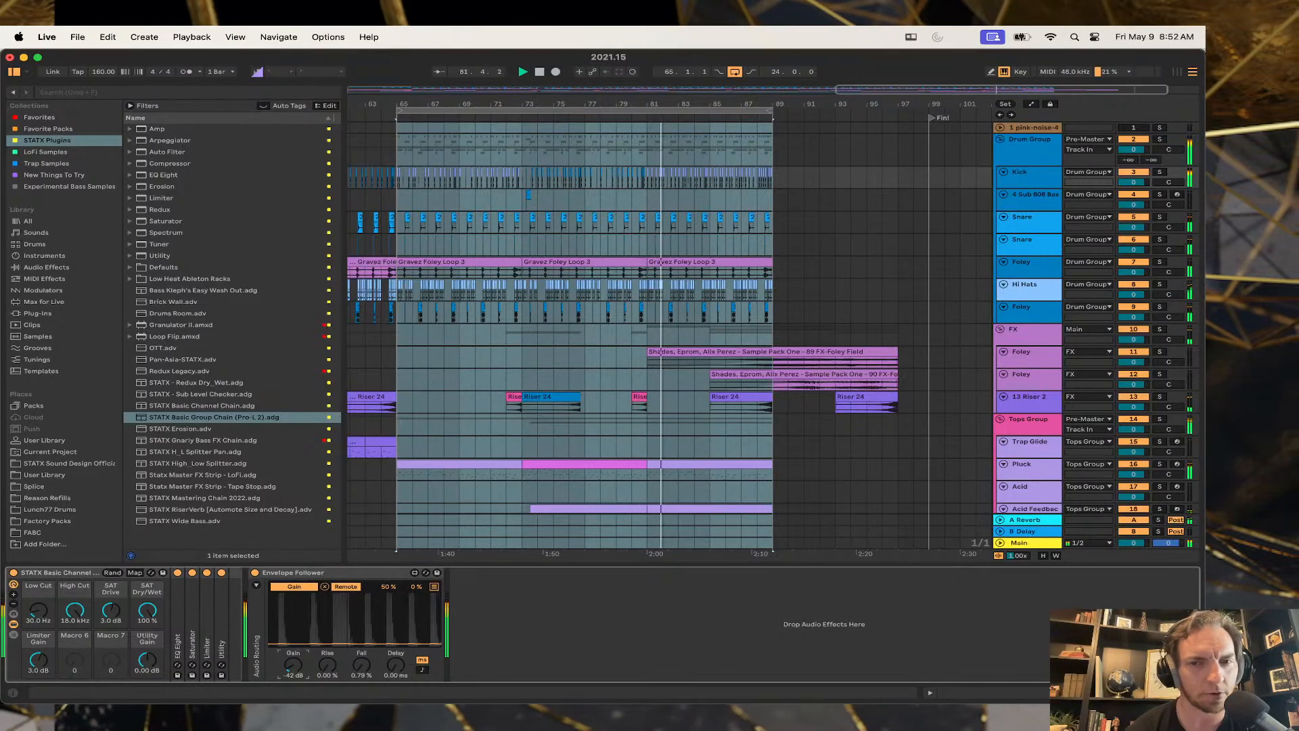
Try the Kick's Envelope Follower gain at -9.4 dB and 3.6 dB.
left_click_drag(293, 665, 293, 653)
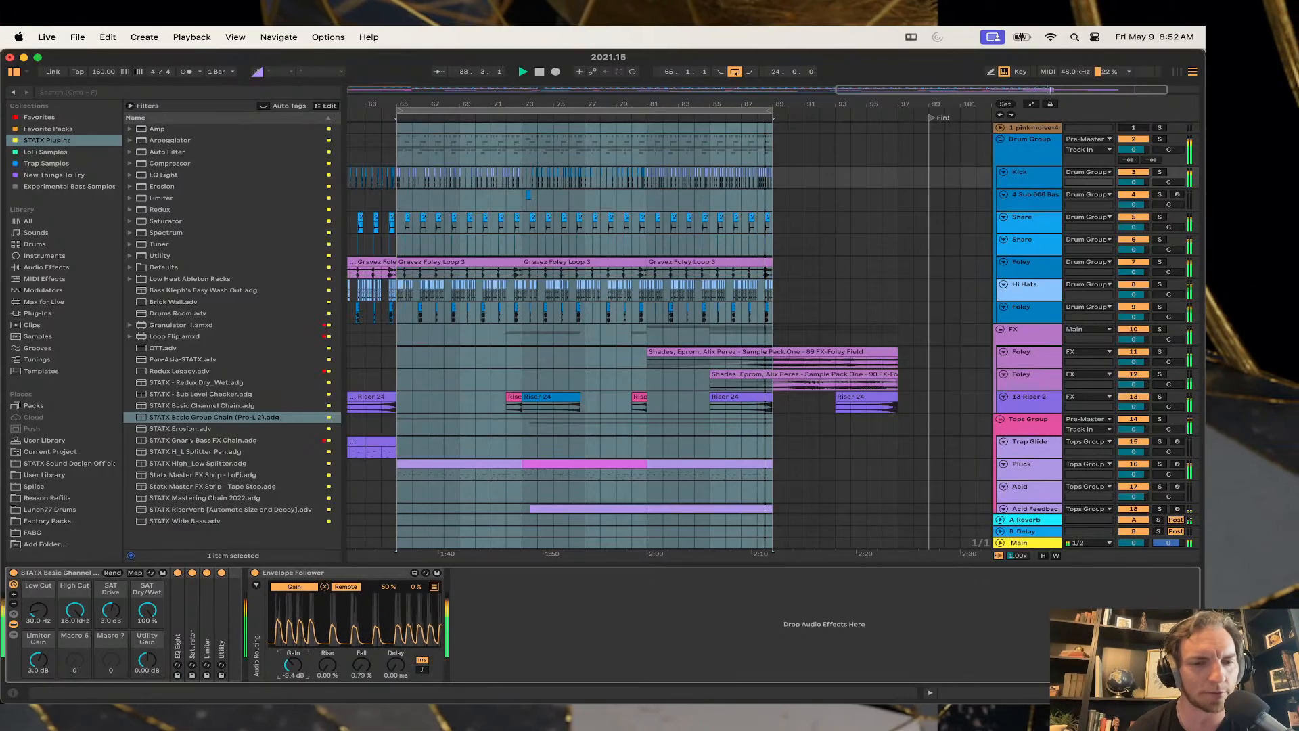
left_click_drag(293, 654, 293, 656)
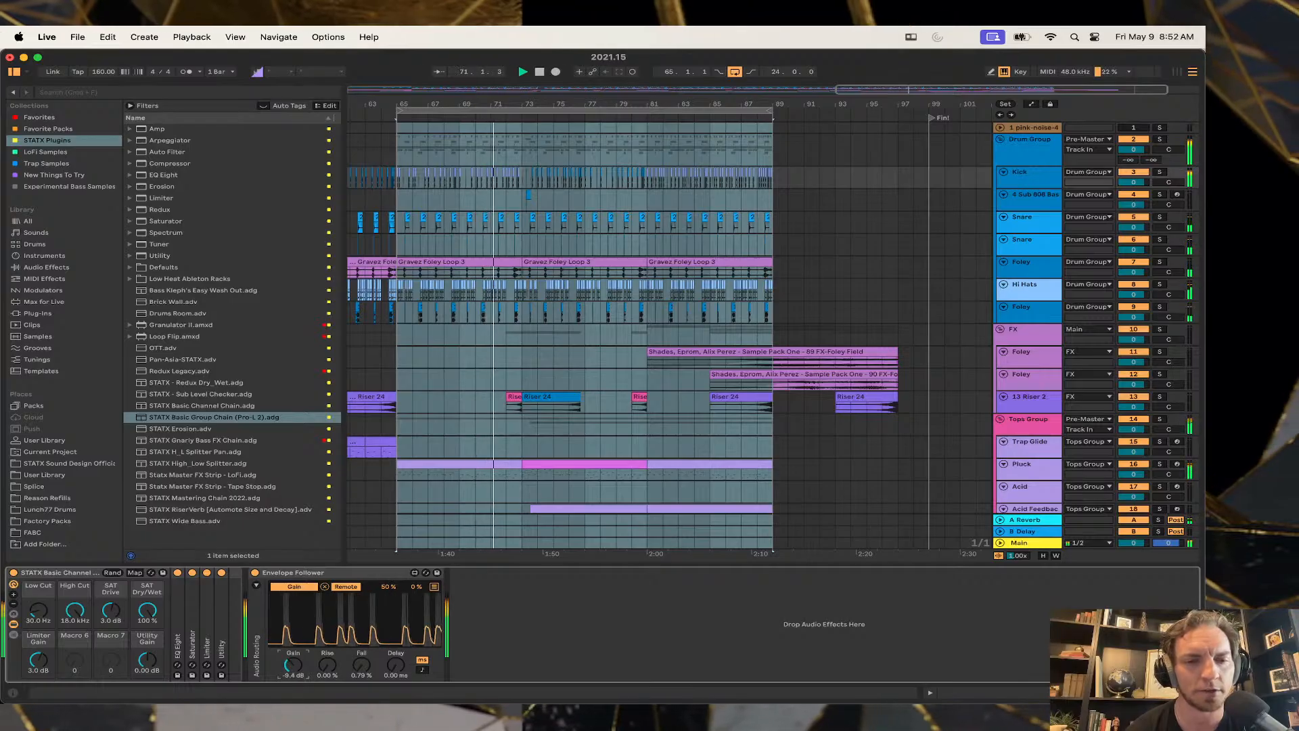
left_click_drag(293, 665, 293, 667)
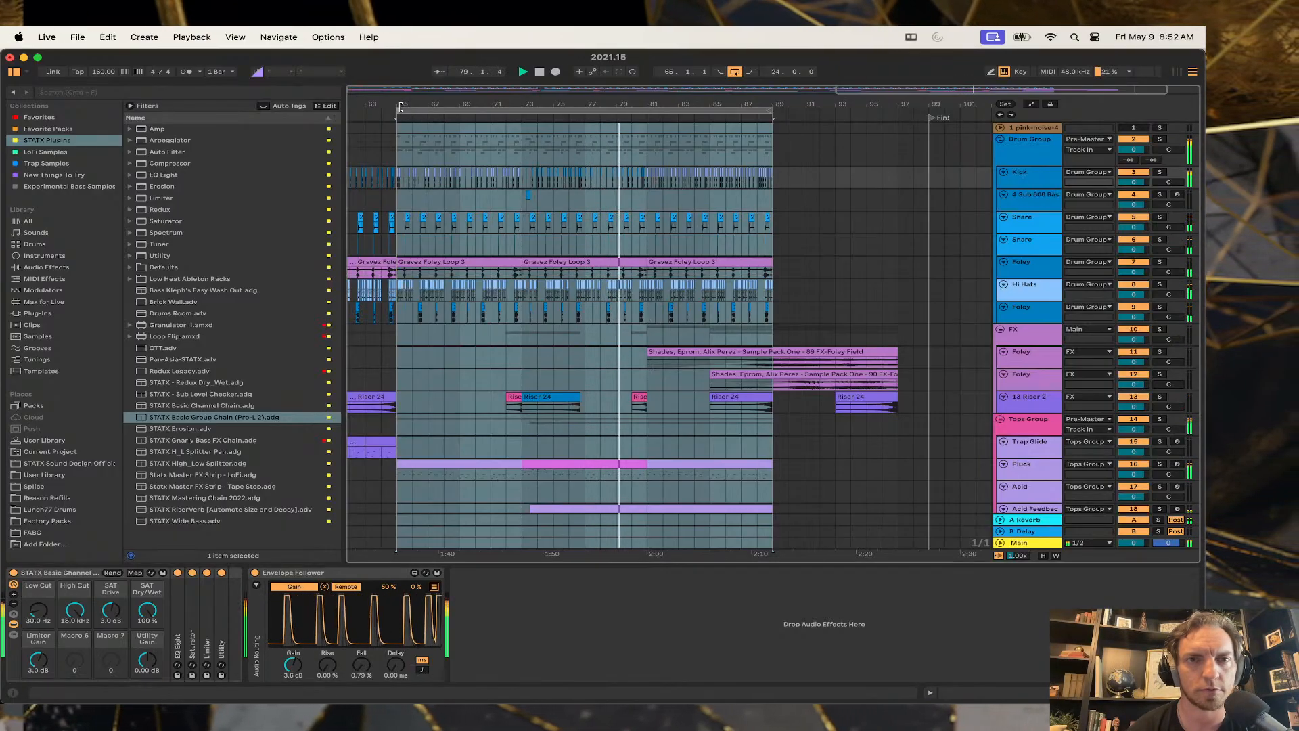
Shorten the arrangement loop to 8 bars and move it to start at bar 65.
left_click_drag(407, 112, 650, 108)
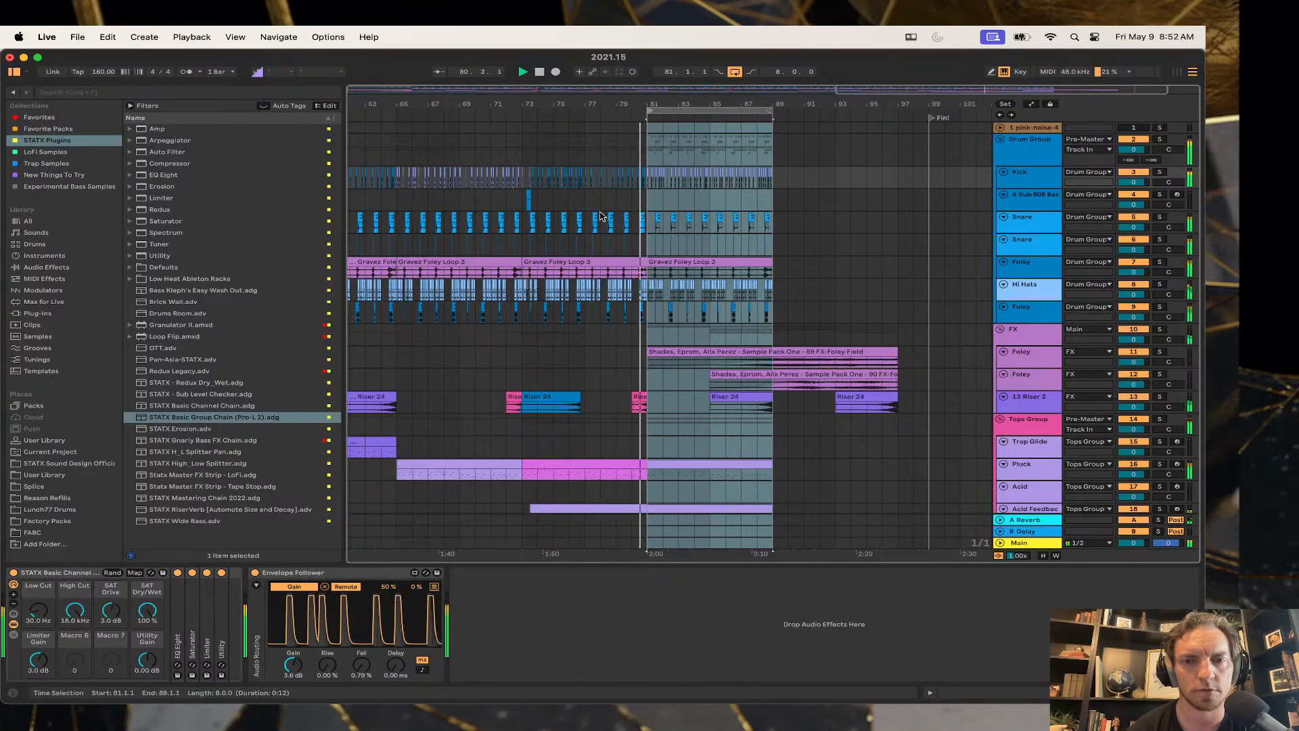
scroll(600, 217, "left", 6)
scroll(600, 217, "right", 4)
scroll(599, 217, "right", 1)
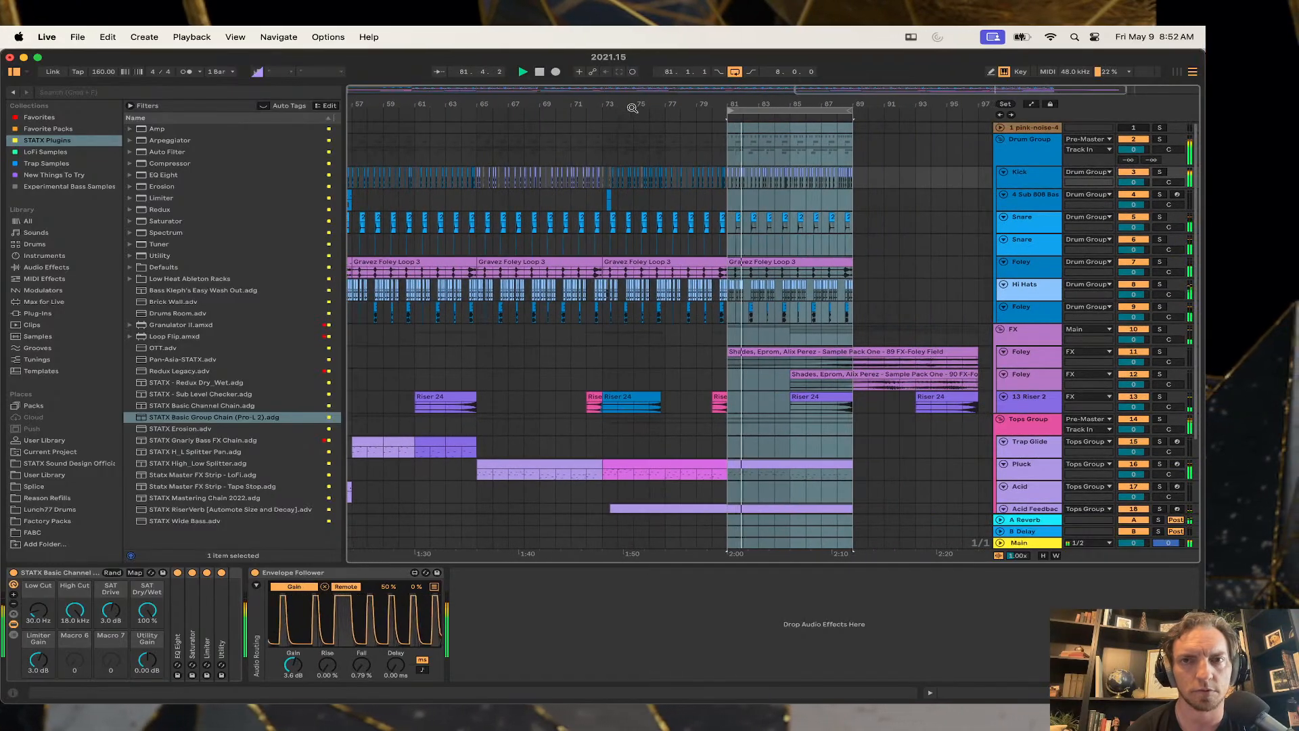
left_click_drag(635, 106, 668, 99)
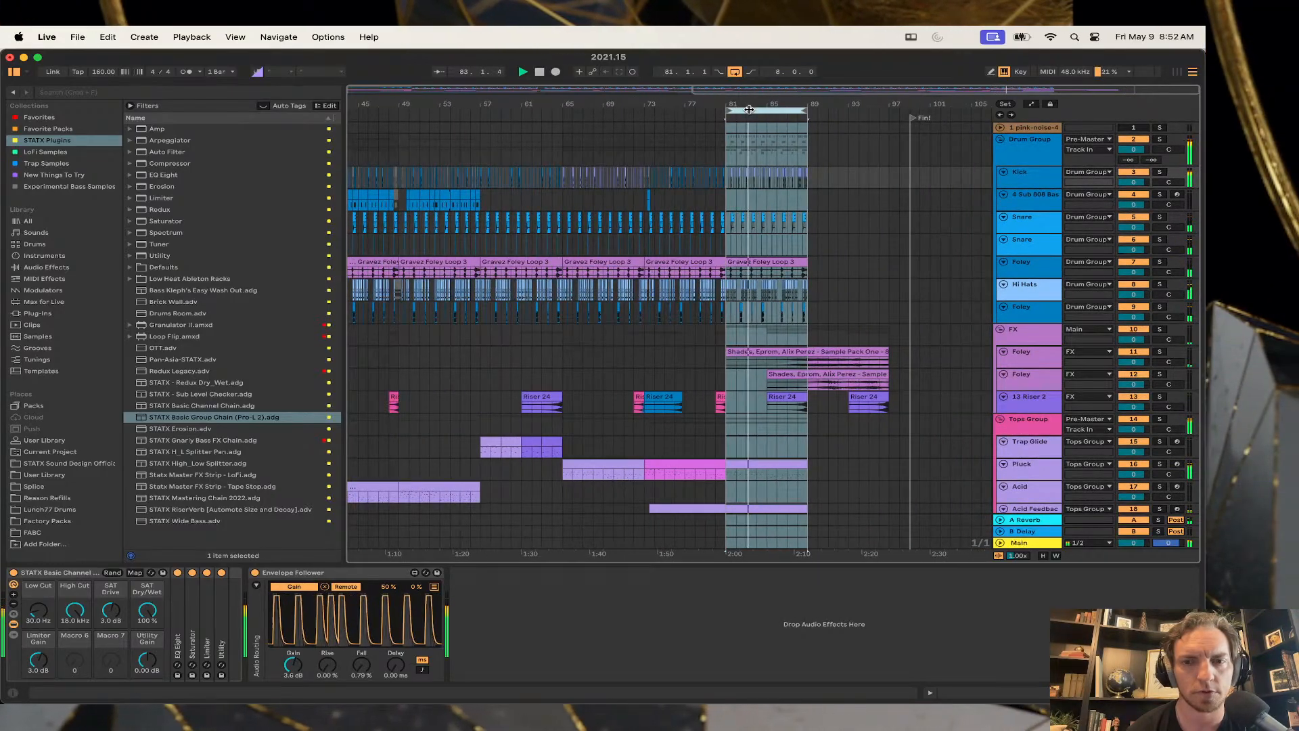
left_click_drag(749, 110, 592, 111)
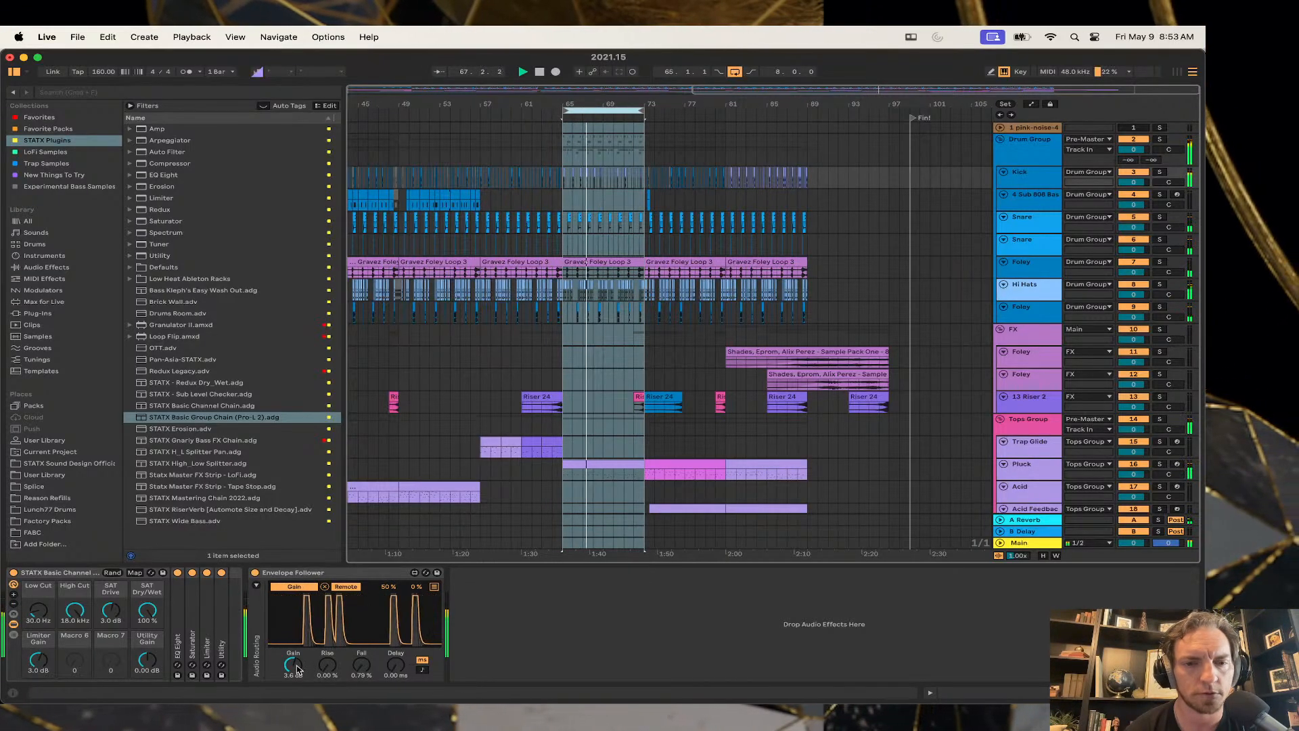
Set the Kick's Envelope Follower gain to -0.3 dB after auditioning lower values against the 8-bar loop.
left_click_drag(294, 662, 294, 666)
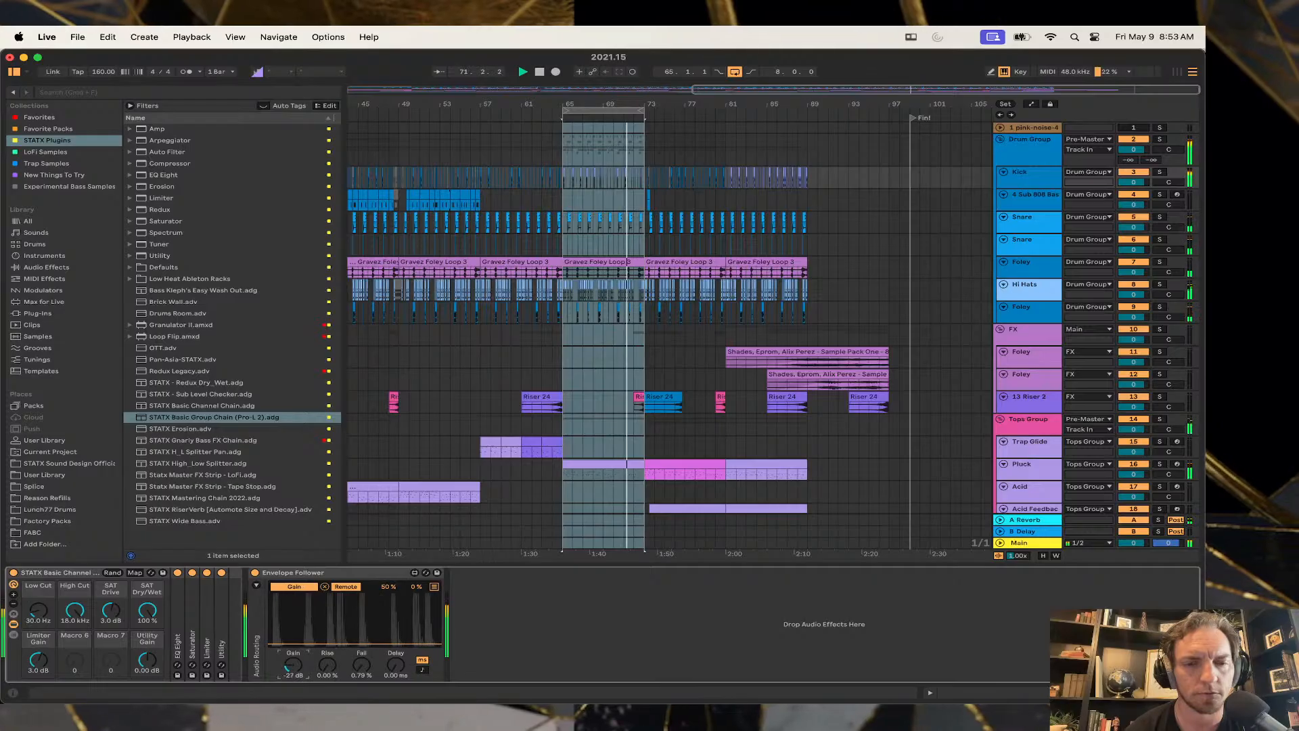
left_click_drag(293, 665, 293, 638)
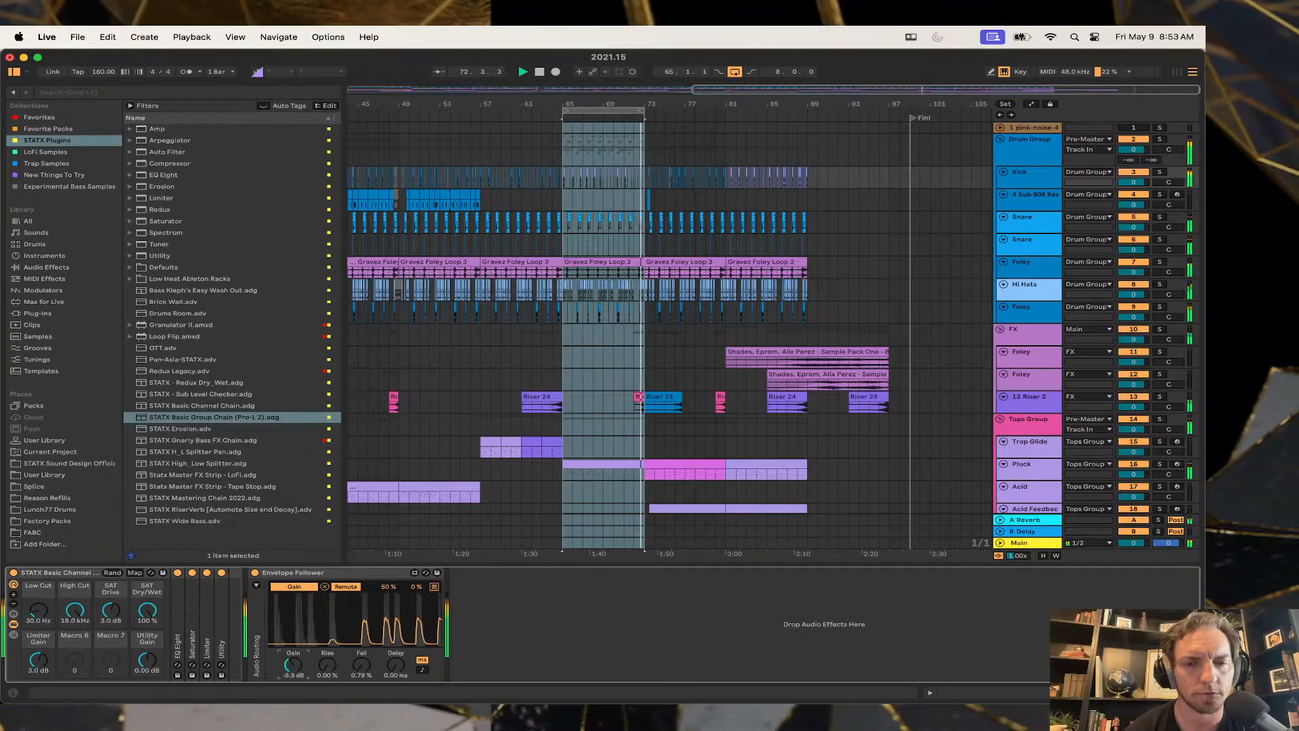
left_click_drag(294, 667, 294, 664)
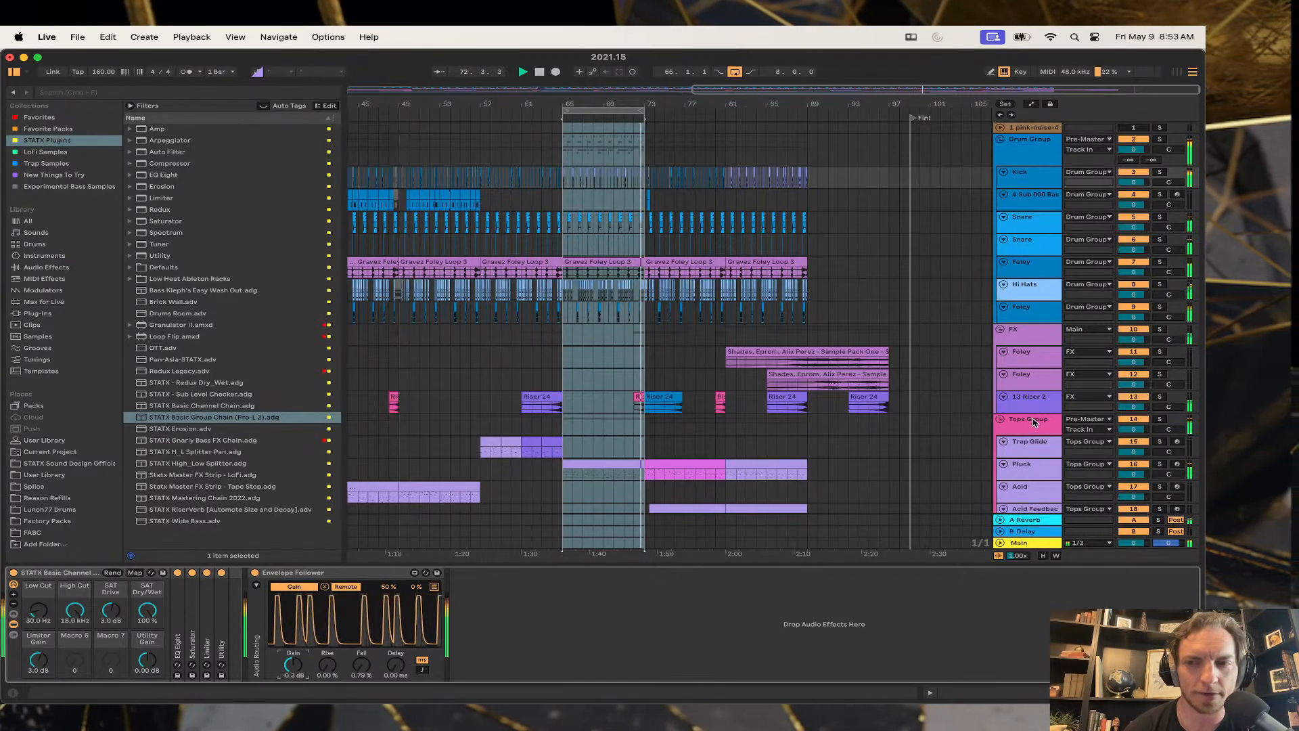
Check the Talking 808 bass track's devices and how the Bass Group's Kick Sidechain Utility responds to the kick.
scroll(1034, 423, "down", 5)
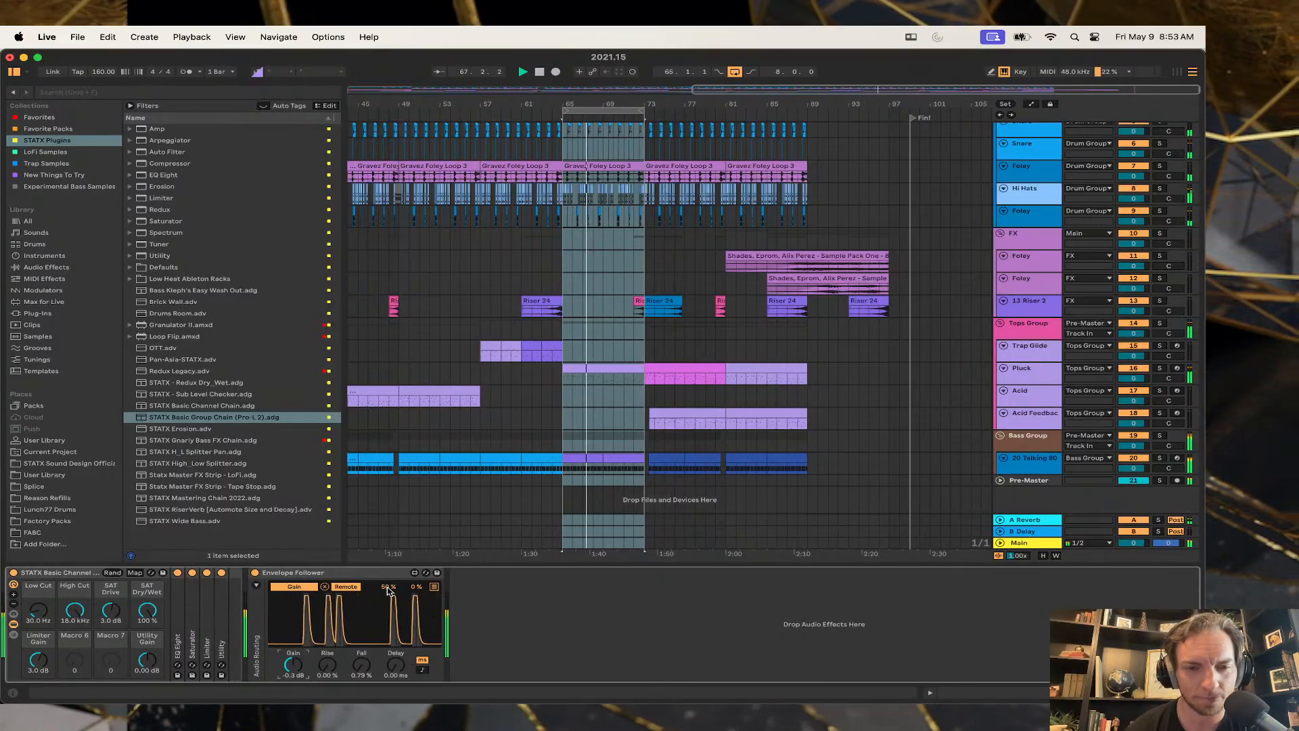
left_click(1026, 473)
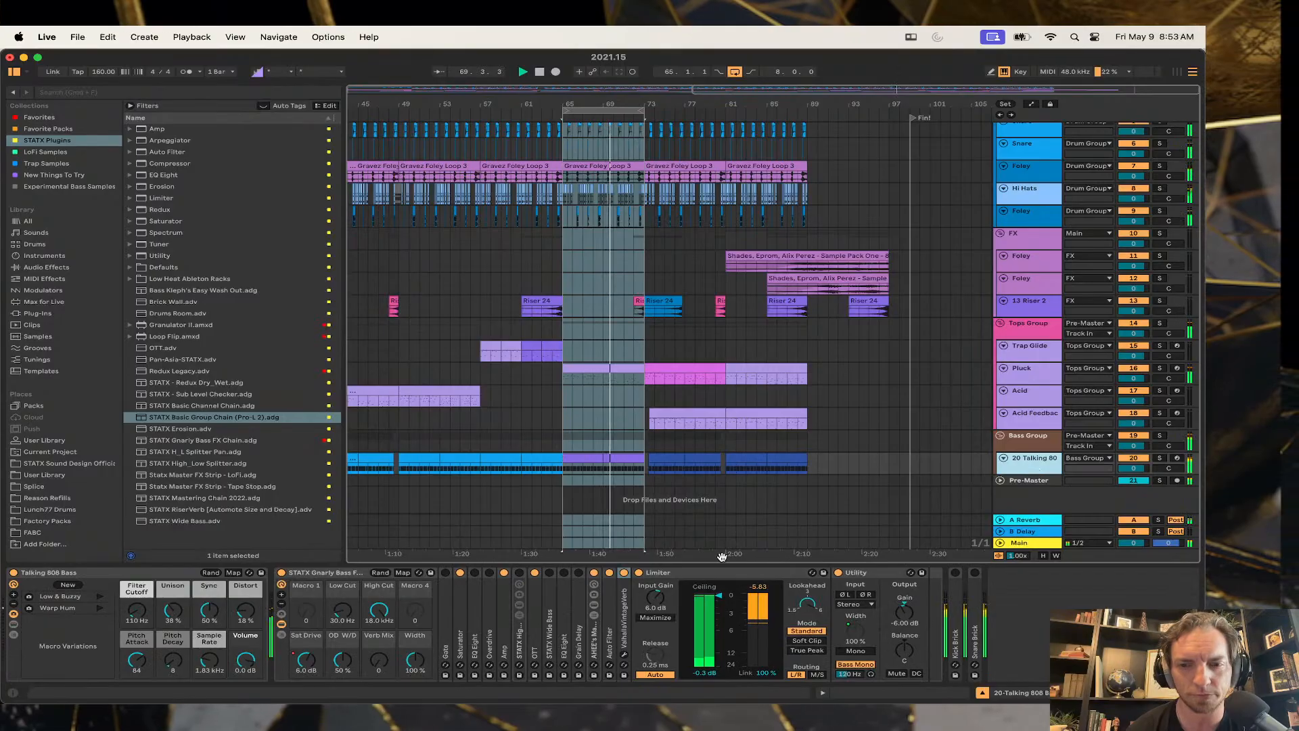
left_click(1017, 446)
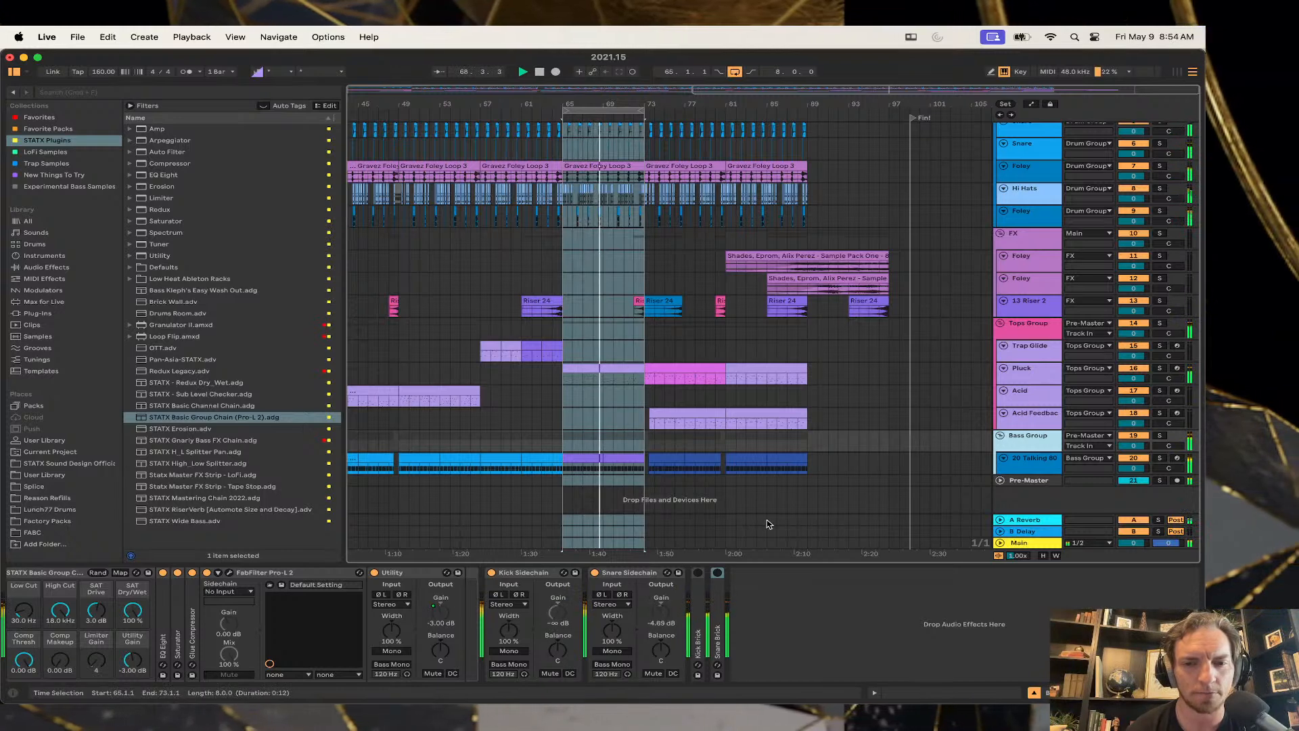
scroll(1045, 169, "up", 1)
scroll(1046, 169, "up", 3)
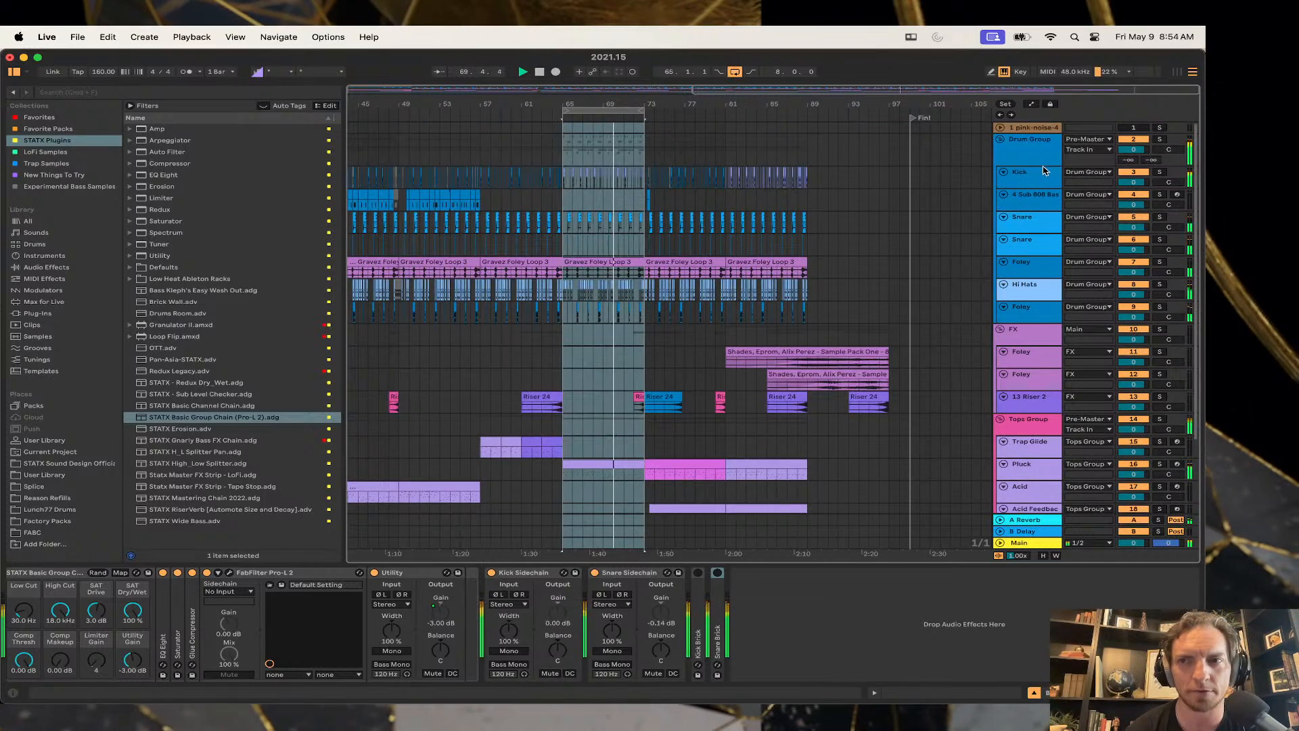
On the Kick track's Envelope Follower, audition a longer Fall, reset it to 0.00 %, and set Delay to 35.4 ms.
left_click(1027, 175)
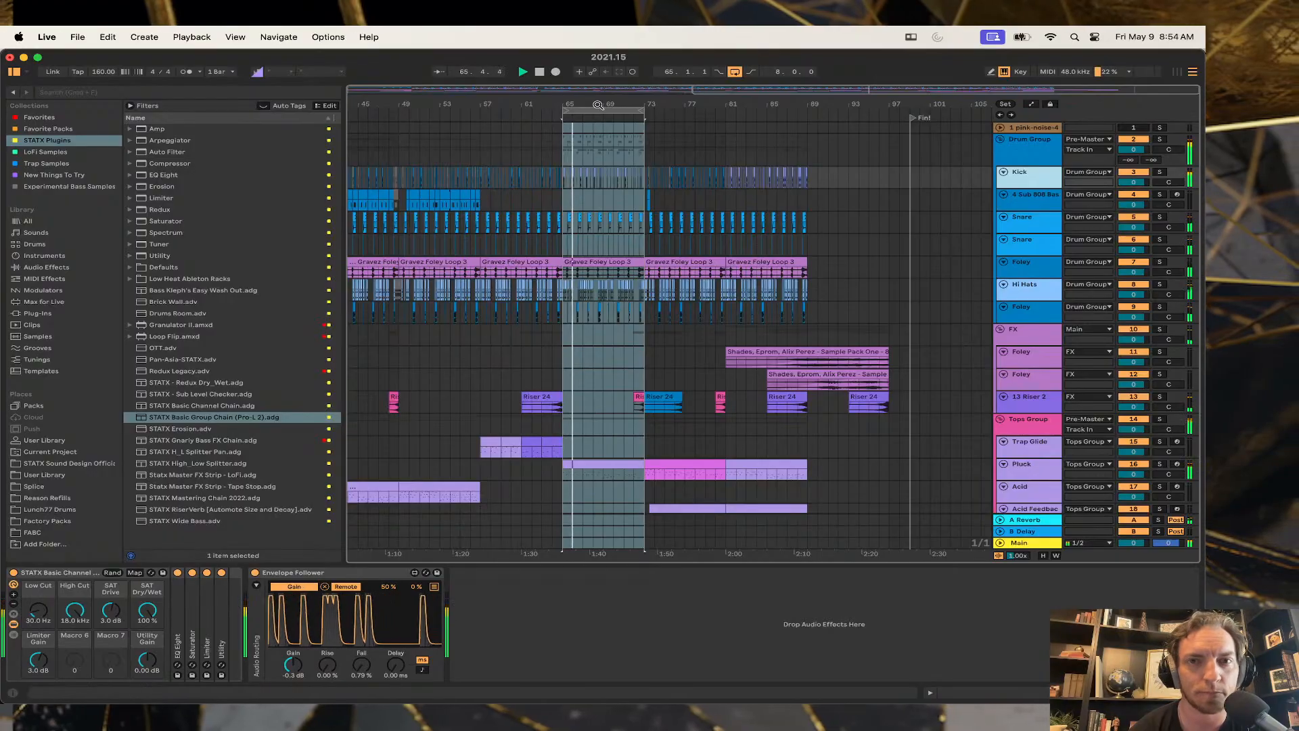
left_click_drag(599, 105, 601, 108)
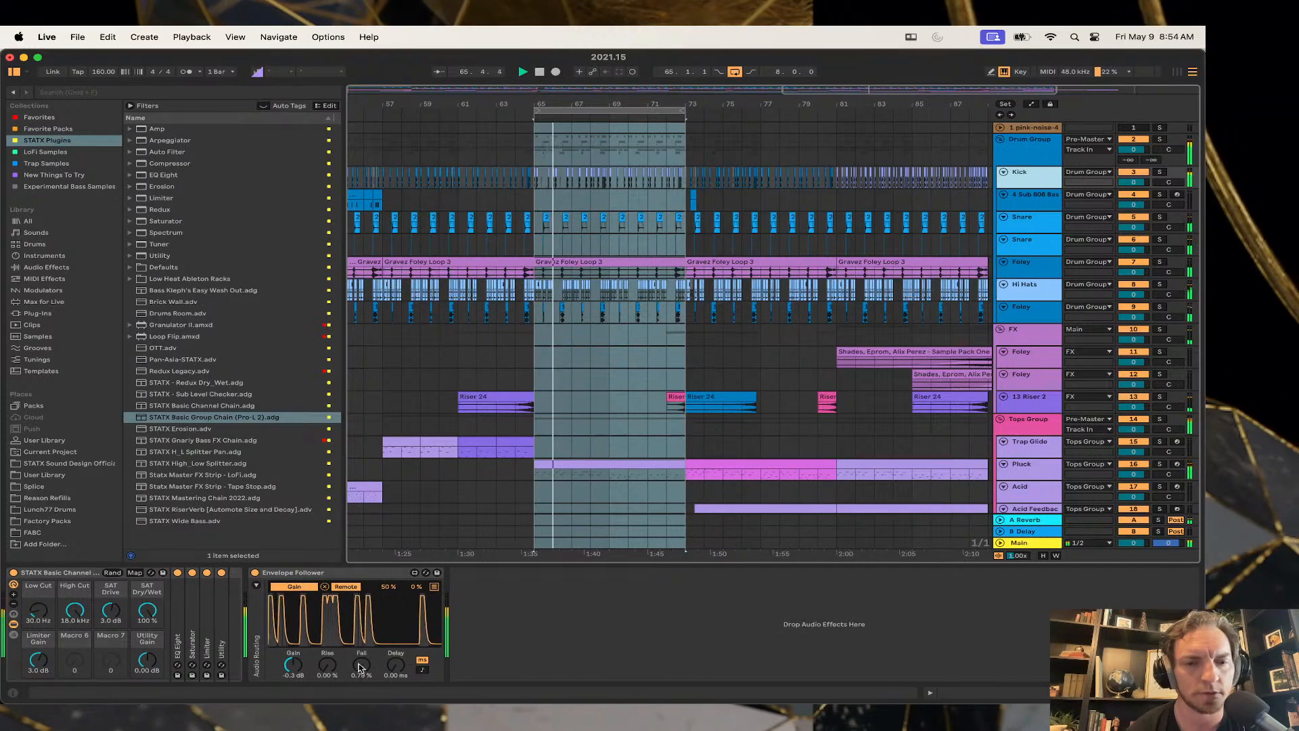
left_click_drag(362, 665, 361, 633)
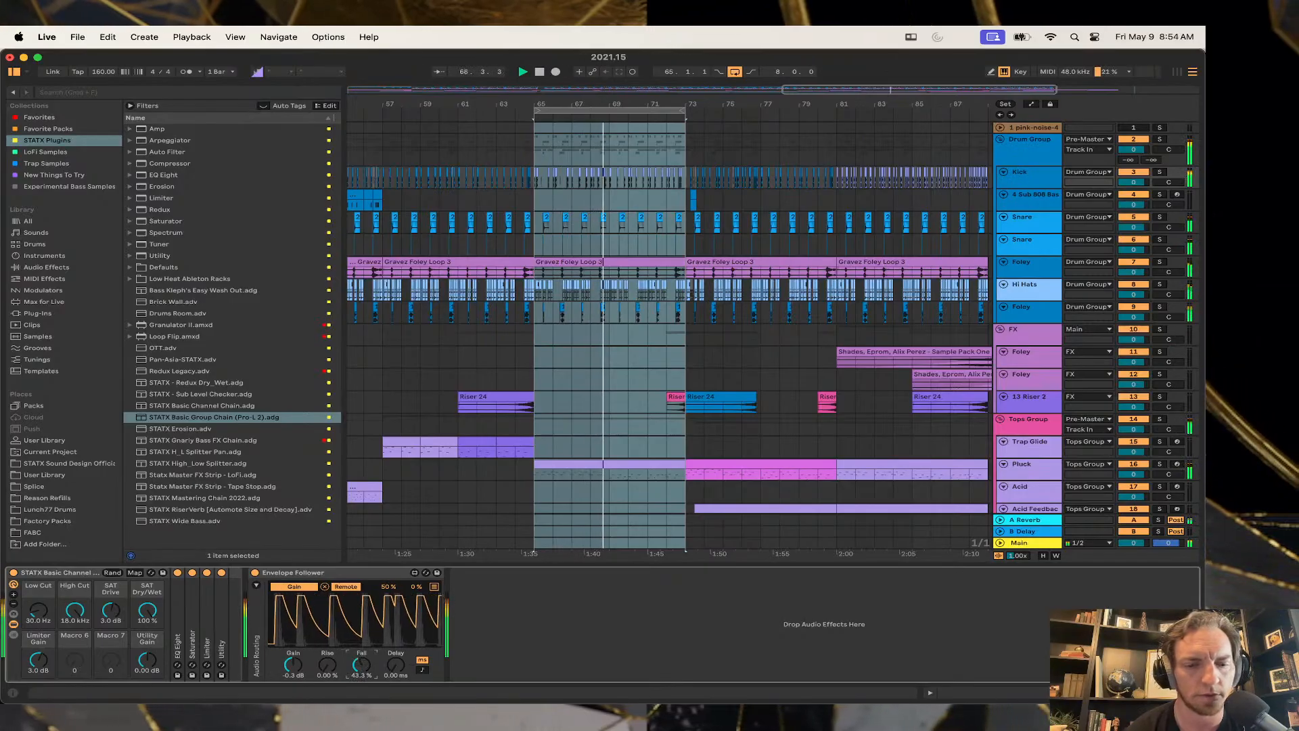
double_click(360, 665)
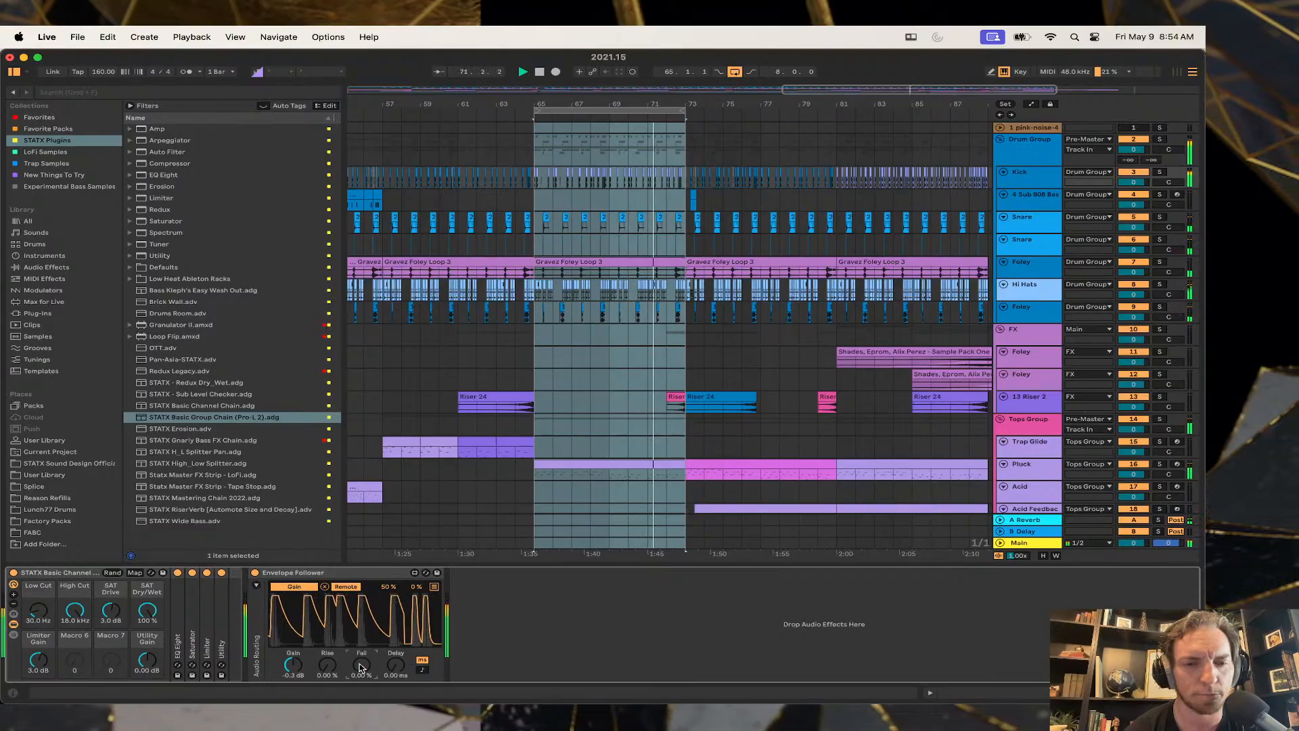
left_click_drag(387, 671, 387, 666)
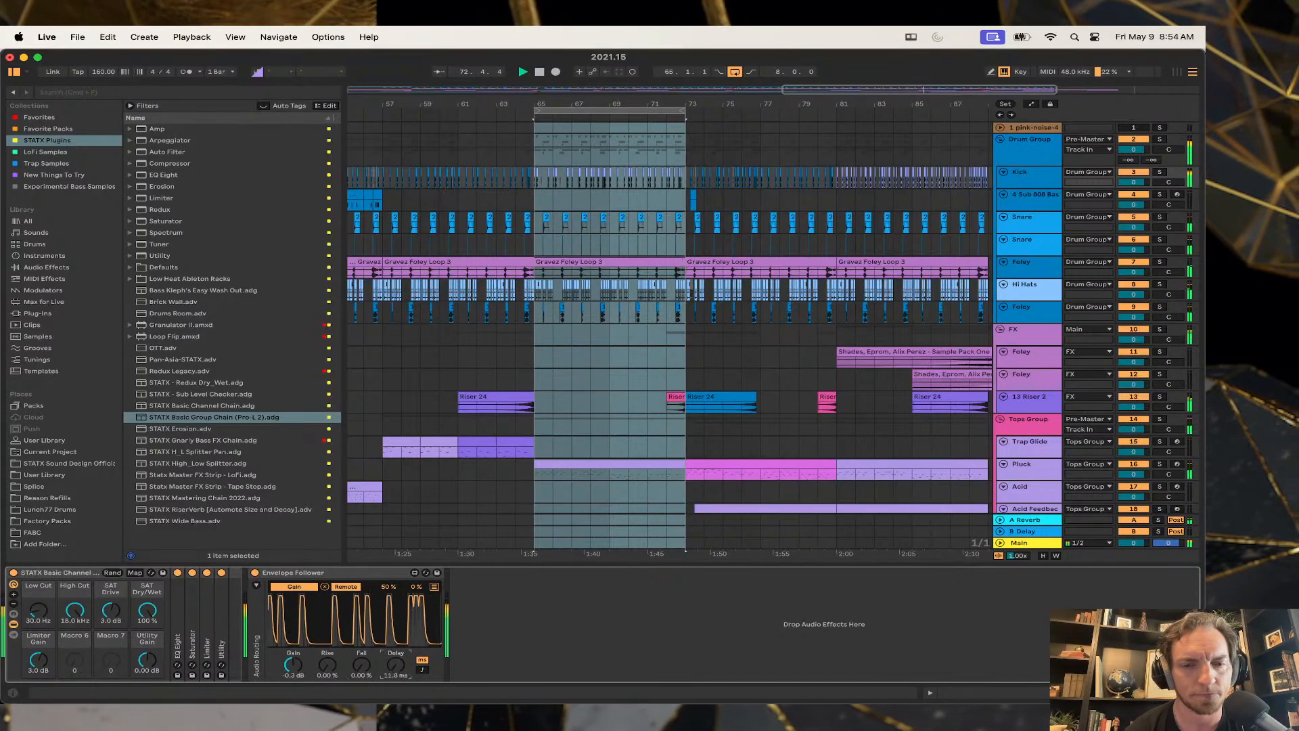
Select the time range of the loop from bar 65 to bar 73 across all tracks.
left_click(618, 107)
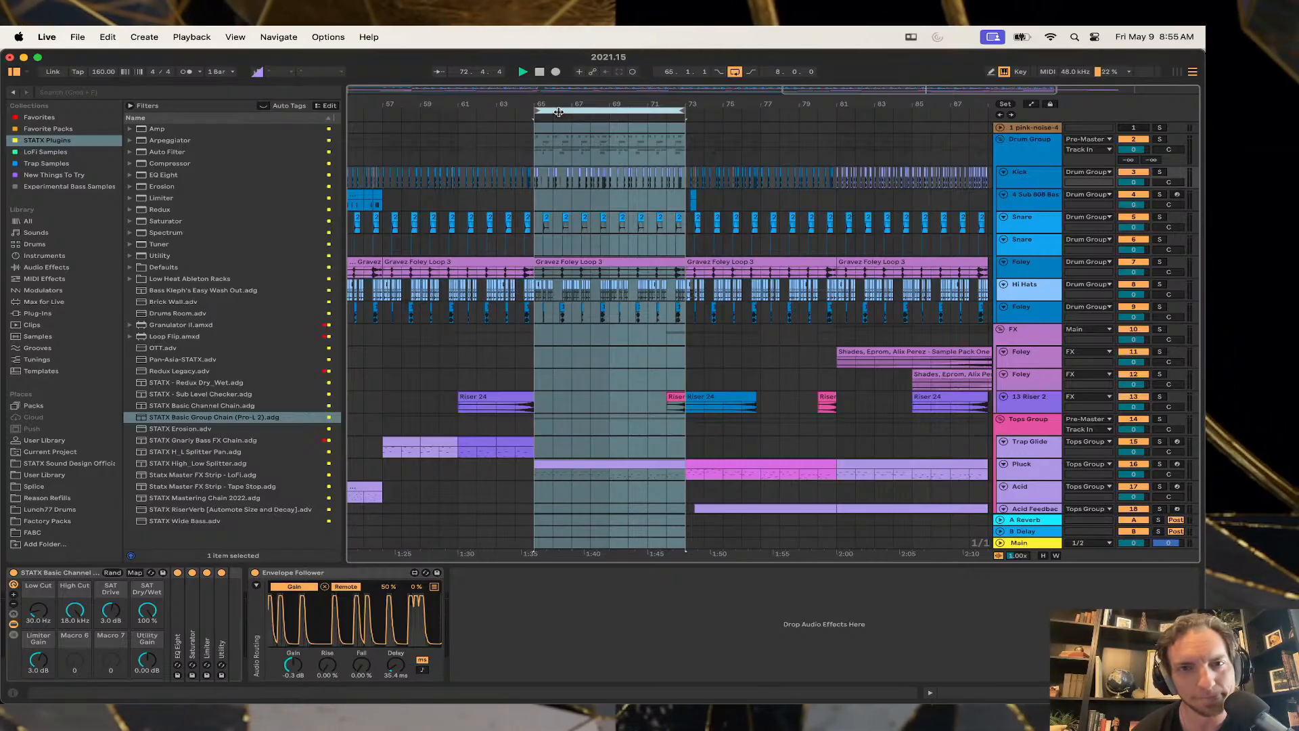
mouse_move(558, 101)
left_mouse_down()
mouse_move(558, 115)
mouse_move(559, 101)
left_mouse_up()
key("super+shift+l")
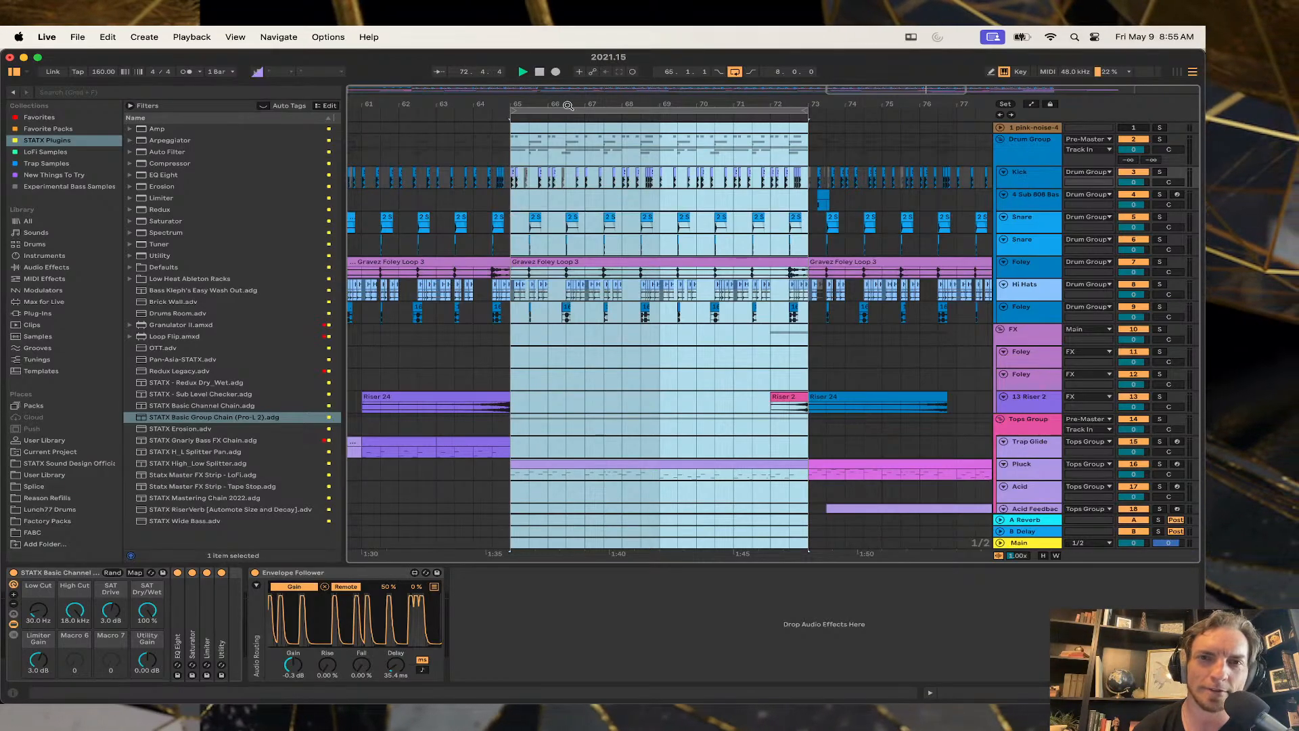
left_click_drag(568, 102, 540, 128)
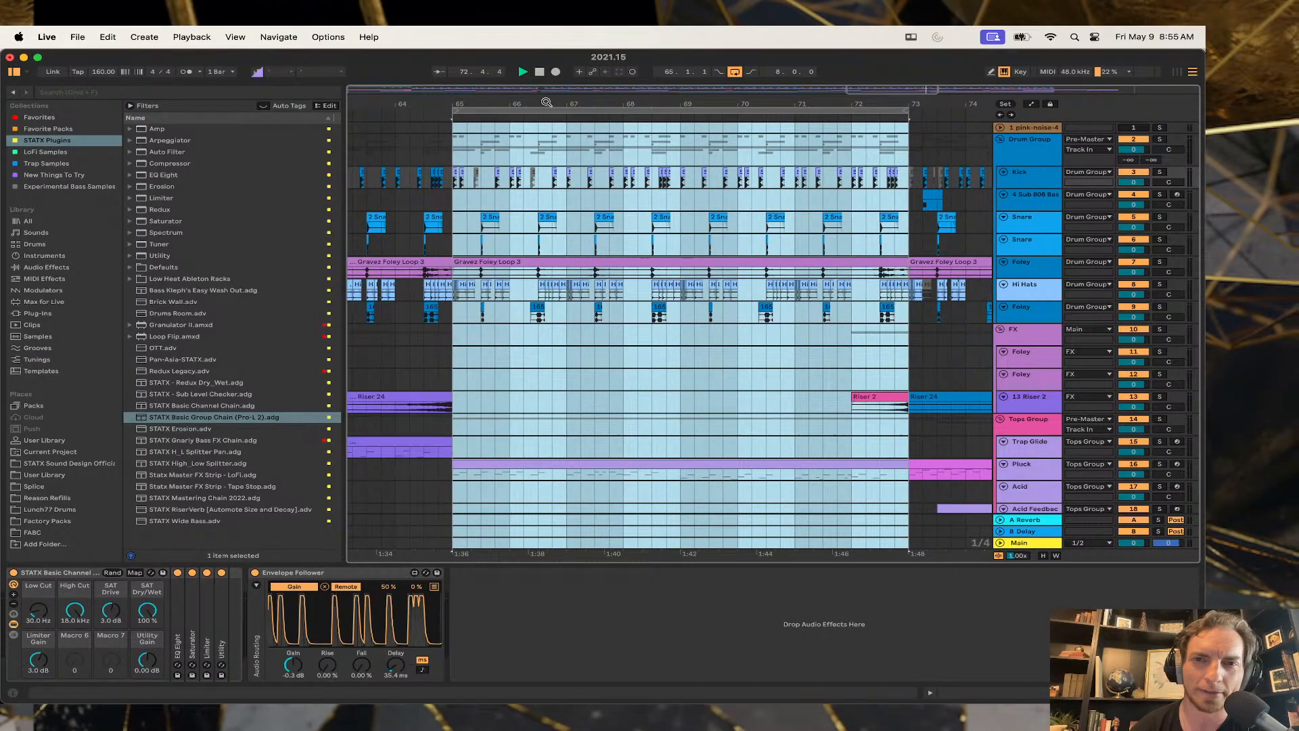
left_click_drag(633, 100, 602, 102)
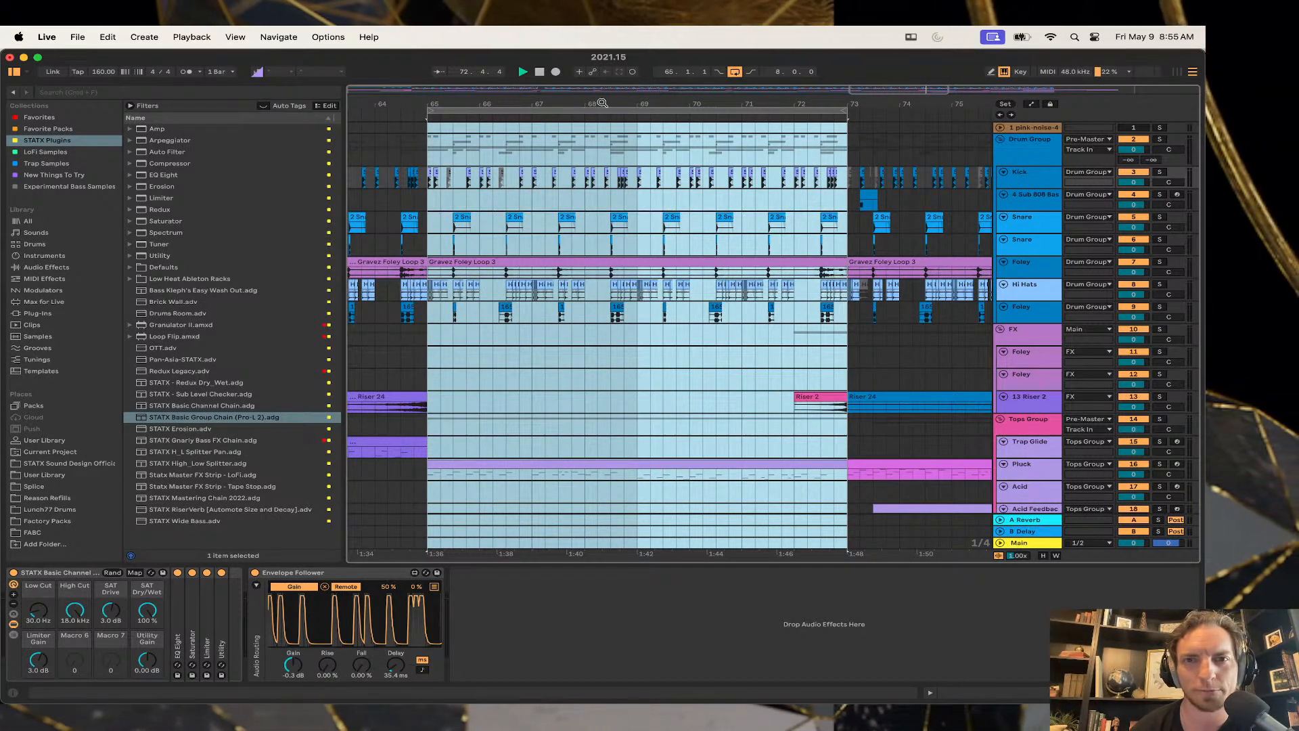
left_click_drag(602, 103, 606, 103)
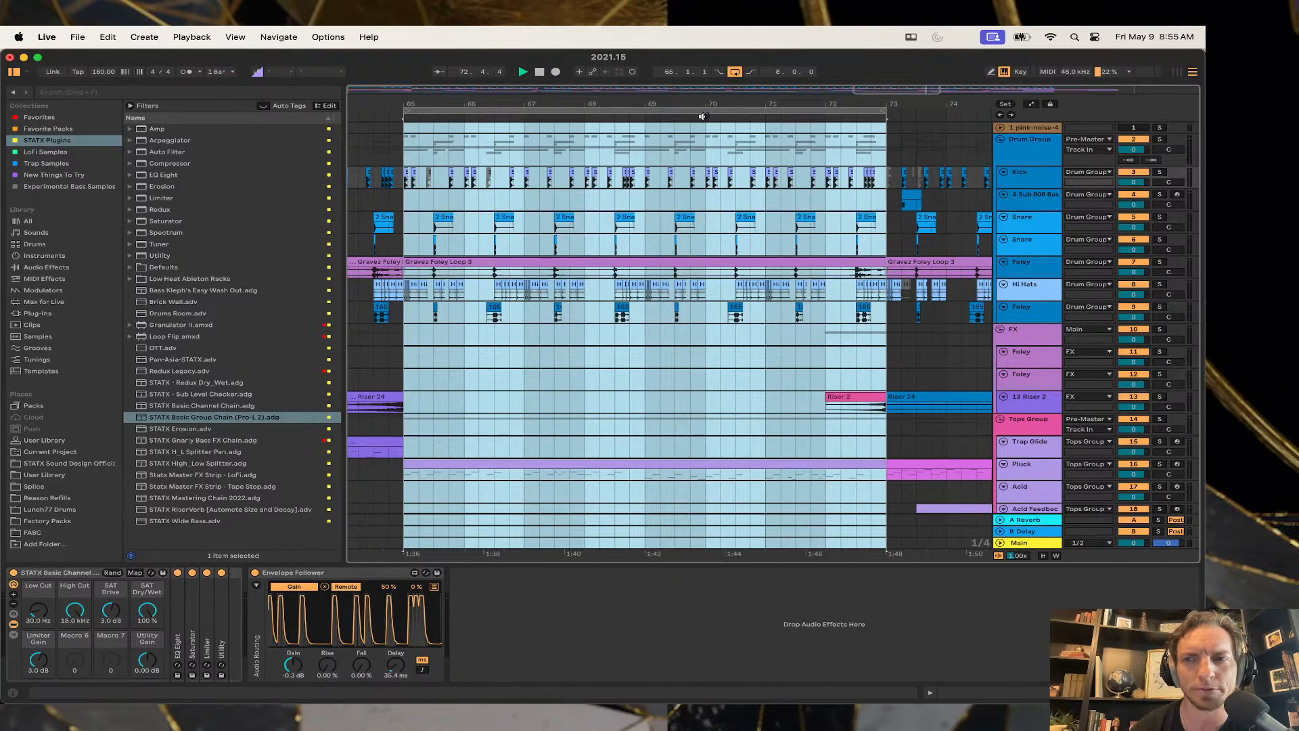
left_click_drag(687, 105, 687, 106)
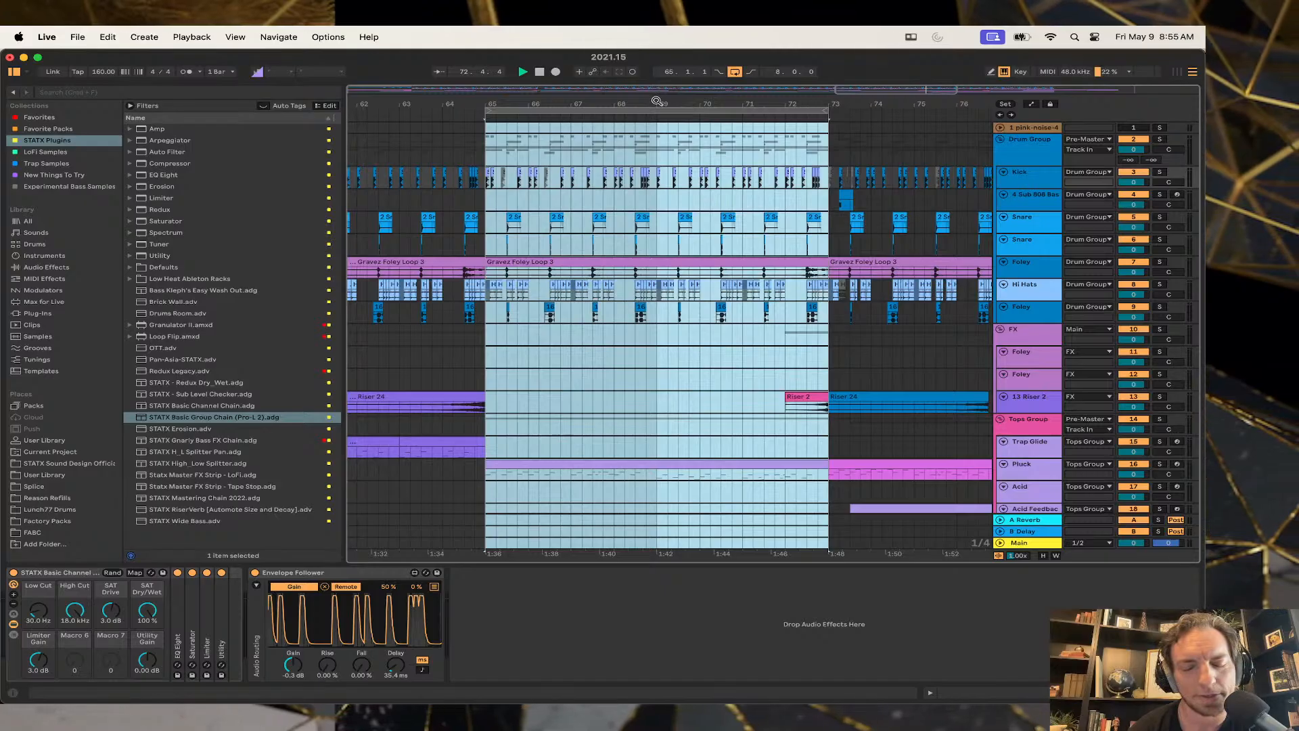
left_click_drag(657, 104, 657, 109)
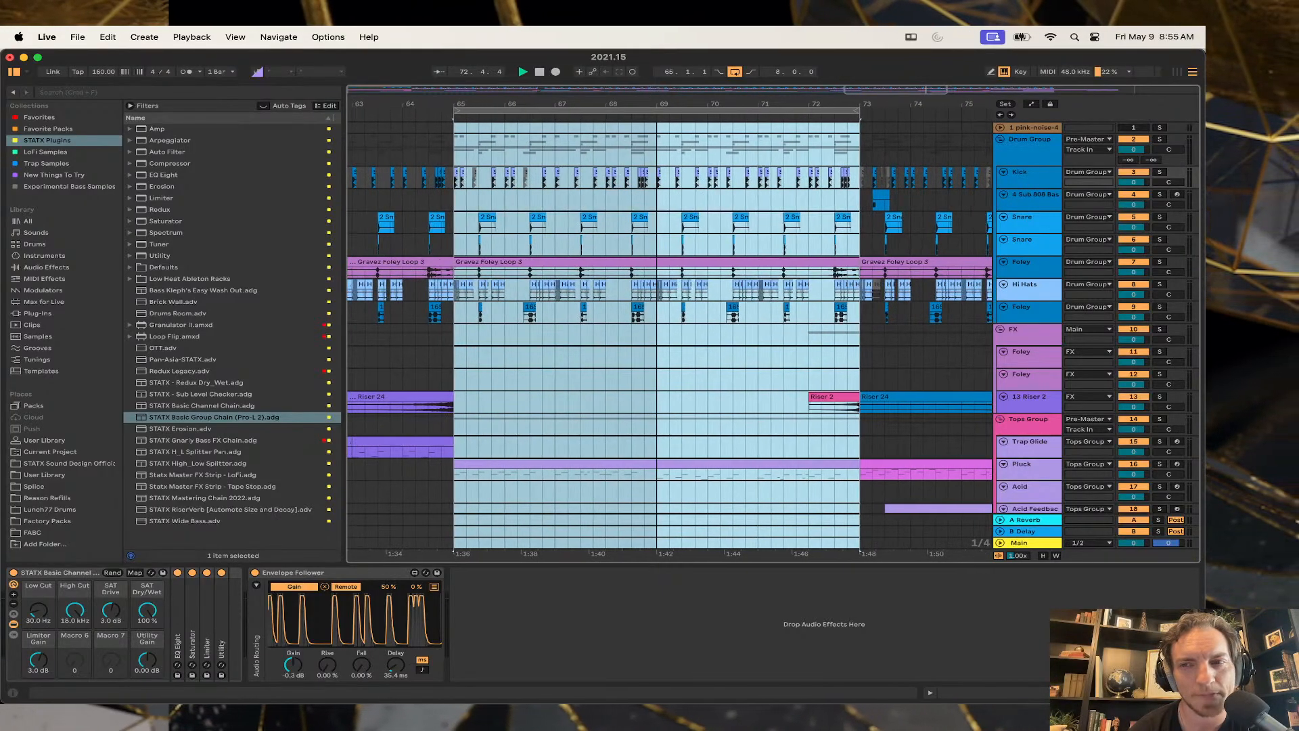